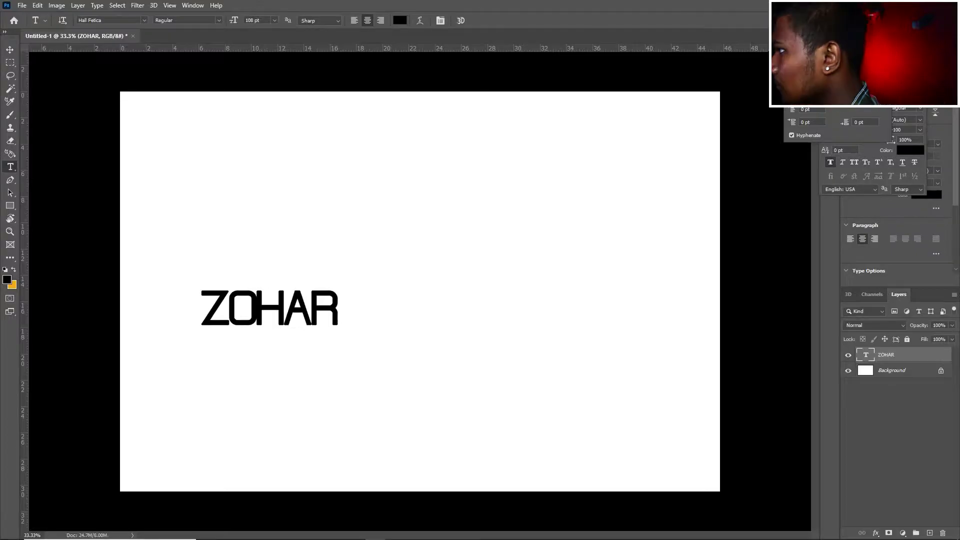
Step: Browse the installed fonts and set the ZOHAR text's font to BatmanForeverAlternate
click(877, 108)
drag(954, 140, 953, 216)
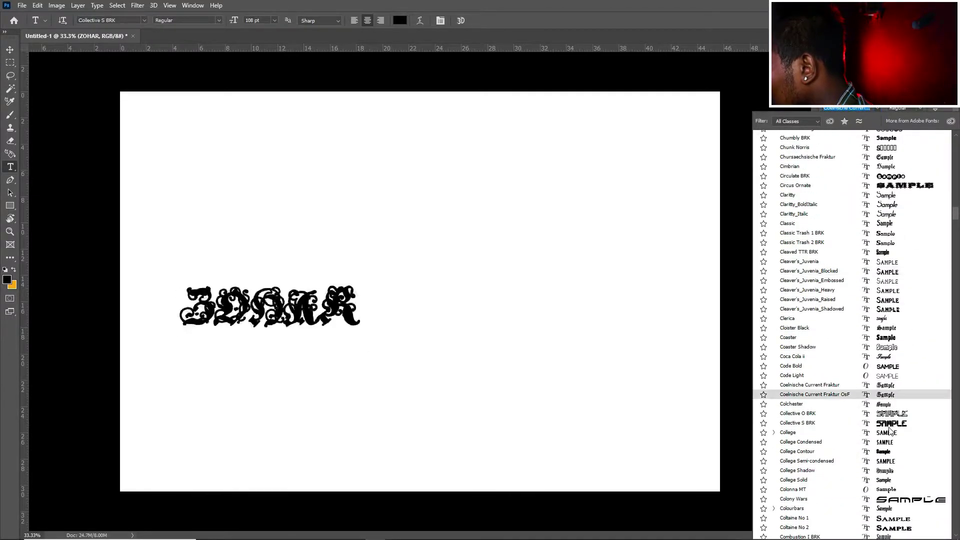
scroll(891, 501, down, 6)
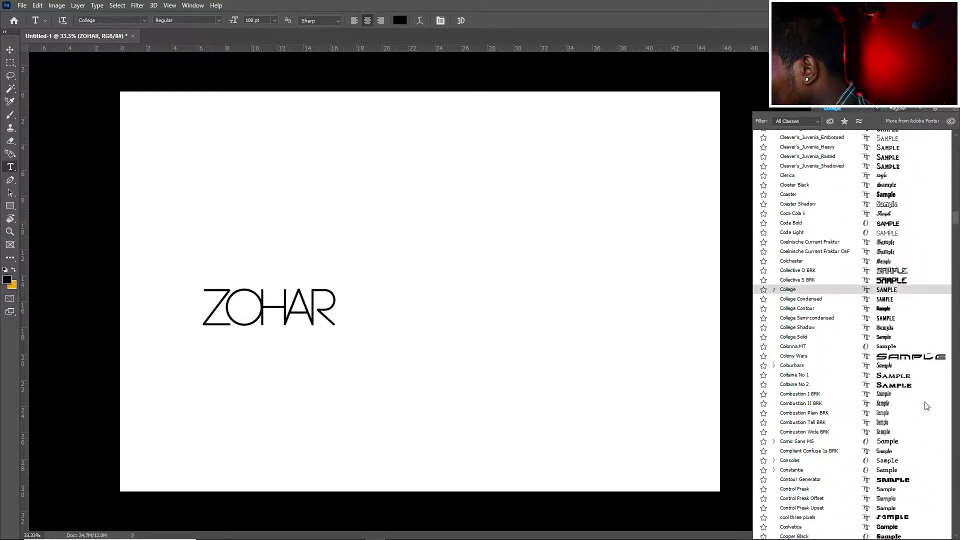
scroll(897, 497, down, 9)
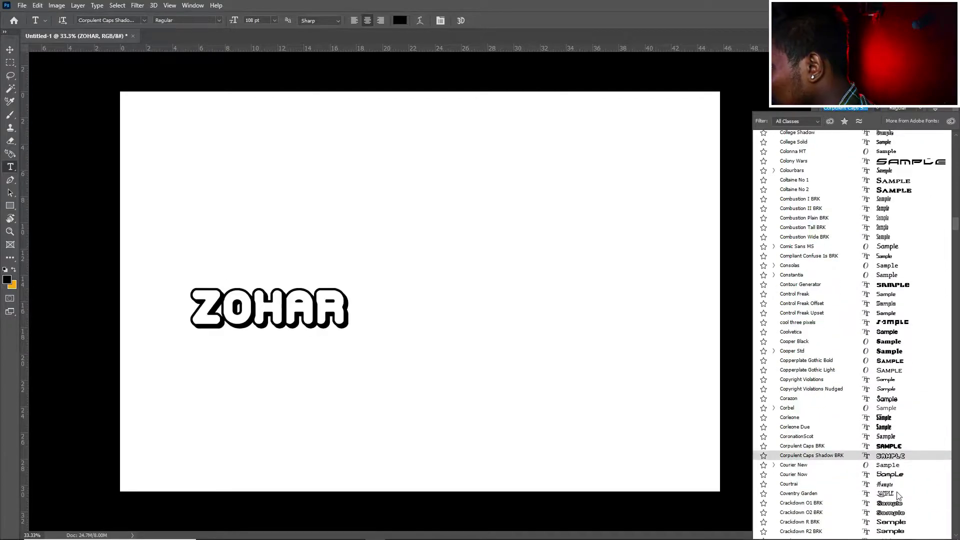
scroll(888, 450, down, 5)
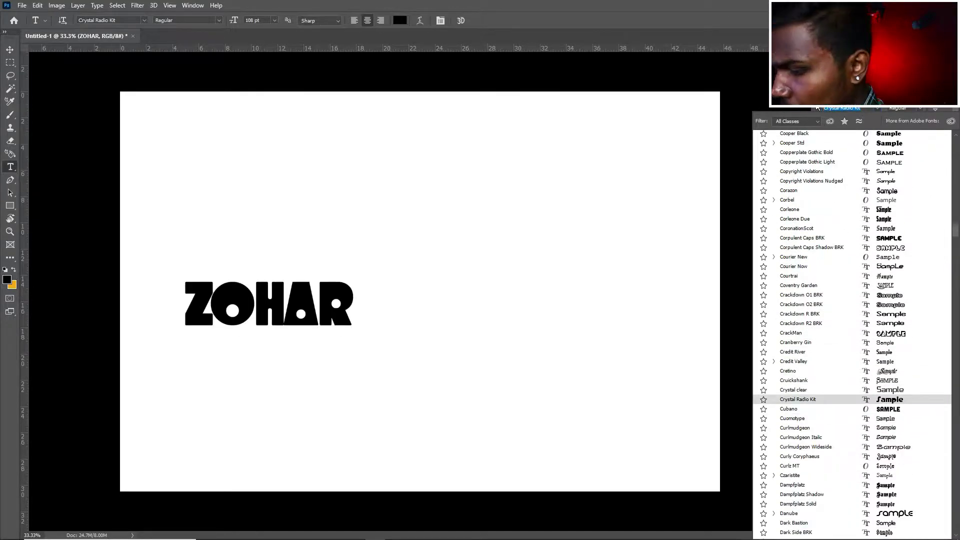
text(bat)
click(824, 139)
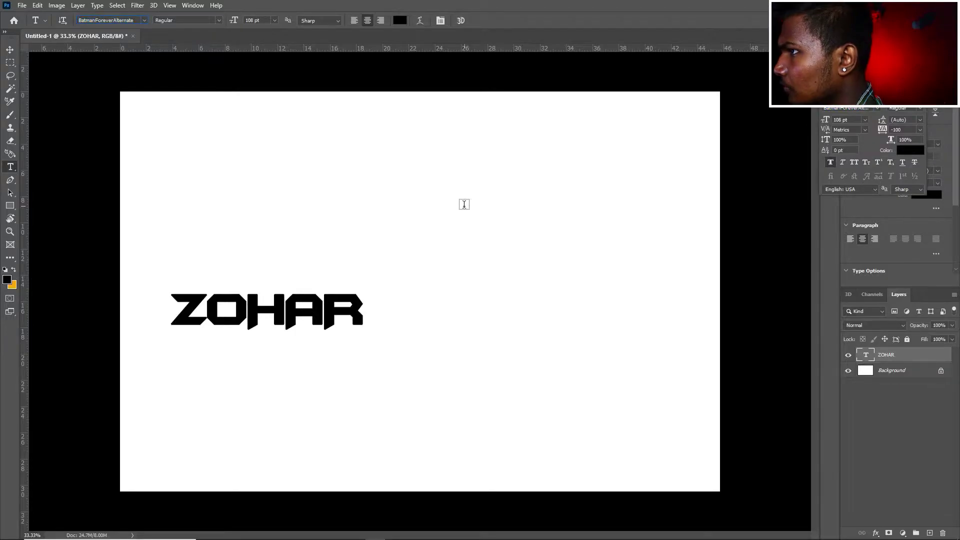
key(v)
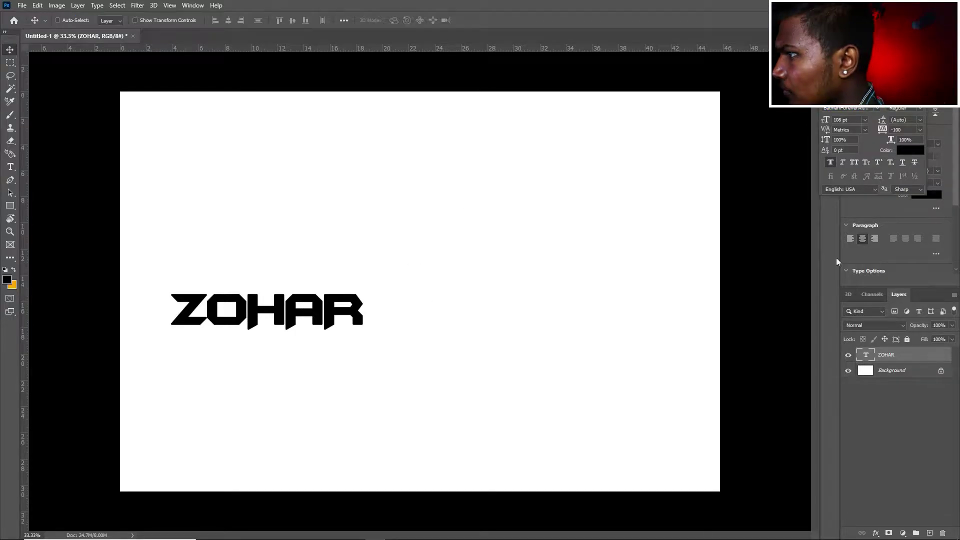
Step: Enlarge the ZOHAR text to about 247 pt and centre it on the canvas, keeping the BatmanForeverAlternate font
key(alt+Tab)
key(alt+Tab)
click(877, 108)
click(881, 149)
drag(285, 310, 379, 310)
key(ctrl+t)
drag(454, 285, 576, 252)
key(Return)
drag(460, 325, 505, 310)
click(877, 108)
click(880, 139)
drag(436, 317, 442, 313)
Step: Draw a closed Pen path forming a pointed peak over the letter A and convert it to a selection
scroll(454, 307, up, 1)
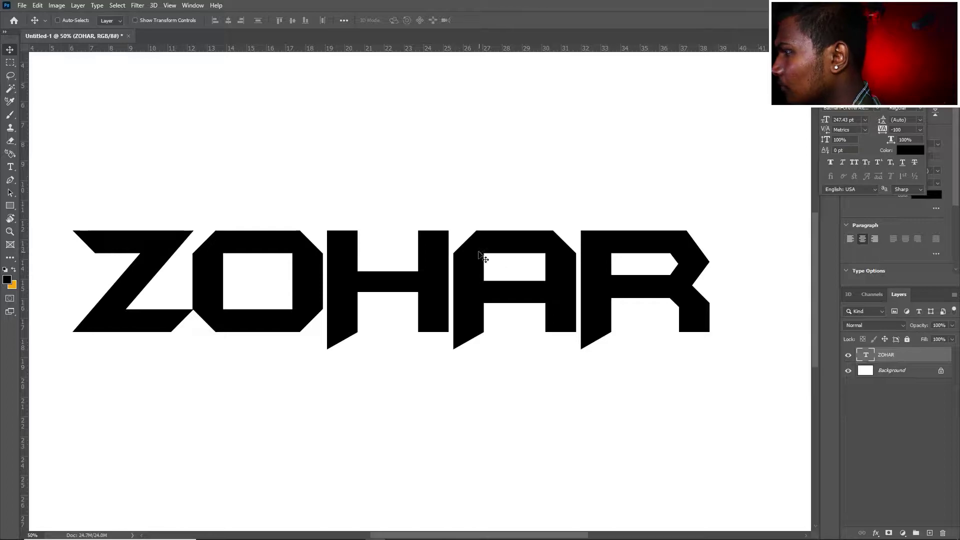
key(p)
scroll(498, 229, up, 3)
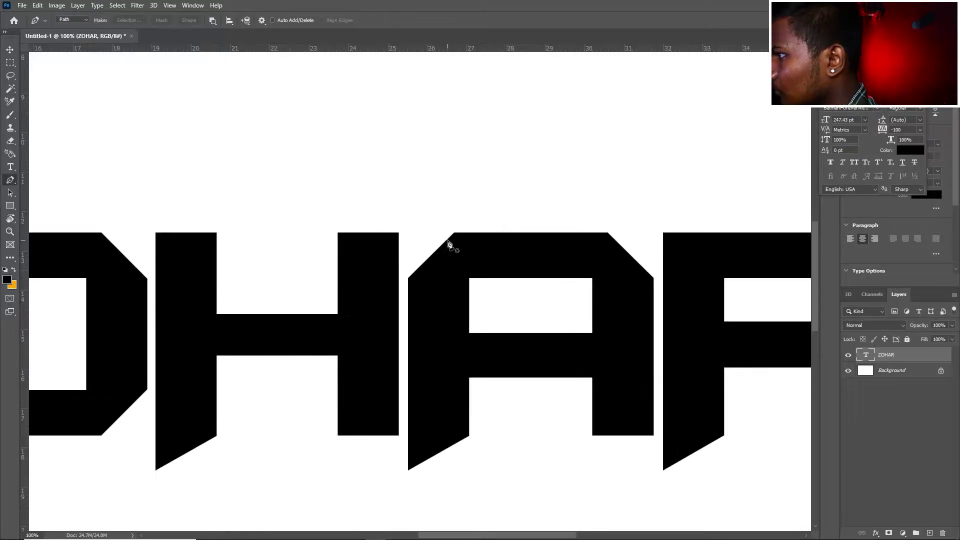
drag(460, 239, 312, 357)
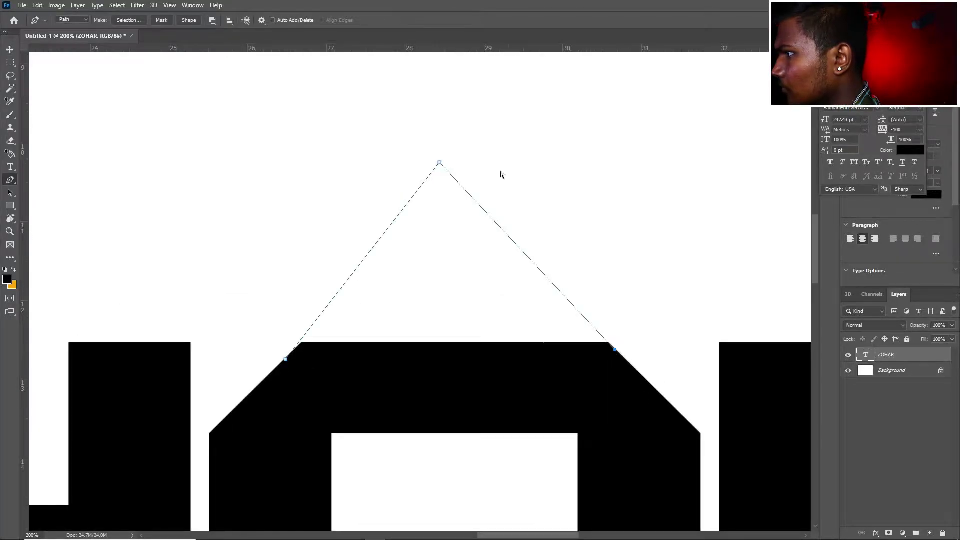
drag(345, 391, 307, 388)
click(286, 358)
right_click(388, 343)
click(414, 172)
right_click(452, 219)
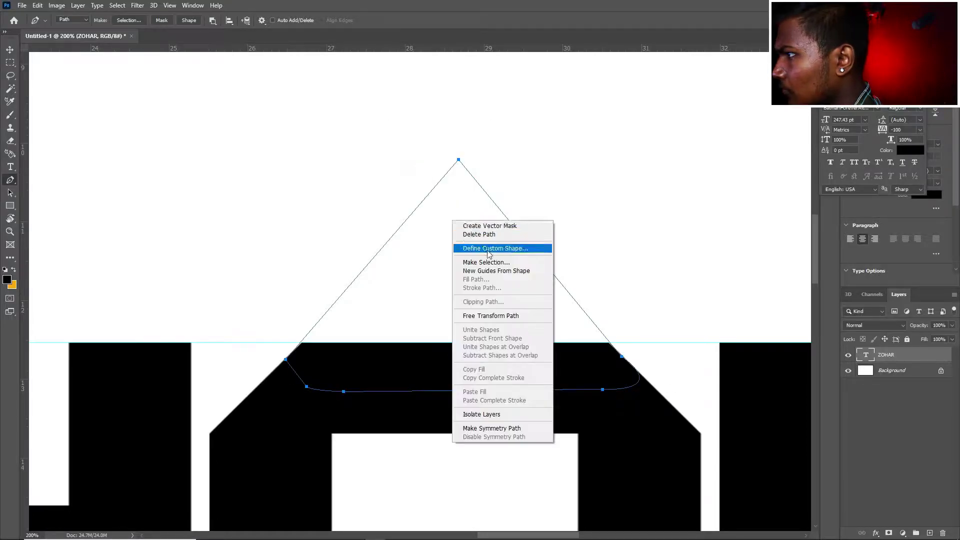
click(486, 261)
key(Return)
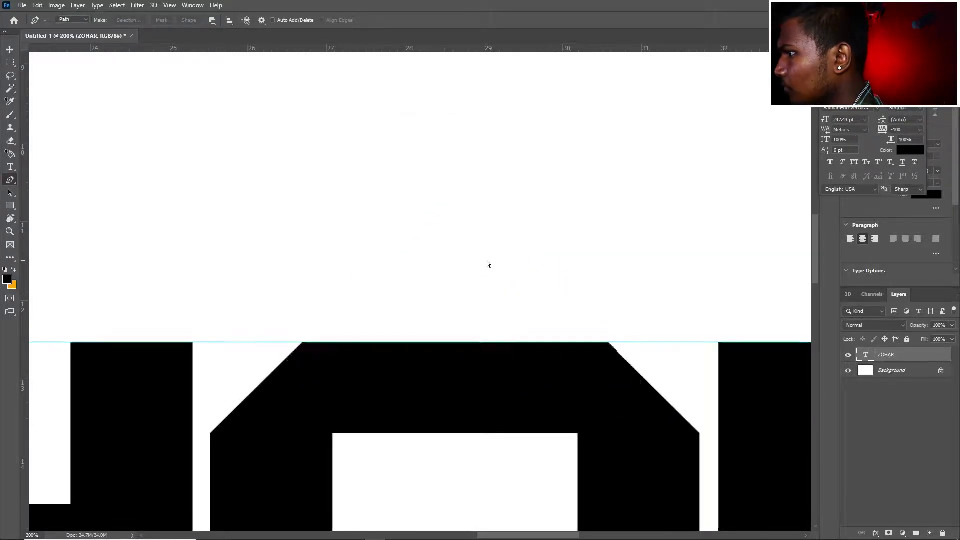
Step: Fill the peak selection with black on a new layer, deselect it and hide the guides
key(ctrl+minus)
key(ctrl+shift+alt+n)
key(alt+BackSpace)
key(ctrl+minus)
key(ctrl+minus)
key(ctrl+minus)
key(ctrl+minus)
key(ctrl+d)
key(ctrl+h)
scroll(493, 274, up, 2)
key(v)
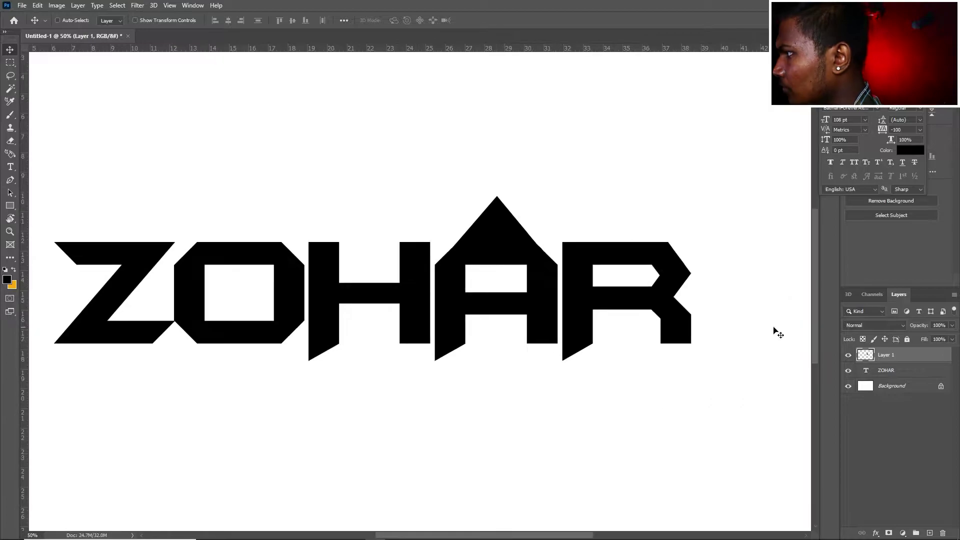
Step: Raise the black peak above the letter A and enlarge it proportionally
drag(495, 257, 494, 242)
key(ctrl+t)
drag(542, 197, 558, 185)
key(Return)
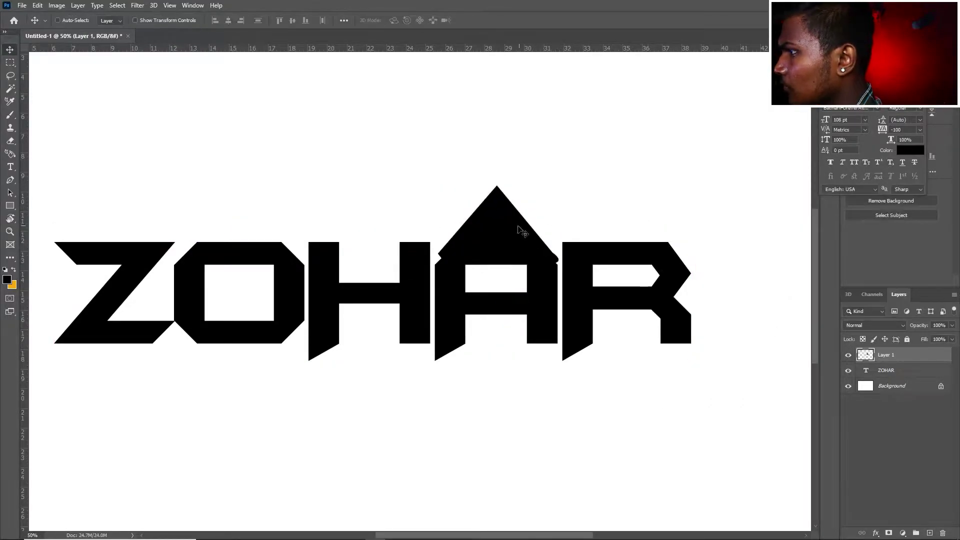
drag(510, 241, 510, 242)
Step: Shrink the peak slightly and line up its sides with the slanted corners of the letter A
scroll(497, 287, down, 1)
scroll(495, 287, up, 2)
scroll(576, 287, down, 2)
scroll(599, 292, up, 1)
key(ctrl+t)
drag(594, 192, 587, 196)
key(Return)
drag(537, 235, 538, 234)
scroll(564, 274, up, 1)
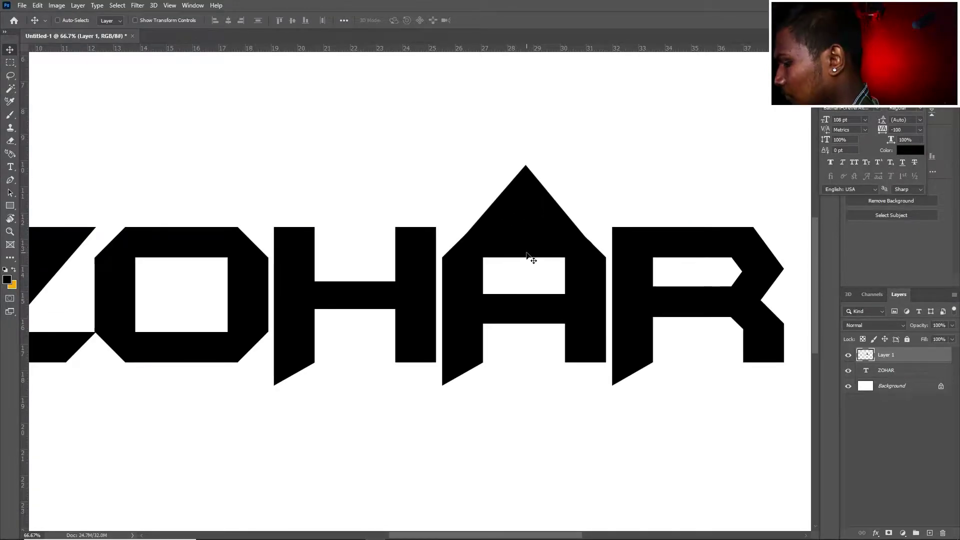
Step: Try to fill a triangular Pen selection inside the letter A's opening with black
scroll(516, 259, up, 1)
key(p)
click(525, 240)
click(524, 239)
right_click(538, 283)
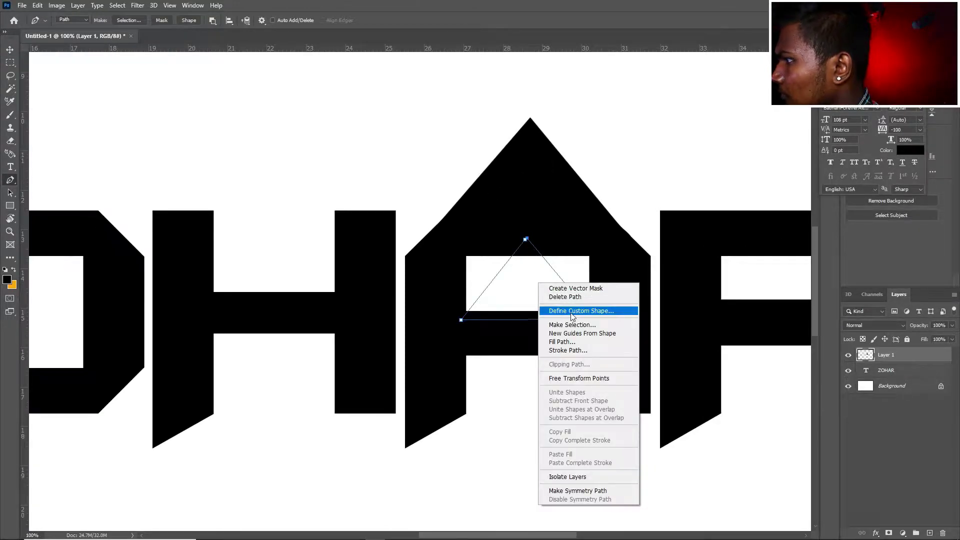
click(572, 325)
key(Return)
key(alt+BackSpace)
key(ctrl+z)
key(alt+BackSpace)
Step: Undo the triangle and the peak added to the letter A, leaving only the ZOHAR text layer
key(ctrl+z)
key(ctrl+z)
key(ctrl+z)
key(ctrl+z)
key(ctrl+z)
key(ctrl+minus)
key(ctrl+minus)
key(v)
key(ctrl+minus)
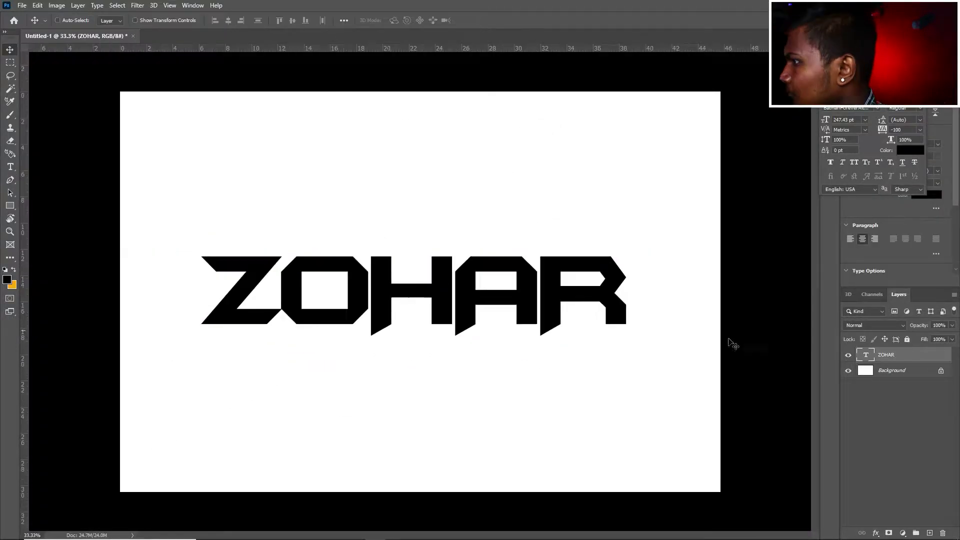
Step: Add an outside Stroke effect to the ZOHAR layer, filled with the metallic silver pattern
double_click(920, 360)
click(587, 94)
click(759, 129)
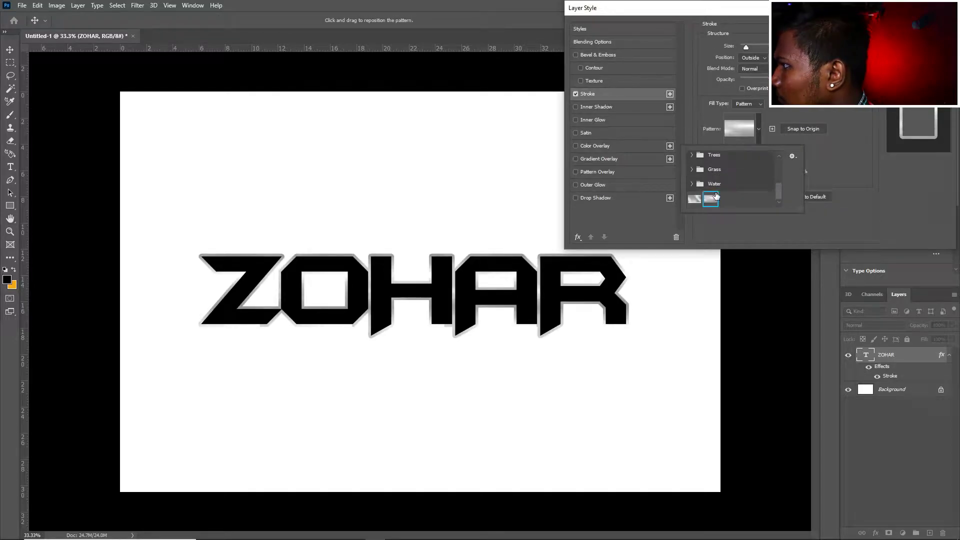
key(Return)
Step: Check the Valimai reference image and tighten the tracking of all ZOHAR letters to -200
key(alt+Tab)
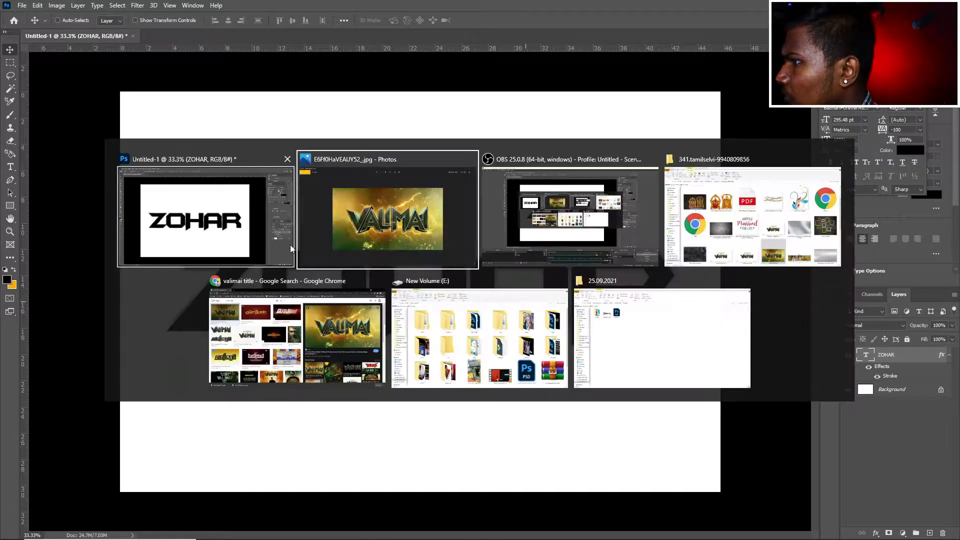
key(alt+Tab)
key(t)
drag(165, 288, 672, 300)
key(ctrl+alt+Left)
key(ctrl+Return)
key(v)
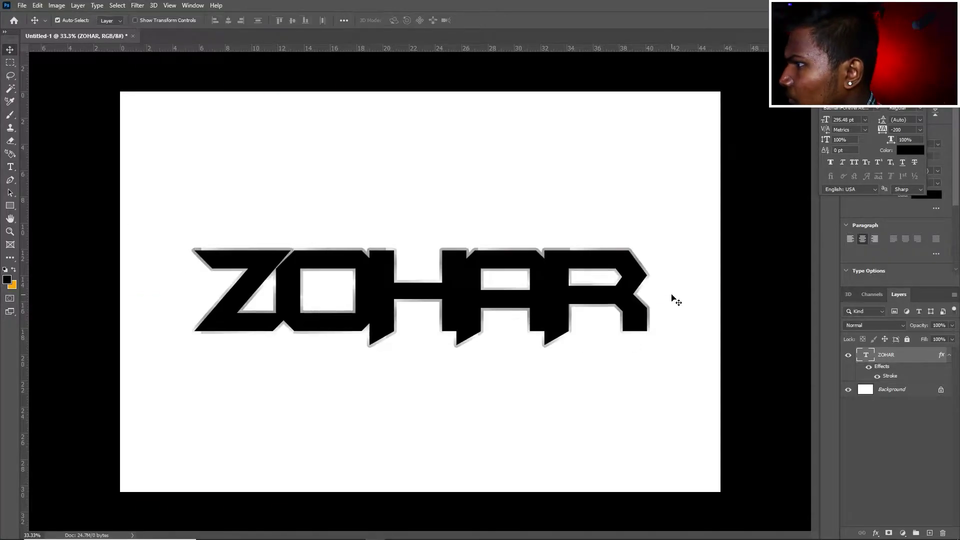
key(ctrl+minus)
Step: Review the Valimai reference, switch to Chrome and search Google Images for green texture in a new tab
key(alt+Tab)
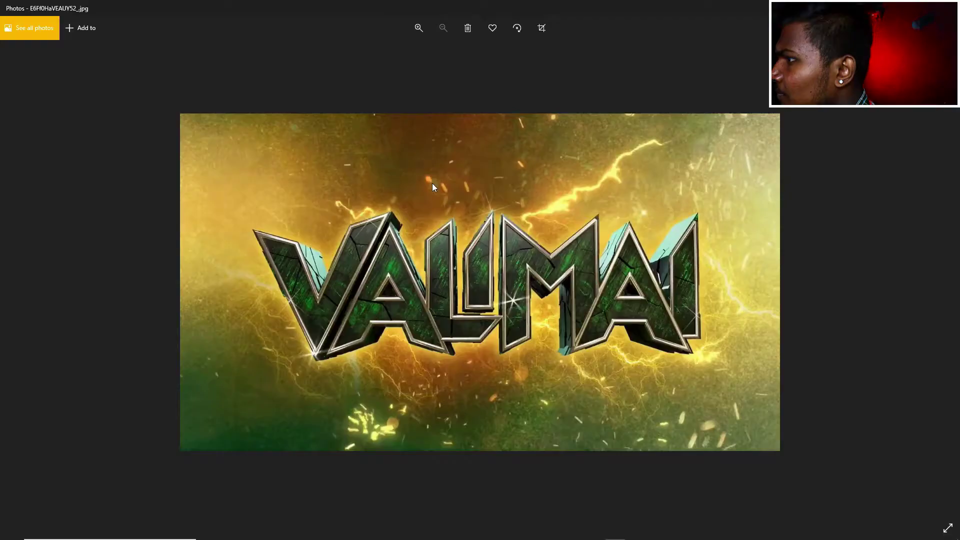
key(alt+Tab)
key(alt+Tab)
click(345, 325)
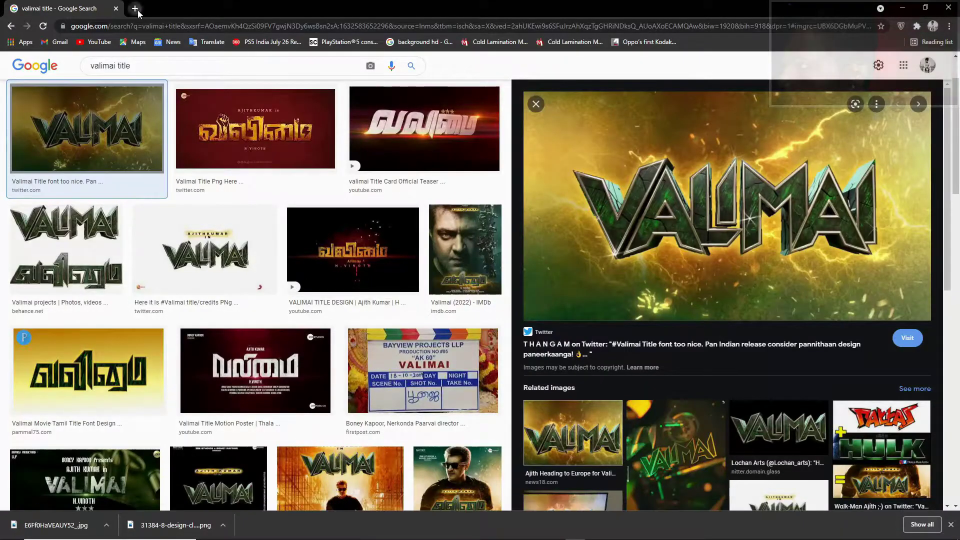
click(137, 10)
text(gree)
key(Down)
key(Down)
key(Return)
click(142, 106)
Step: Copy the dark green grunge texture from the image results, paste it into Photoshop and clip it to the ZOHAR text
scroll(684, 291, down, 5)
click(724, 330)
right_click(709, 246)
click(755, 365)
key(alt+Tab)
key(ctrl+v)
alt+click(876, 362)
Step: Try to enlarge the clipped green texture across the ZOHAR lettering
key(ctrl+t)
drag(437, 279, 649, 214)
key(Return)
key(ctrl+z)
Step: Return to Chrome, look through the related green textures and copy the Grungy Dark Green Texture Background image
key(alt+Tab)
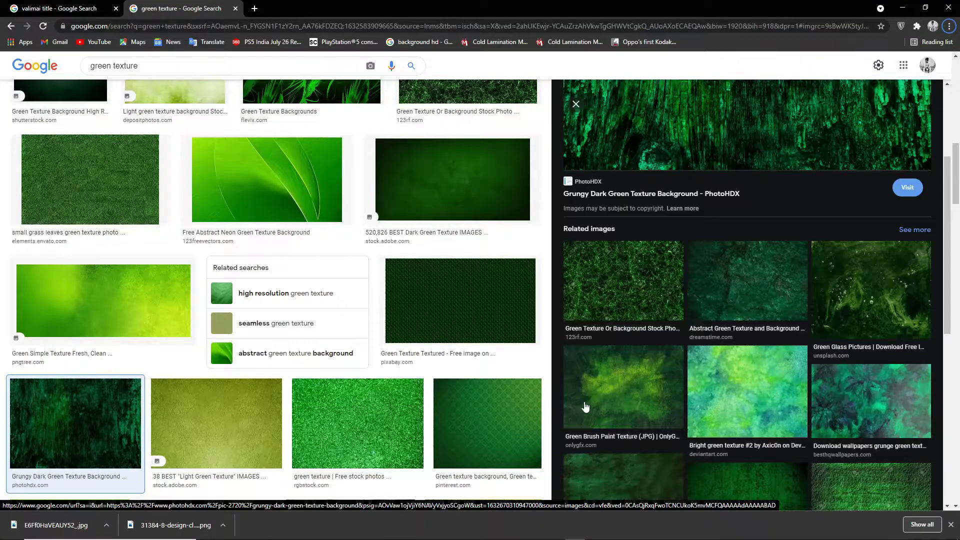
scroll(685, 359, down, 3)
scroll(639, 298, up, 6)
key(alt+Tab)
key(alt+Tab)
right_click(701, 238)
click(740, 361)
right_click(734, 359)
click(773, 374)
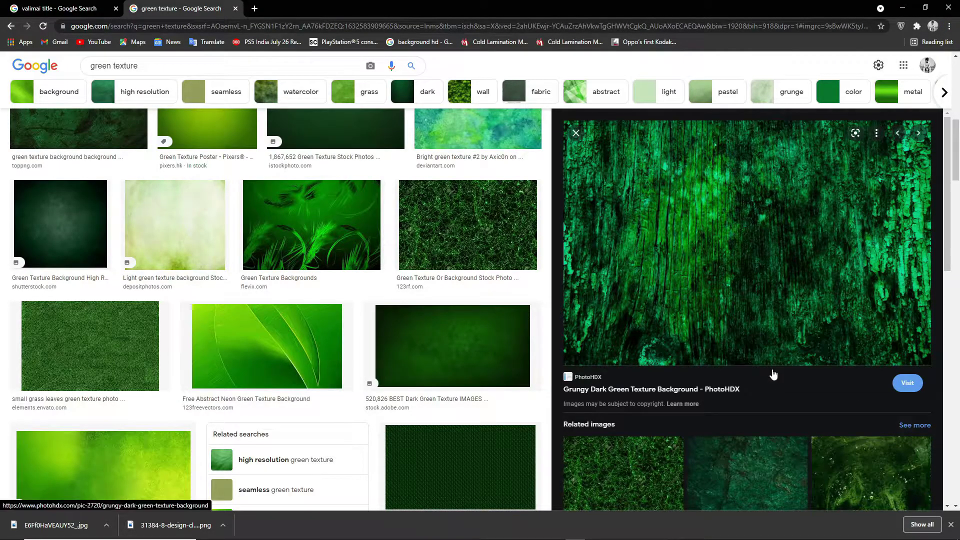
Step: Try to save the texture as the JPEG grungy-dark-green-texture-background and look for it in the project folder
right_click(774, 272)
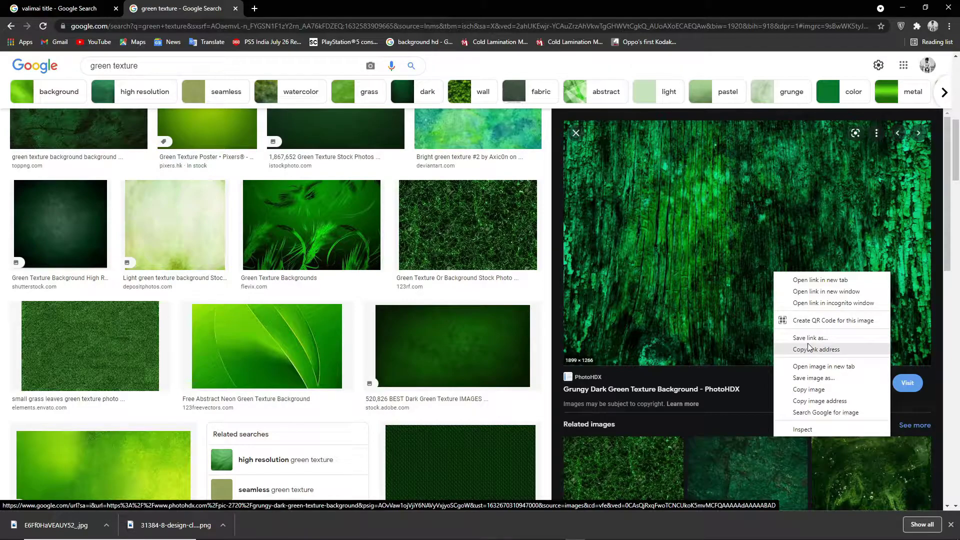
click(820, 378)
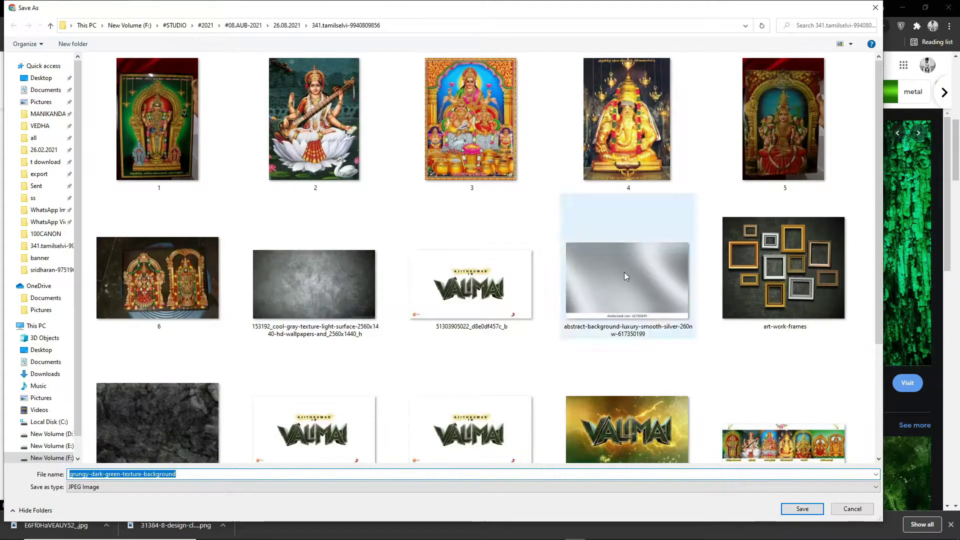
click(801, 510)
click(789, 509)
key(alt+Tab)
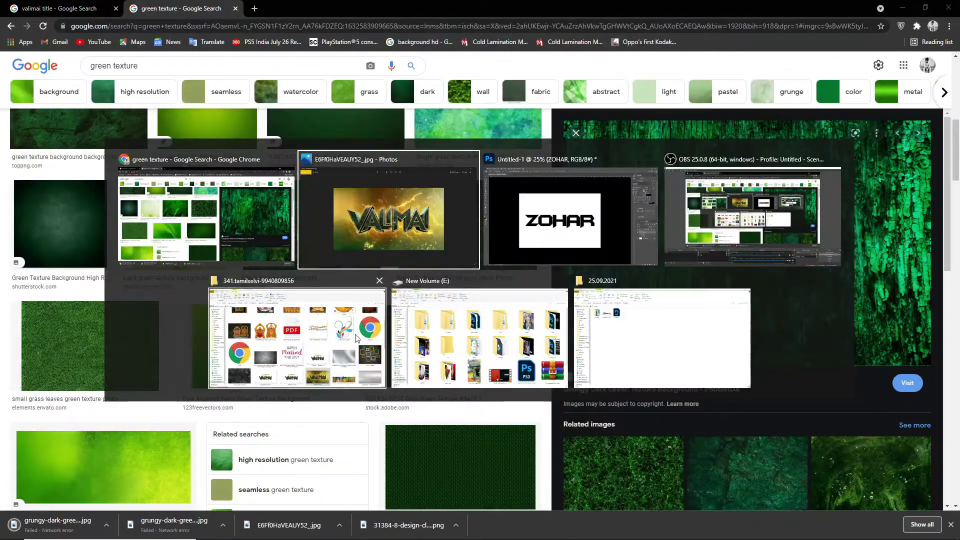
click(356, 337)
scroll(613, 379, down, 3)
scroll(613, 380, up, 3)
Step: Retry the texture download in Chrome and open its source page on photohdx.com
key(alt+Tab)
click(104, 526)
click(133, 490)
click(106, 524)
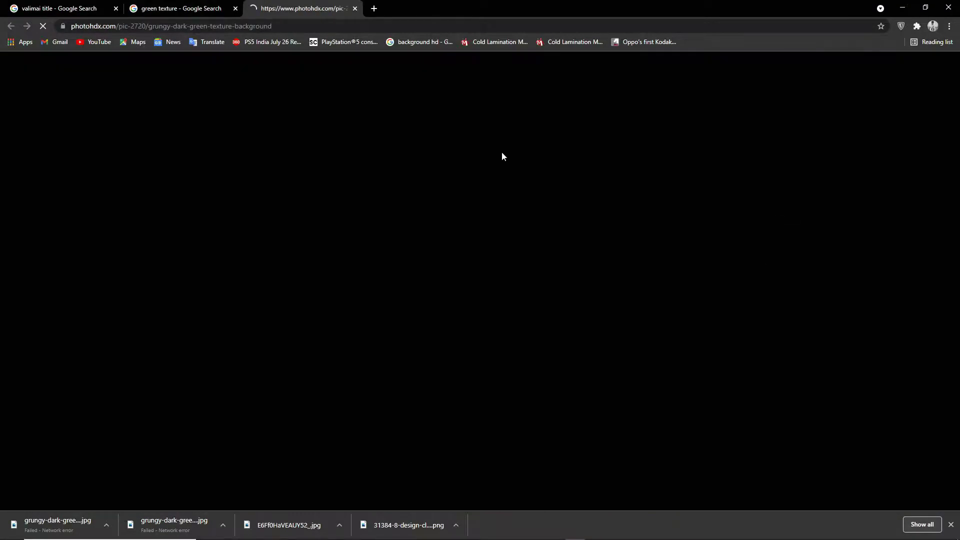
scroll(493, 307, down, 10)
scroll(493, 307, up, 3)
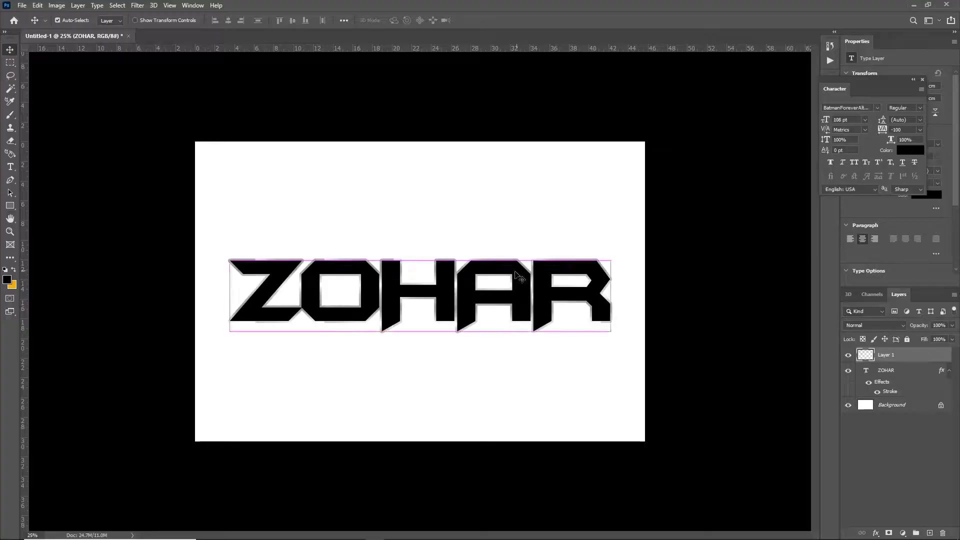
Step: In Photoshop, paste the green grunge texture, clip it to the ZOHAR text and enlarge it over all the letters
key(ctrl+v)
key(ctrl+alt+g)
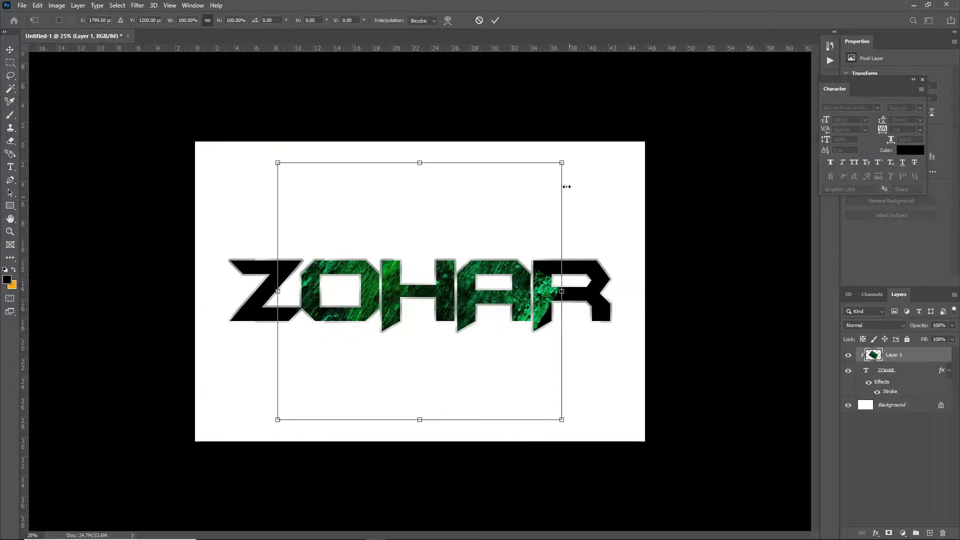
key(alt+Tab)
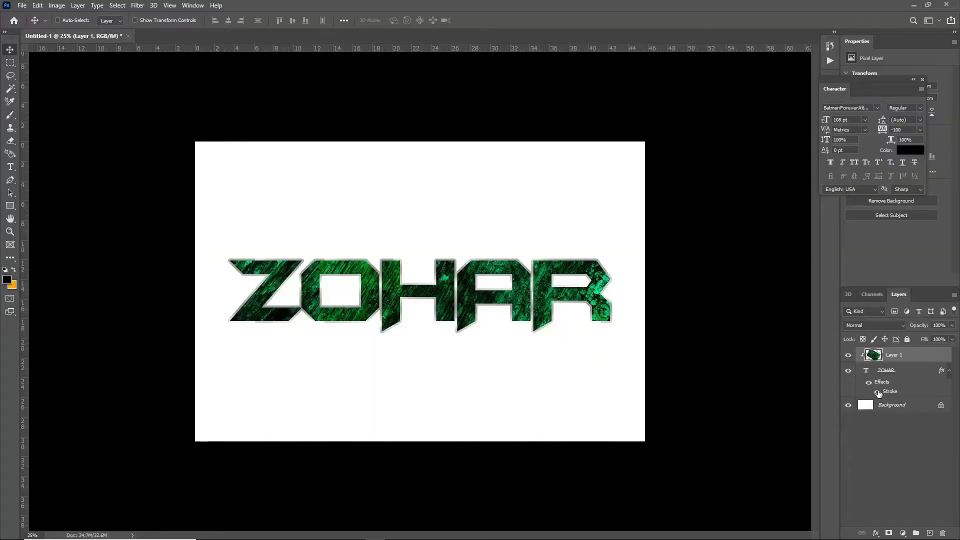
Step: Load the ZOHAR text outline as a selection and add a new clipped layer directly above the text
ctrl+click(875, 374)
click(857, 373)
ctrl+click(865, 371)
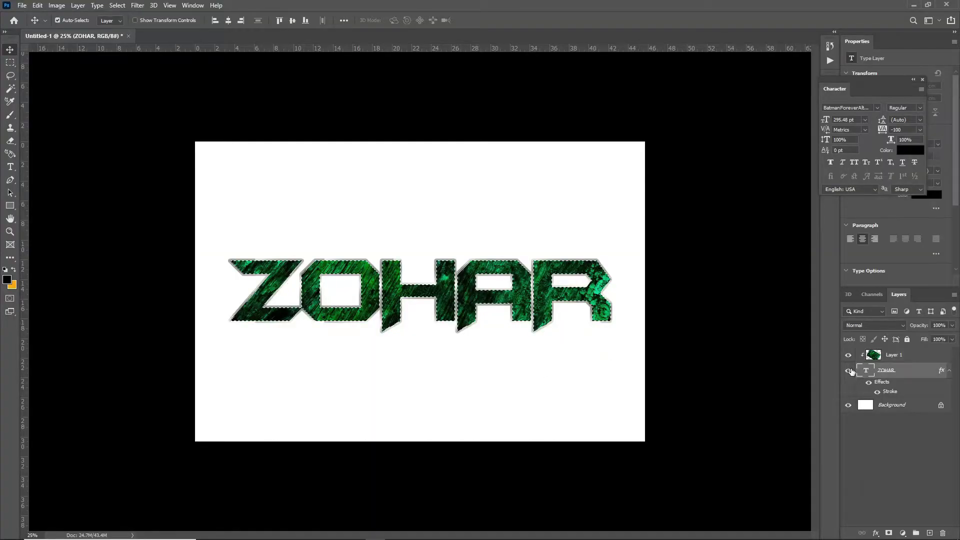
key(ctrl+shift+n)
key(Return)
key(b)
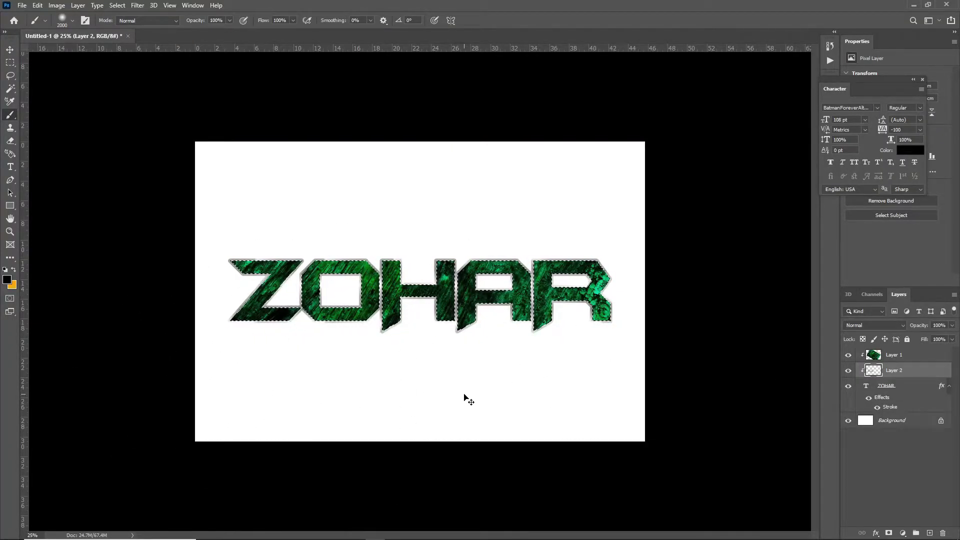
Step: Add another new layer above the Background and raise it to the top of the clipped stack
double_click(912, 421)
key(Escape)
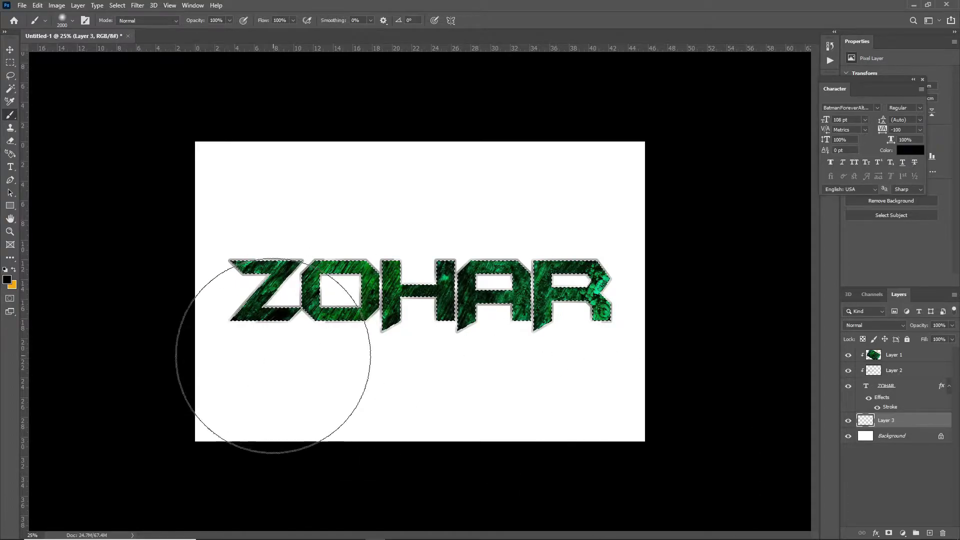
key(ctrl+bracketright)
key(ctrl+bracketright)
key(ctrl+bracketright)
Step: Paint soft black shading over the upper and lower parts of the ZOHAR letters with a smaller brush, and deselect
key(bracketleft)
key(bracketleft)
key(bracketleft)
key(bracketleft)
key(bracketleft)
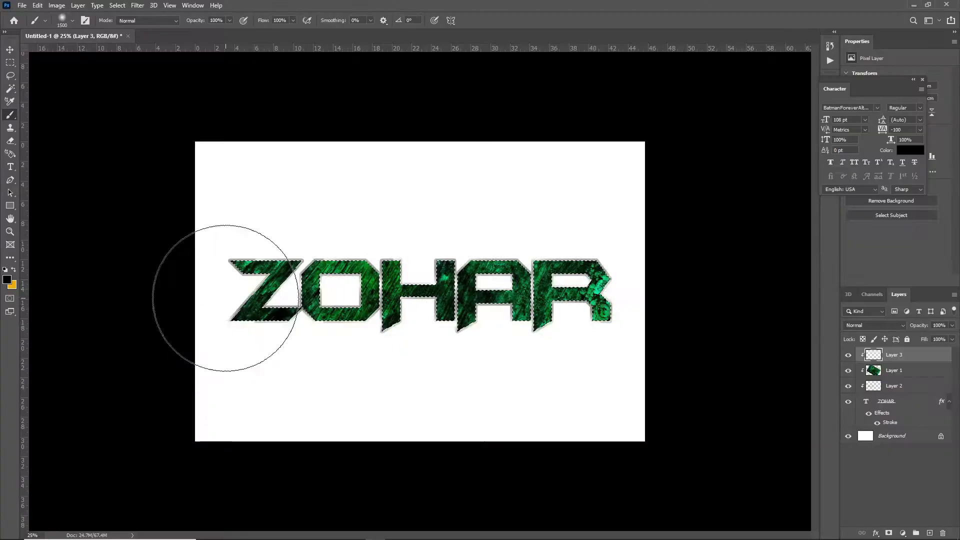
mouse_move(291, 226)
mouse_down()
mouse_move(521, 357)
mouse_move(347, 356)
mouse_move(276, 387)
mouse_up()
key(ctrl+d)
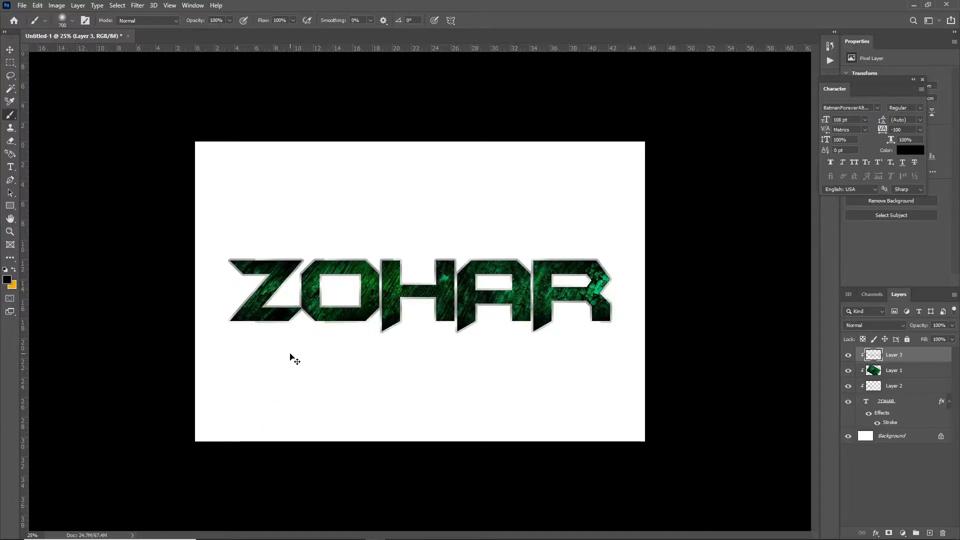
Step: Switch to the browser and search Google Images for "broken glass pngs"
key(ctrl+plus)
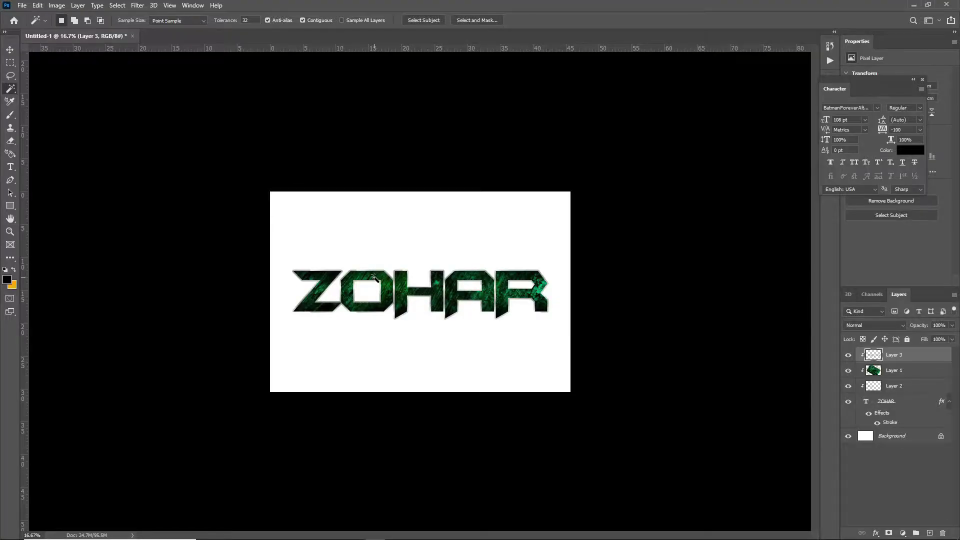
key(ctrl+plus)
key(ctrl+plus)
key(ctrl+plus)
key(alt+Tab)
click(517, 239)
click(352, 8)
drag(139, 65, 88, 66)
text(broken)
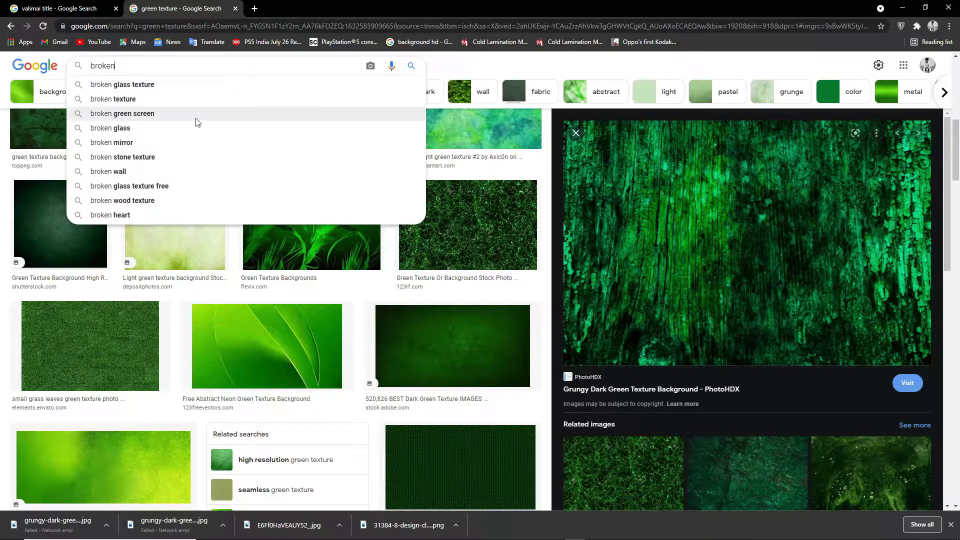
click(170, 128)
click(148, 72)
text(pngs)
key(Return)
Step: Open the Broken glass PNG result from pngimg.com, save the image to disk and open its download location
key(alt+Tab)
key(alt+Tab)
click(533, 233)
key(alt+Tab)
click(520, 225)
click(516, 221)
right_click(720, 196)
click(755, 305)
key(Return)
click(105, 524)
click(136, 492)
Step: Place the saved broken glass image in the Photoshop document and clip it directly above the green texture layer
key(alt+Tab)
drag(165, 145, 304, 228)
key(alt+Tab)
key(Return)
drag(881, 357, 881, 366)
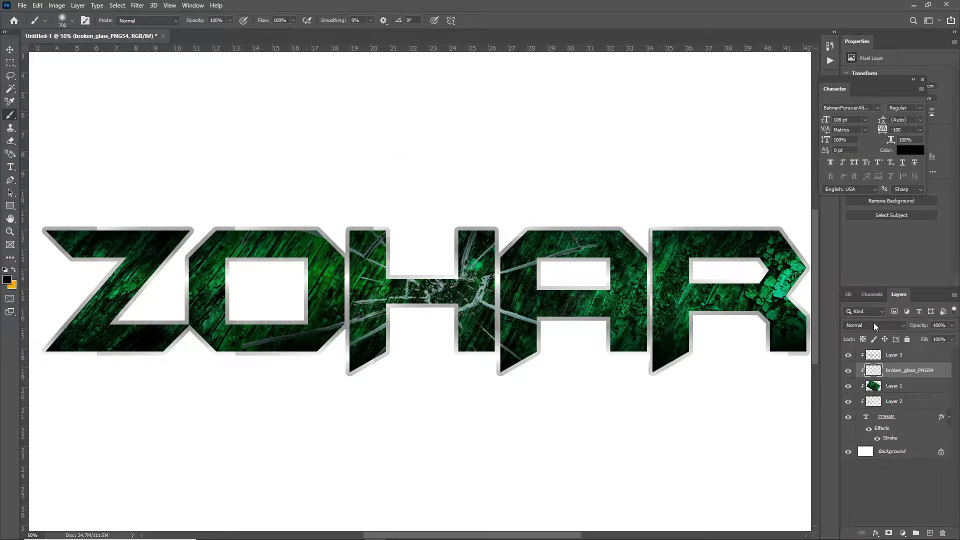
Step: Set the broken glass layer's blend mode to Subtract and apply Levels to it
click(875, 356)
click(874, 326)
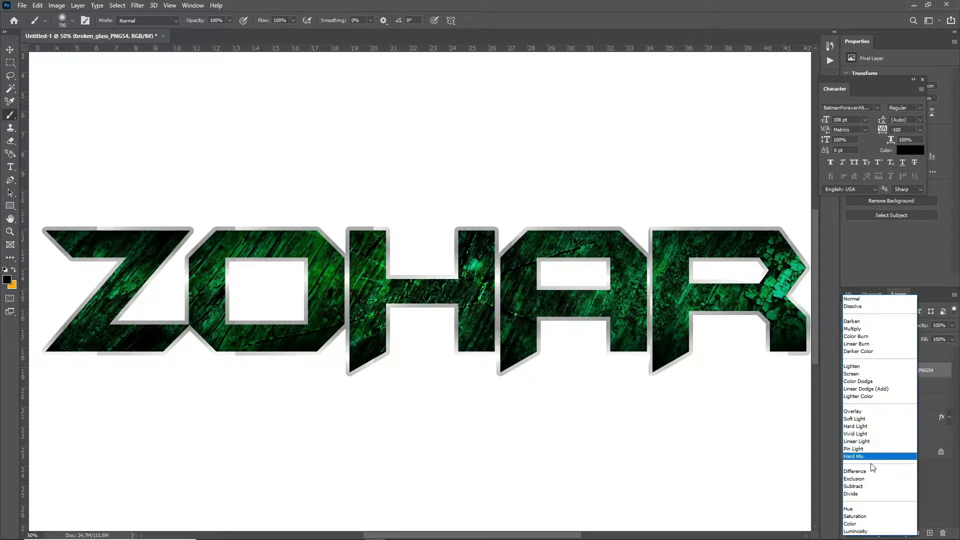
click(853, 486)
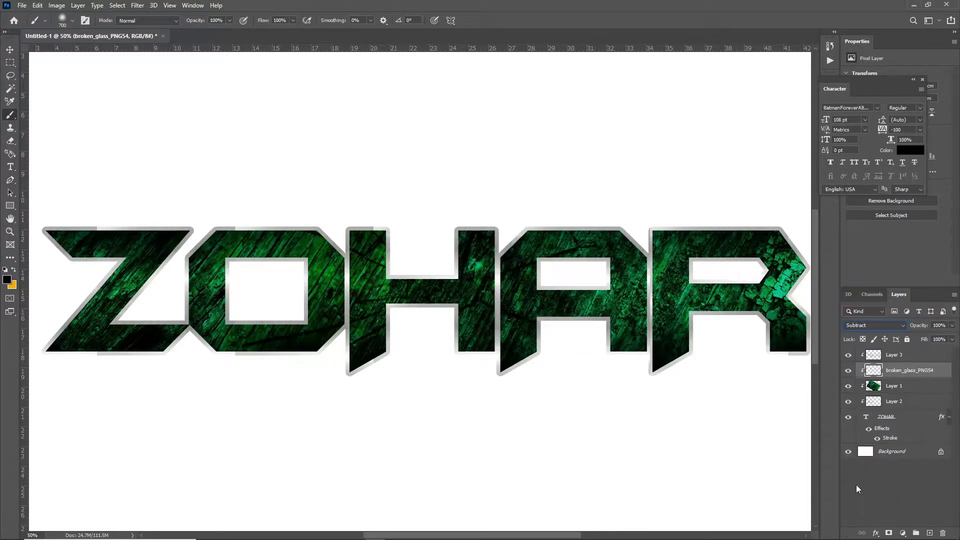
key(ctrl+l)
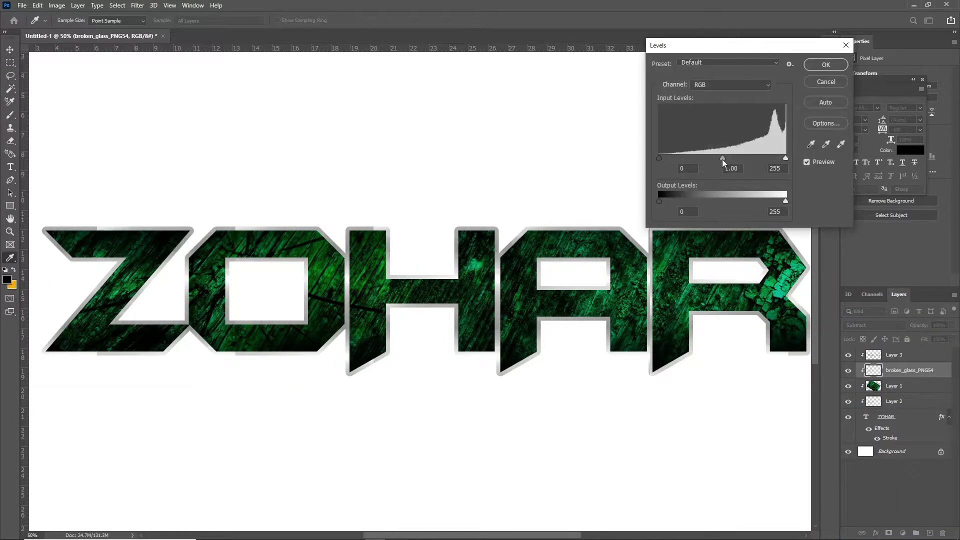
key(Return)
Step: Shift the glass cracks over the letter O, duplicate the layer beneath and position the copy across the other letters
drag(254, 331, 175, 237)
key(ctrl+j)
key(ctrl+z)
key(ctrl+j)
key(ctrl+bracketleft)
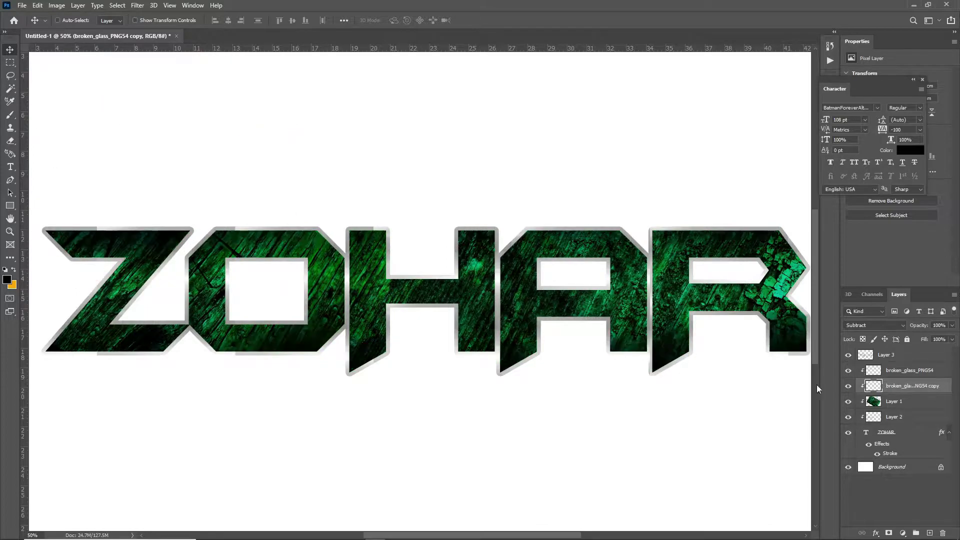
drag(491, 270, 493, 237)
drag(620, 279, 475, 270)
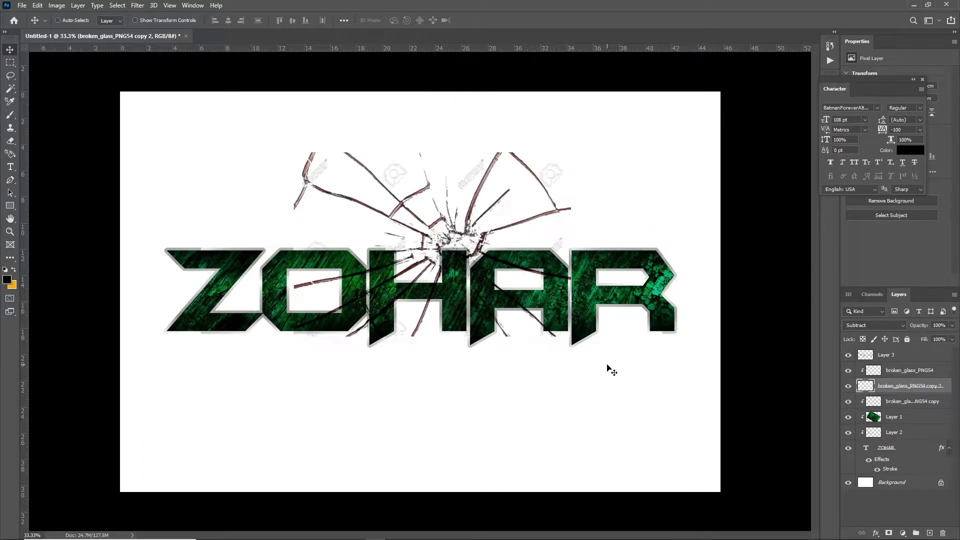
Step: Try a further copy of the broken glass over the middle letters
drag(607, 368, 435, 215)
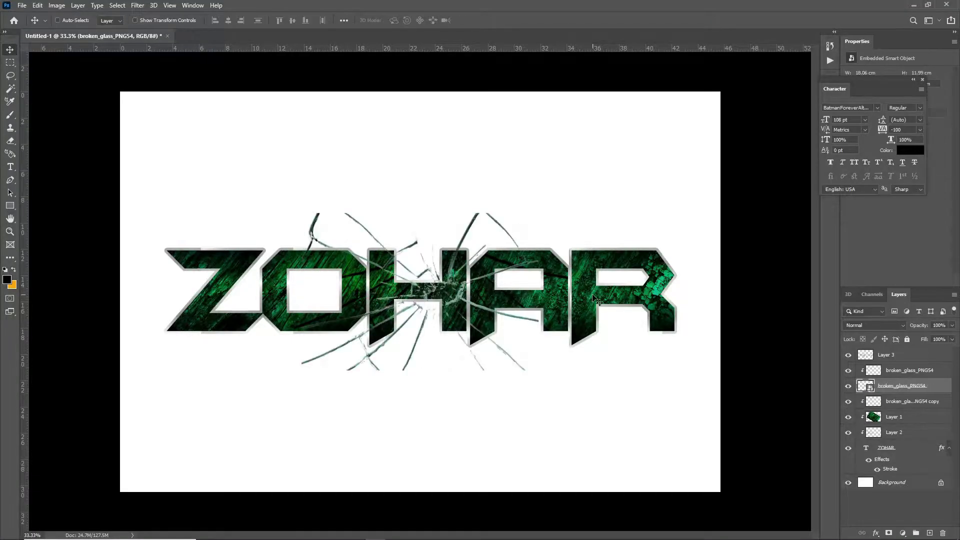
drag(560, 340, 710, 340)
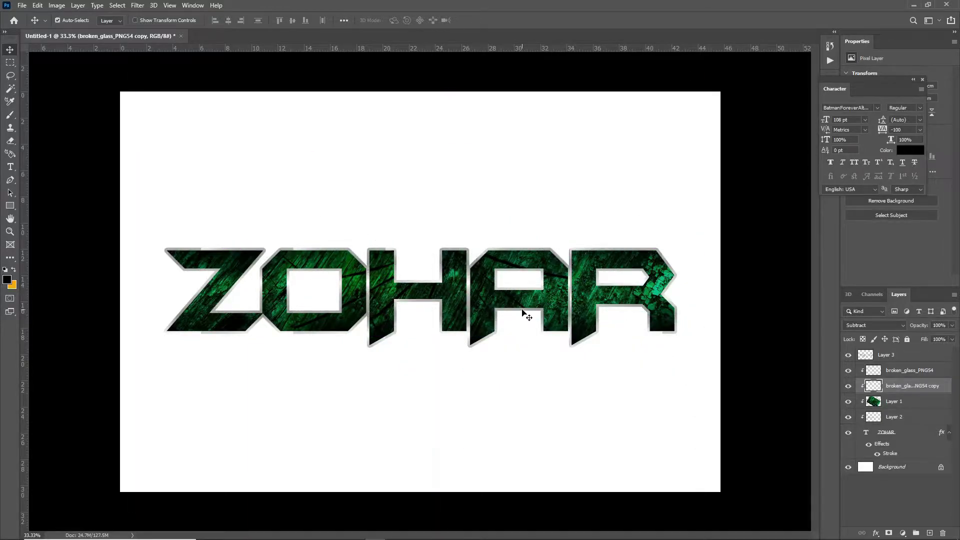
scroll(519, 301, up, 1)
Step: Bring the broken glass image in again over the letters A and R, clipped directly above the green texture
key(alt+Tab)
key(alt+Tab)
key(alt+Tab)
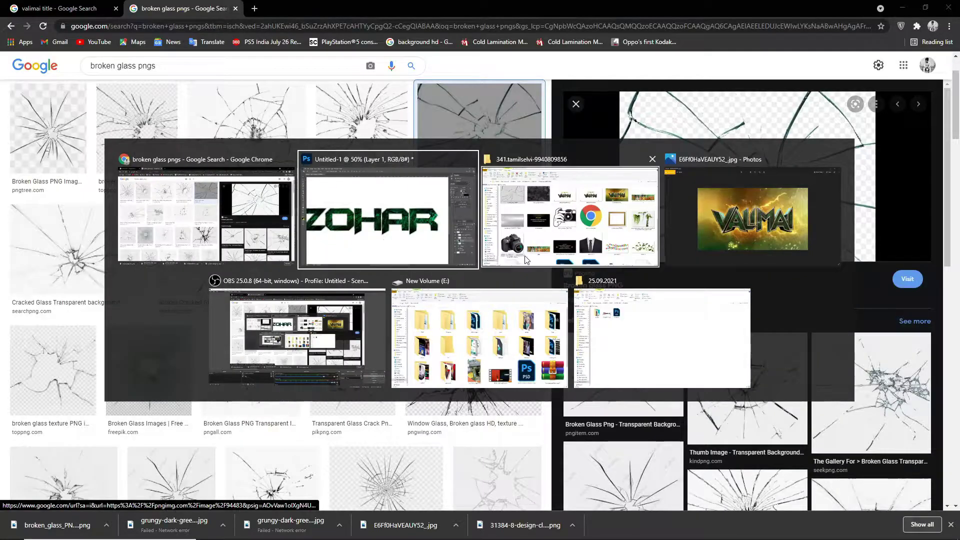
key(alt+Tab)
drag(747, 176, 193, 177)
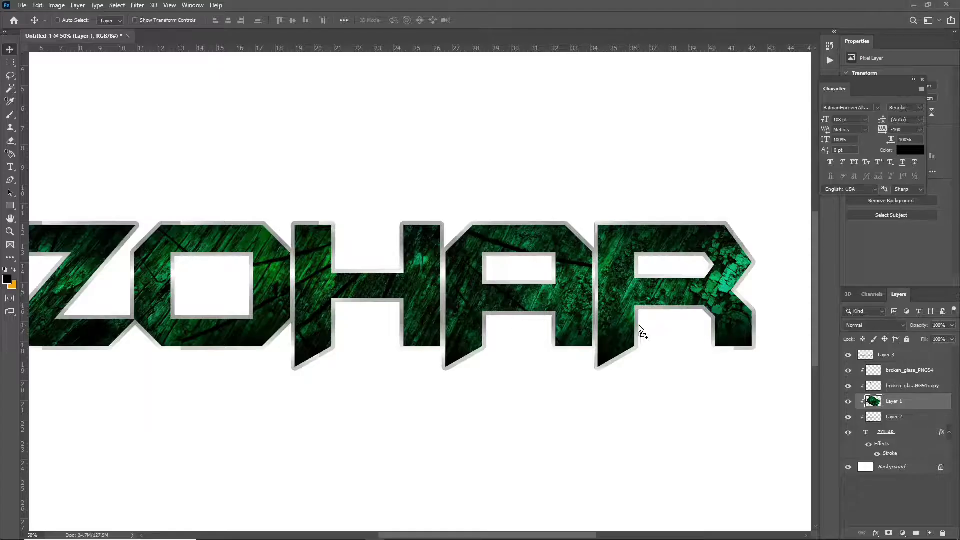
drag(643, 332, 619, 330)
Step: Set the new broken glass layer to Subtract and move its cracks over the letter R
click(873, 325)
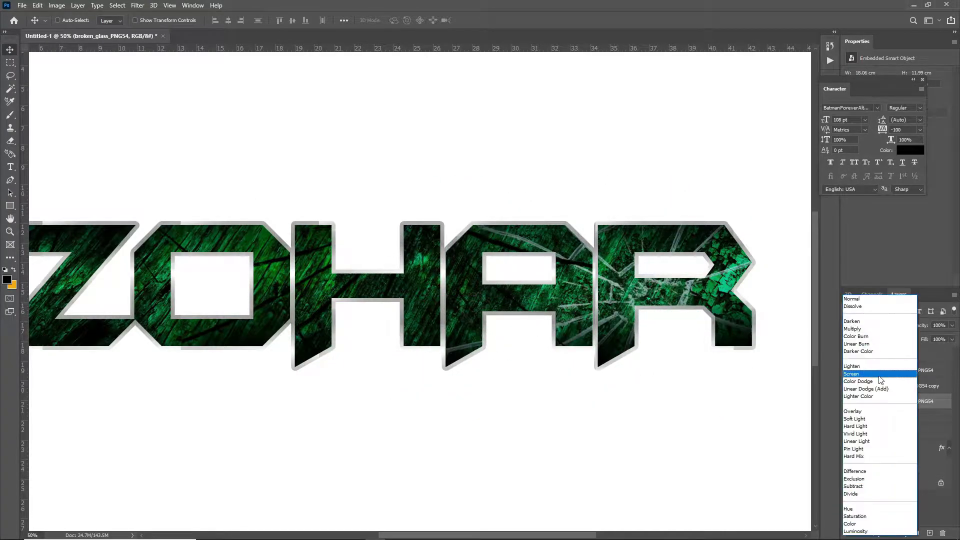
click(865, 486)
drag(622, 296, 701, 283)
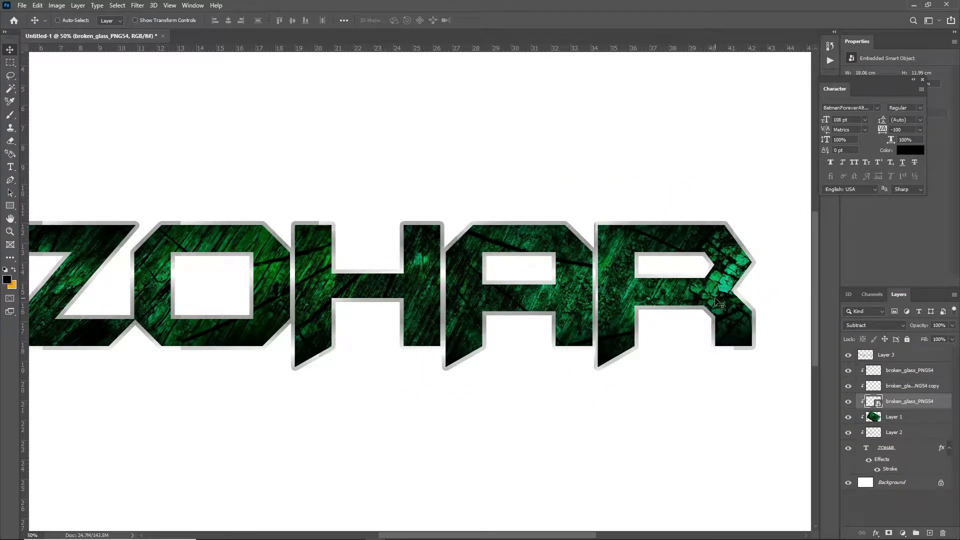
drag(720, 304, 730, 315)
Step: Compare the cracked ZOHAR lettering with the VALIMAI reference image
key(ctrl+minus)
key(alt+Tab)
key(alt+Tab)
key(alt+Tab)
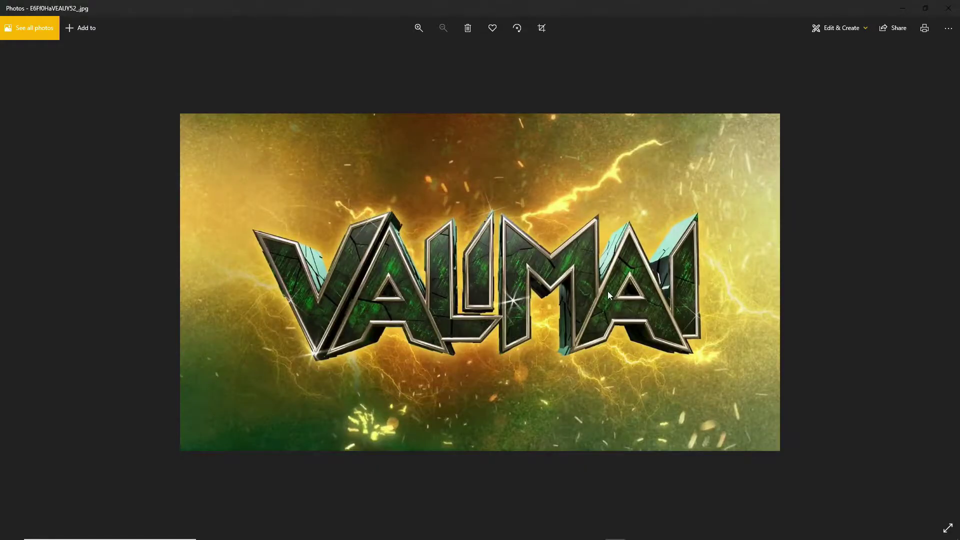
key(alt+Tab)
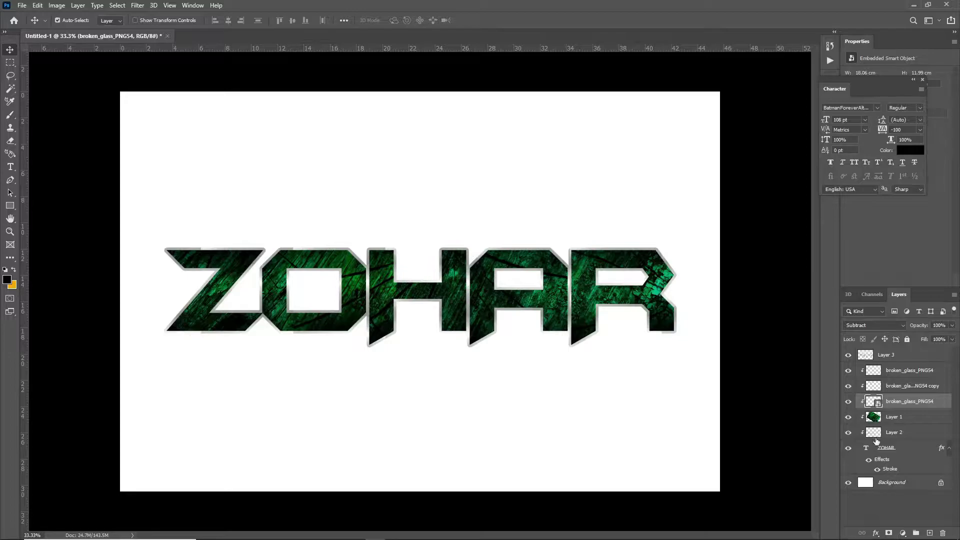
Step: Load the ZOHAR text outline as a selection and add a new layer above the Background
ctrl+click(866, 448)
scroll(168, 333, up, 1)
drag(168, 333, 238, 346)
key(b)
click(888, 481)
key(ctrl+shift+n)
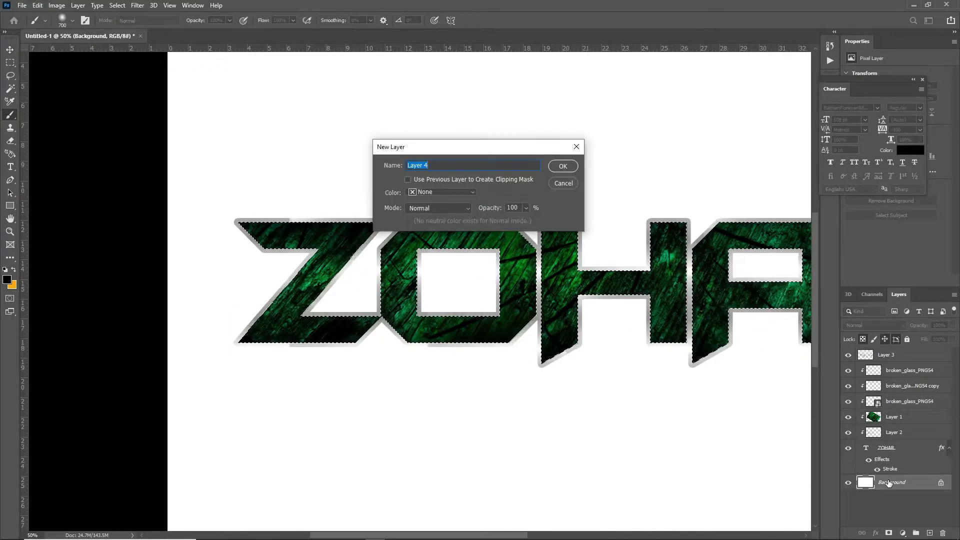
key(Return)
Step: Raise the new layer through the clipped stack and try it at different levels above the ZOHAR text
key(ctrl+])
key(ctrl+])
key(ctrl+])
key(ctrl+[)
key(ctrl+[)
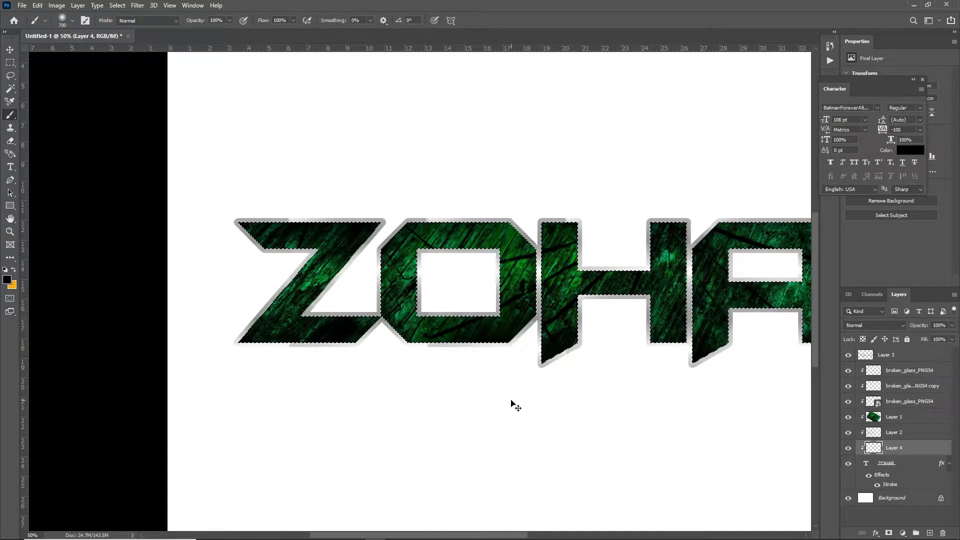
key(ctrl+[)
key(ctrl+shift+])
Step: Try a black brush dab outside the letters with the selection inverted, undo it and delete the new layer
key(ctrl+shift+i)
click(207, 329)
key(ctrl+z)
key(ctrl+d)
key(ctrl+minus)
key(Delete)
Step: Check the VALIMAI reference image again and duplicate the ZOHAR text layer
key(v)
key(alt+Tab)
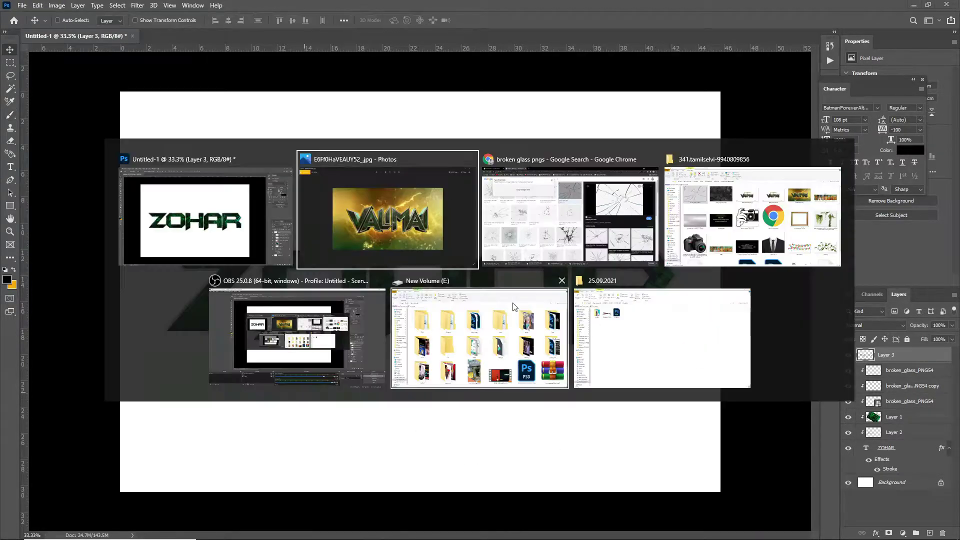
key(alt+Tab)
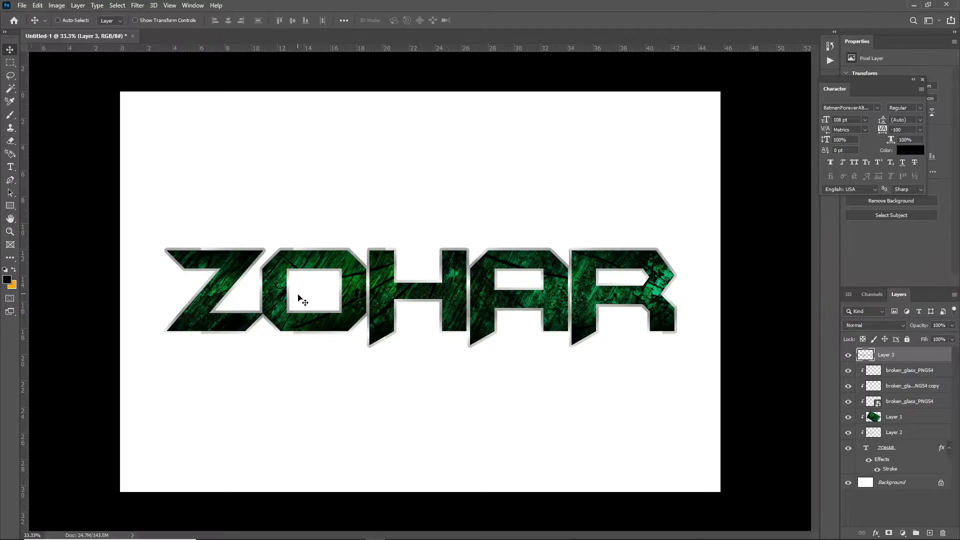
key(alt+Tab)
key(alt+Tab)
click(899, 452)
key(ctrl+j)
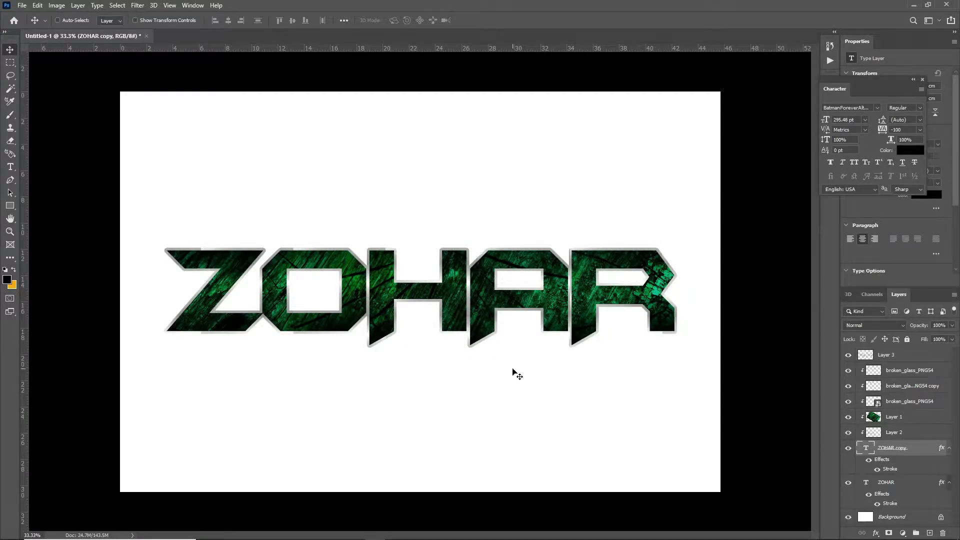
Step: Enlarge the lower ZOHAR text to about 323 pt behind the duplicate, abandoning a trial skew
key(ctrl+t)
key(Return)
click(890, 481)
key(ctrl+t)
drag(670, 221, 701, 211)
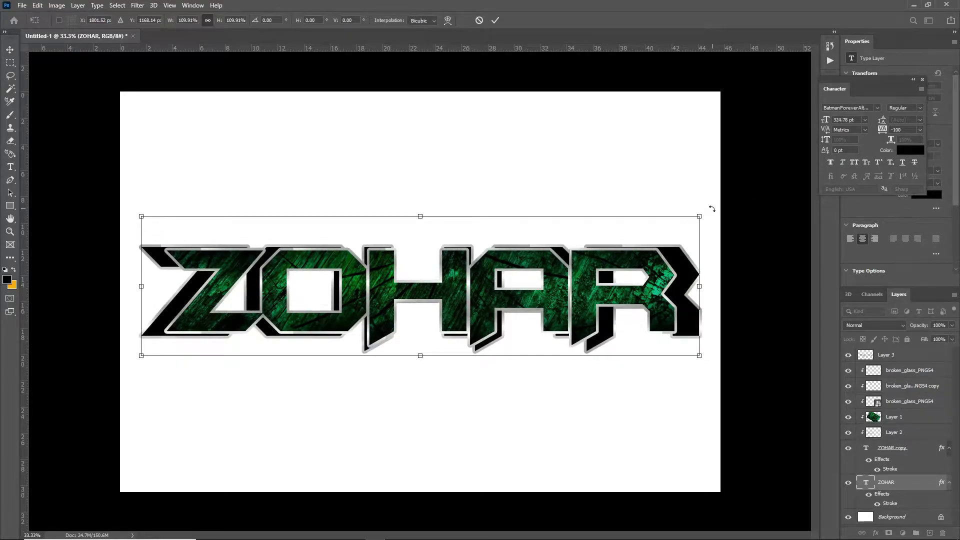
drag(142, 216, 178, 205)
drag(735, 206, 684, 200)
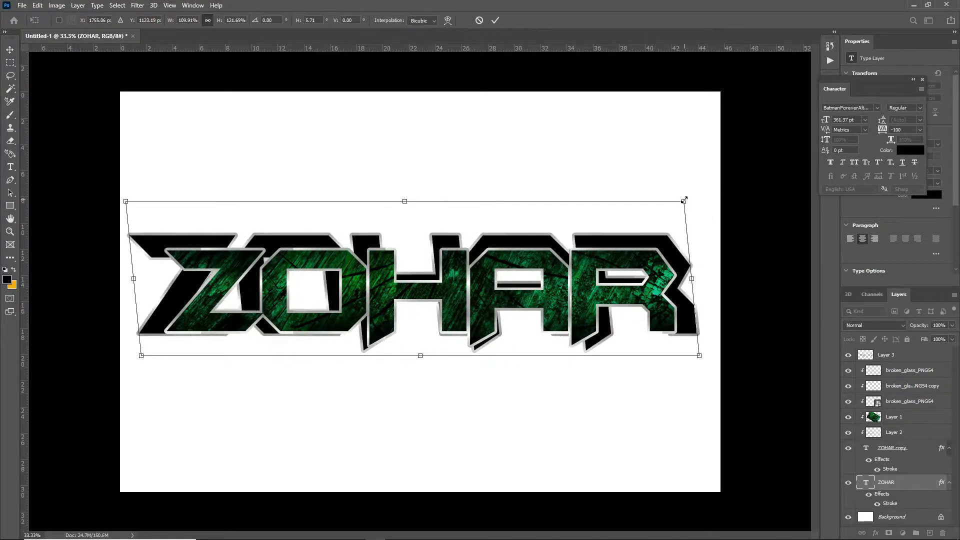
key(Escape)
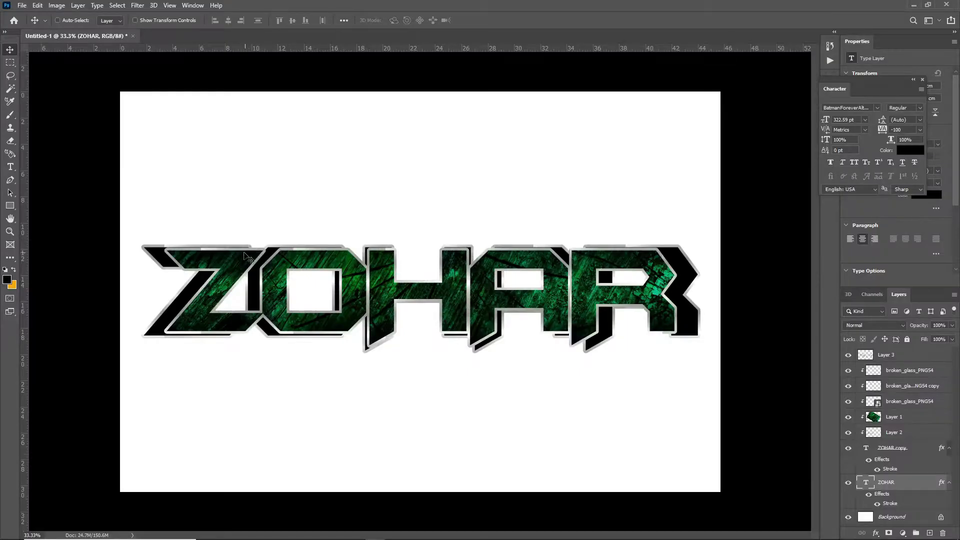
Step: Hide the stroke on the lower ZOHAR text and offset it slightly up and to the right behind the green letters
drag(248, 250, 260, 253)
double_click(895, 482)
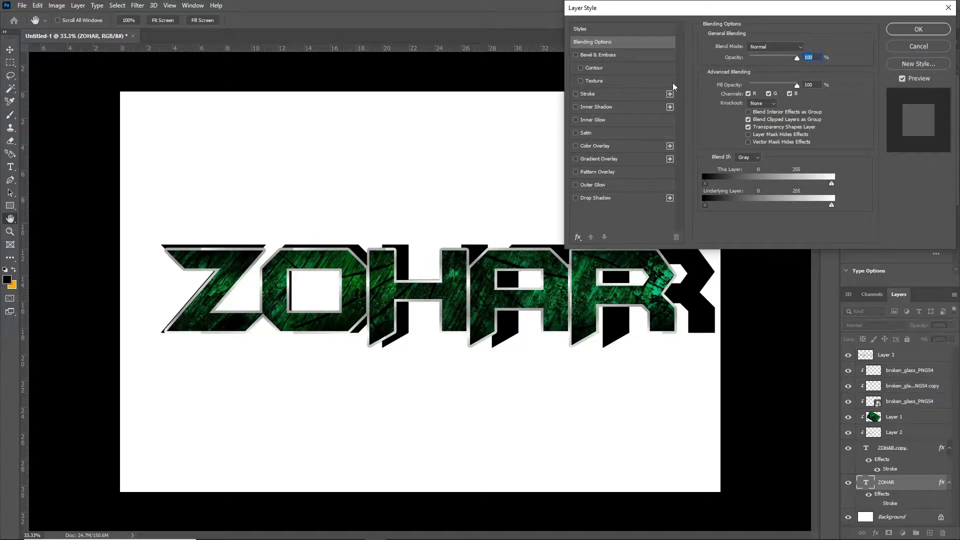
drag(684, 272, 679, 270)
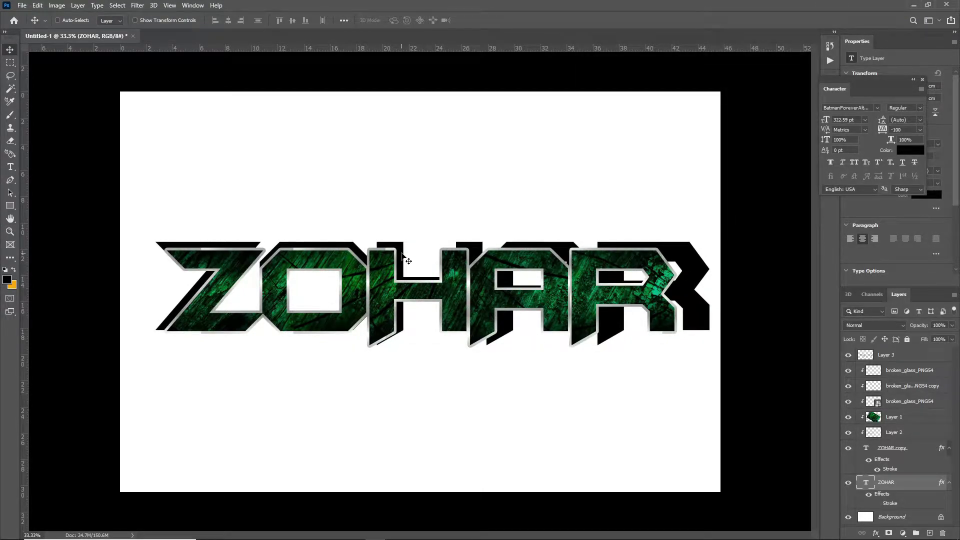
drag(633, 265, 619, 262)
drag(629, 263, 605, 283)
drag(421, 300, 421, 300)
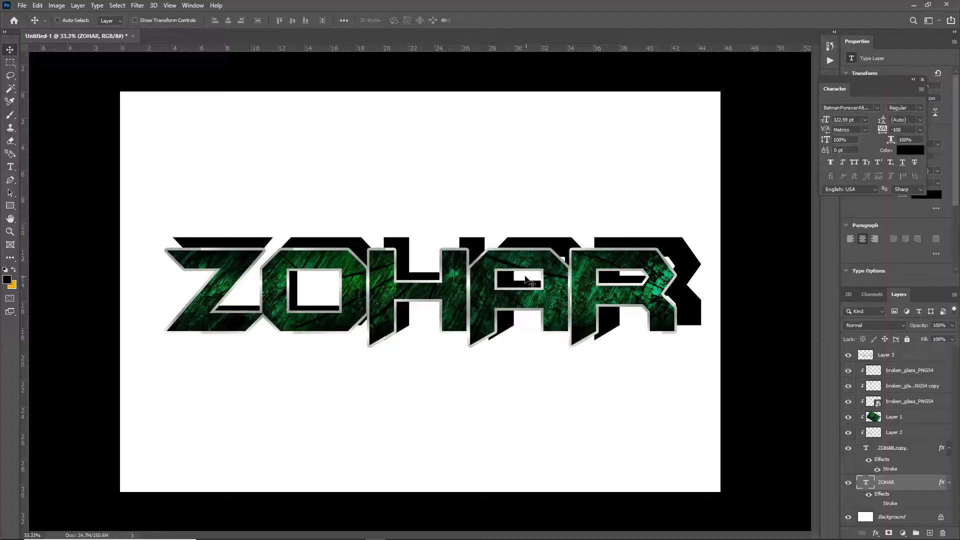
drag(523, 276, 516, 281)
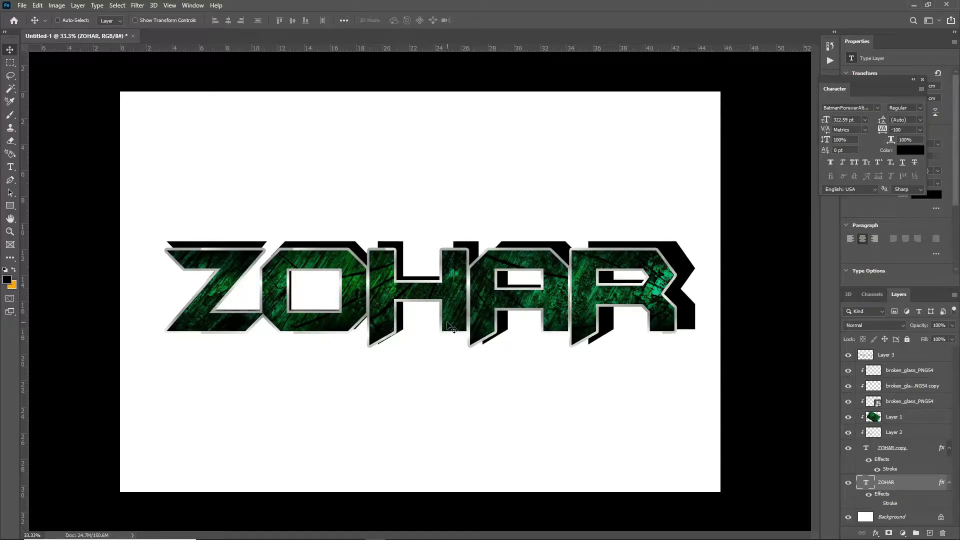
Step: Rasterize the lower ZOHAR layer and fill the gap at the Z's upper-left corner with black using a pen-path selection
scroll(305, 303, up, 3)
key(b)
scroll(140, 231, up, 4)
key(p)
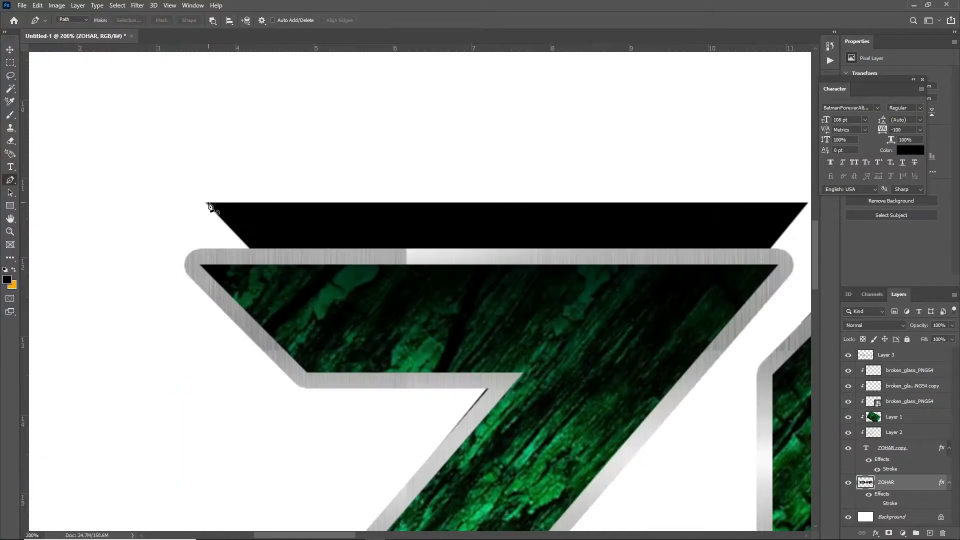
click(230, 216)
right_click(228, 216)
click(265, 262)
key(Return)
key(alt+BackSpace)
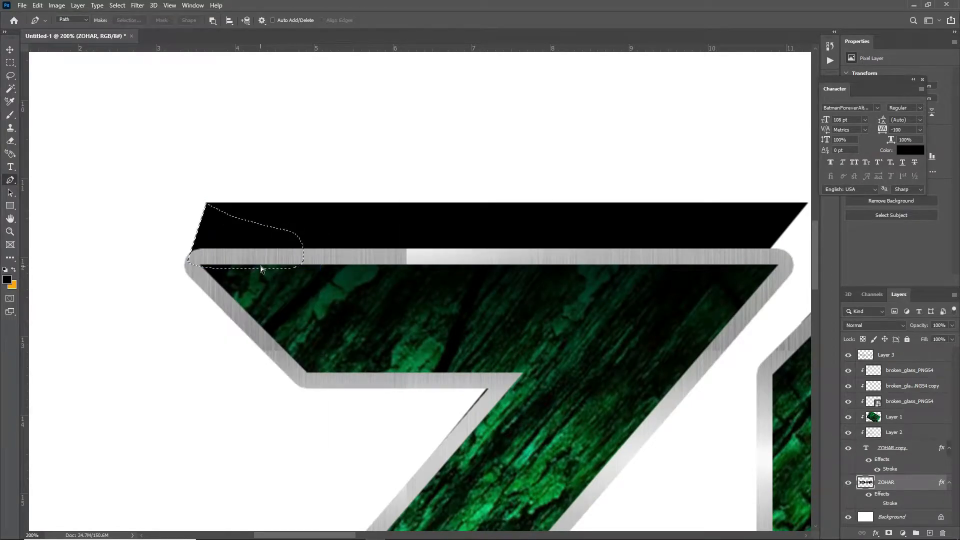
key(ctrl+d)
Step: Narrow and reposition the black ZOHAR layer so it forms an even depth edge behind the green letters
scroll(319, 275, down, 3)
scroll(490, 271, up, 3)
scroll(465, 264, down, 3)
key(v)
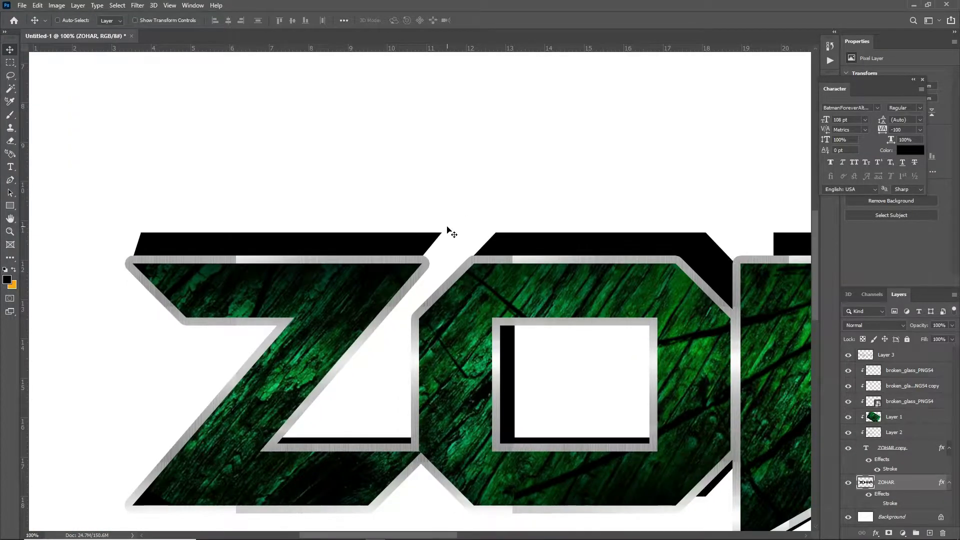
scroll(452, 233, down, 1)
scroll(459, 308, down, 2)
key(ctrl+t)
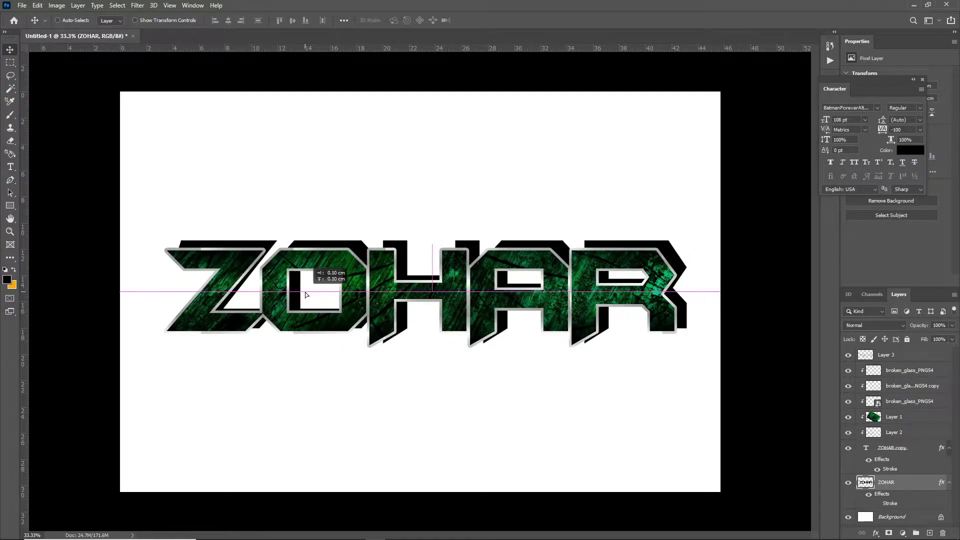
scroll(586, 271, up, 1)
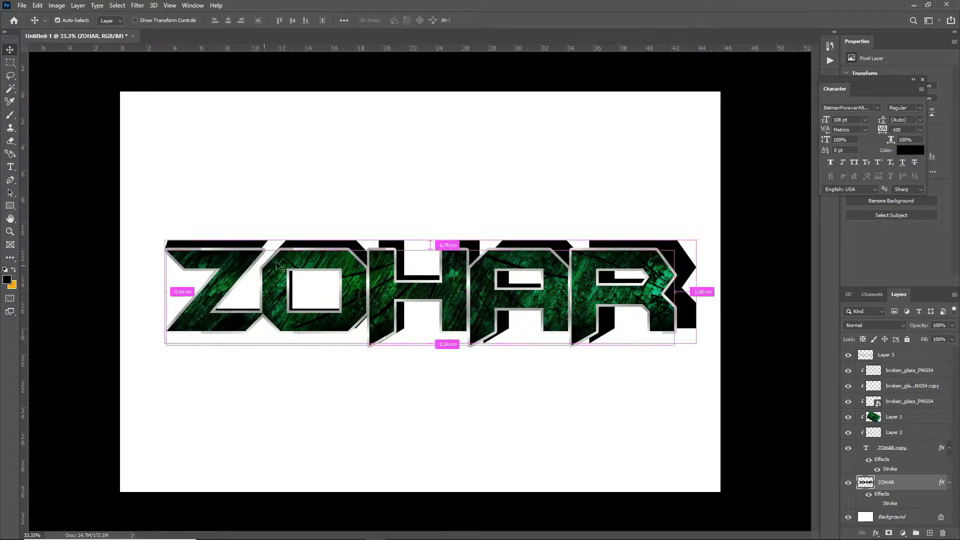
key(ctrl+t)
key(Return)
scroll(754, 306, down, 1)
scroll(677, 300, up, 1)
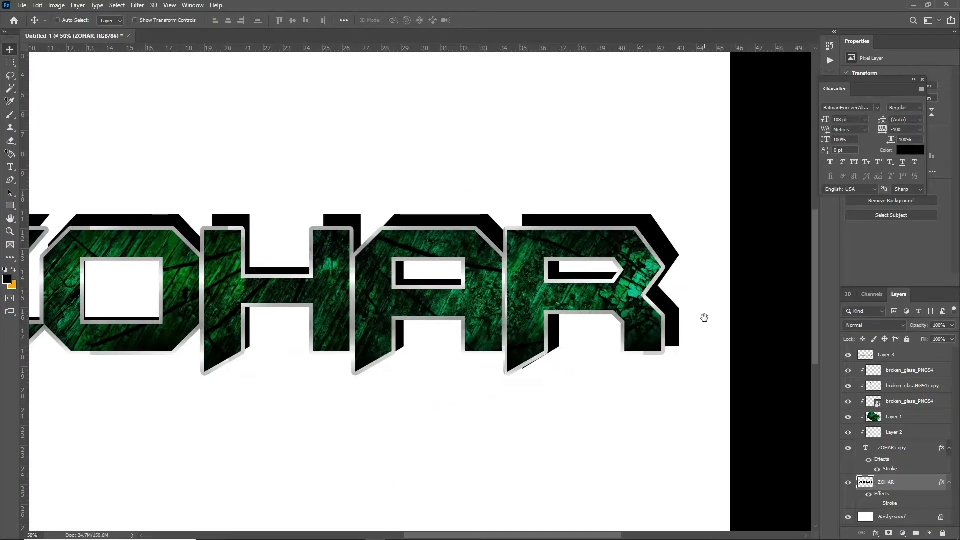
scroll(704, 320, down, 1)
Step: Check the browser's open searches and the Downloads folder for the green grunge texture image
key(alt+Tab)
key(alt+Tab)
key(alt+Tab)
key(alt+Tab)
key(alt+Tab)
key(alt+Tab)
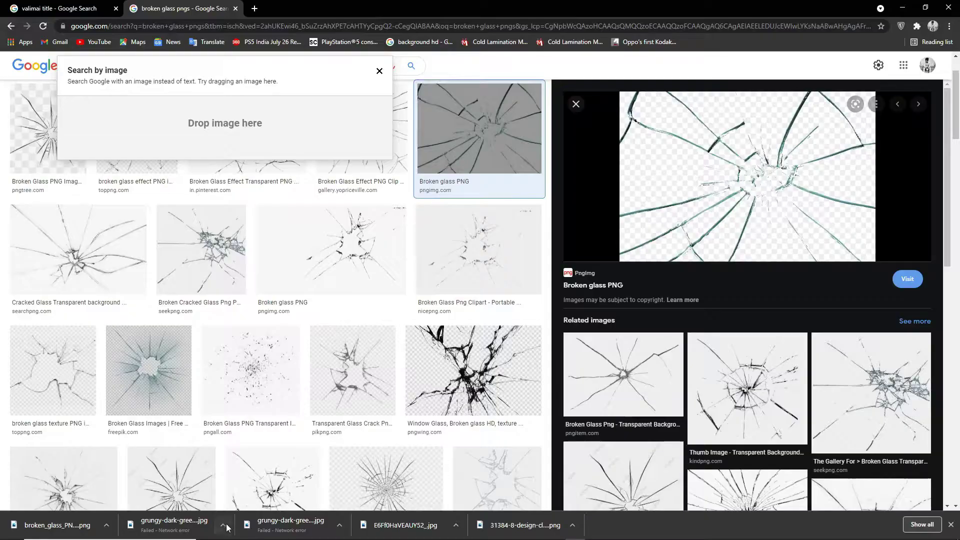
key(alt+Tab)
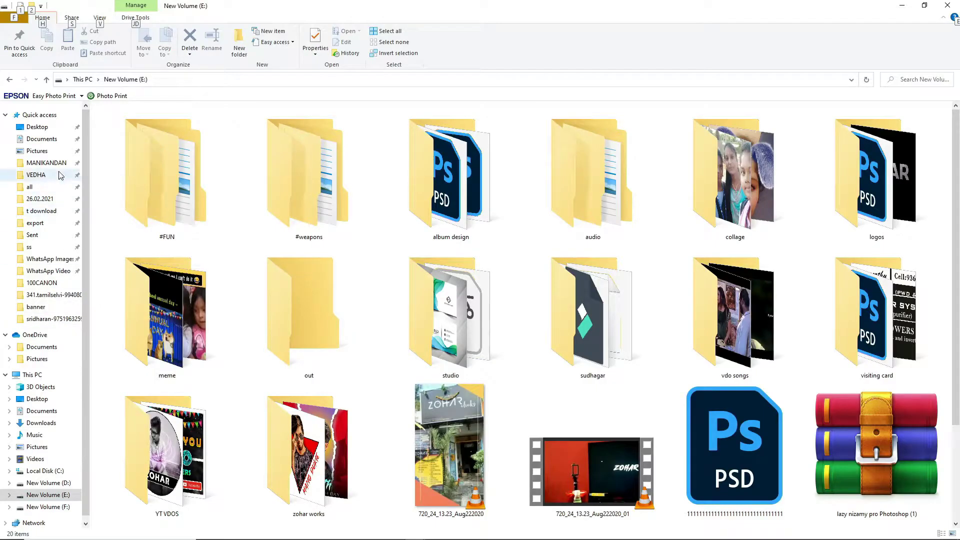
click(41, 423)
scroll(532, 304, down, 5)
key(alt+Tab)
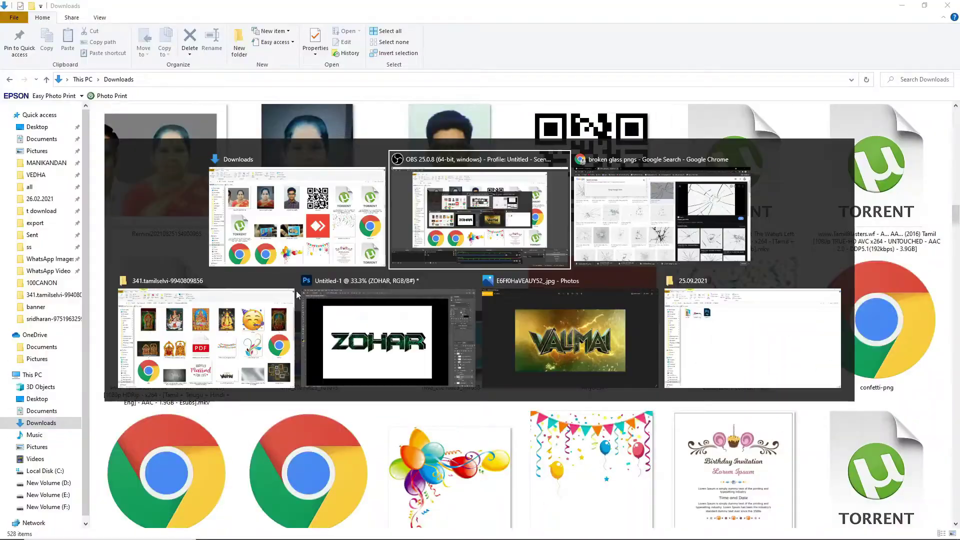
Step: Return to the green texture results in Chrome and open the source page of the Grungy Dark Green Texture Background
key(alt+Tab)
key(Tab)
key(Tab)
key(alt+Tab)
key(Tab)
key(Tab)
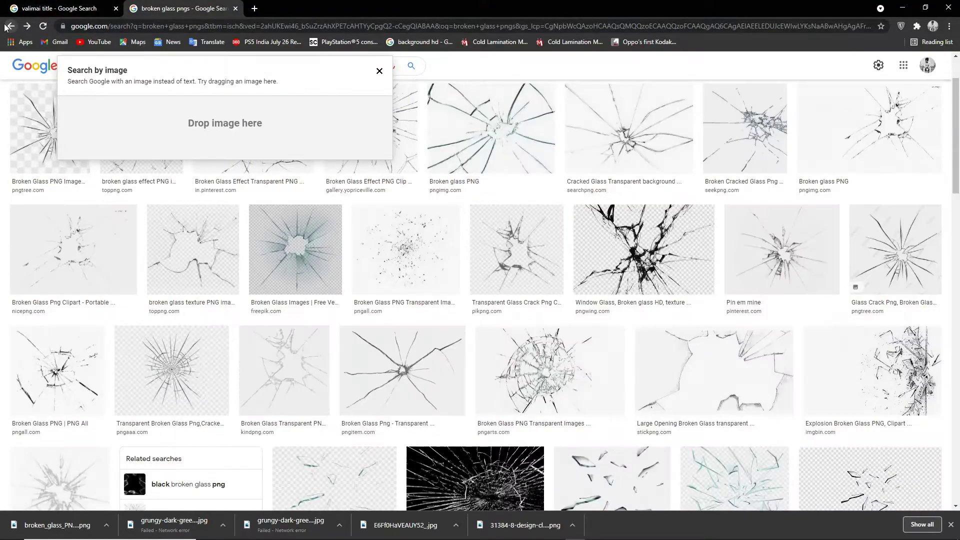
click(10, 26)
click(697, 158)
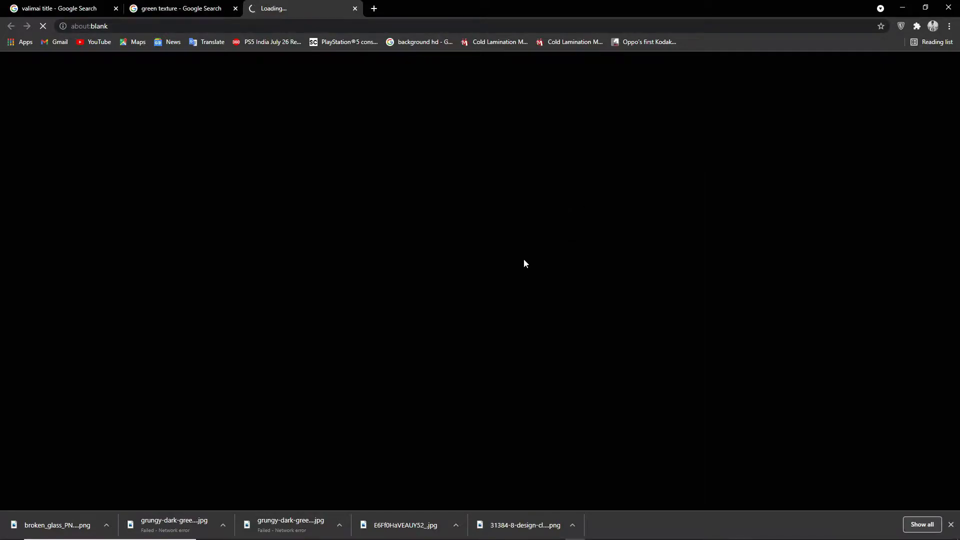
Step: Try clipping a duplicate of the green Layer 1 texture to the lower ZOHAR layer in Photoshop
key(alt+Tab)
key(Tab)
key(Tab)
key(Tab)
key(ctrl+shift+bracketleft)
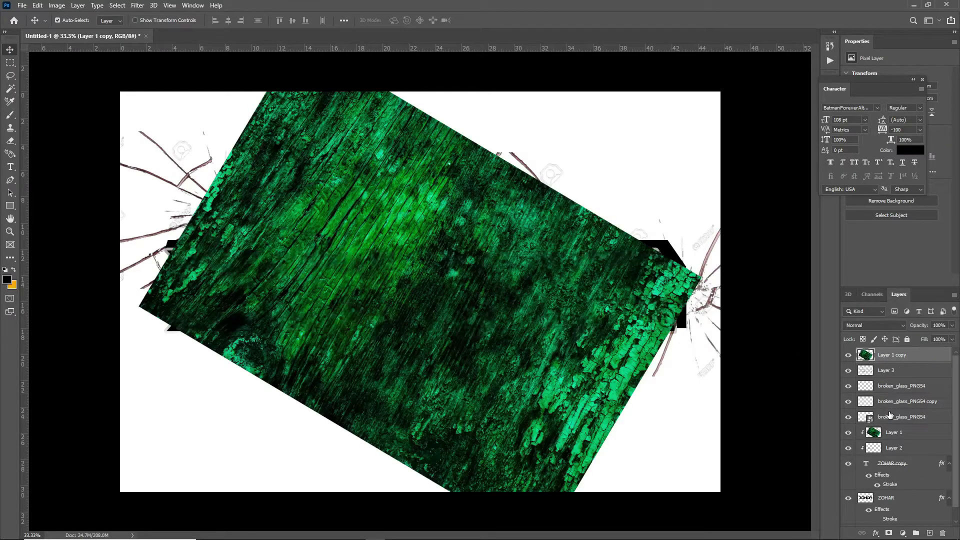
alt+click(878, 486)
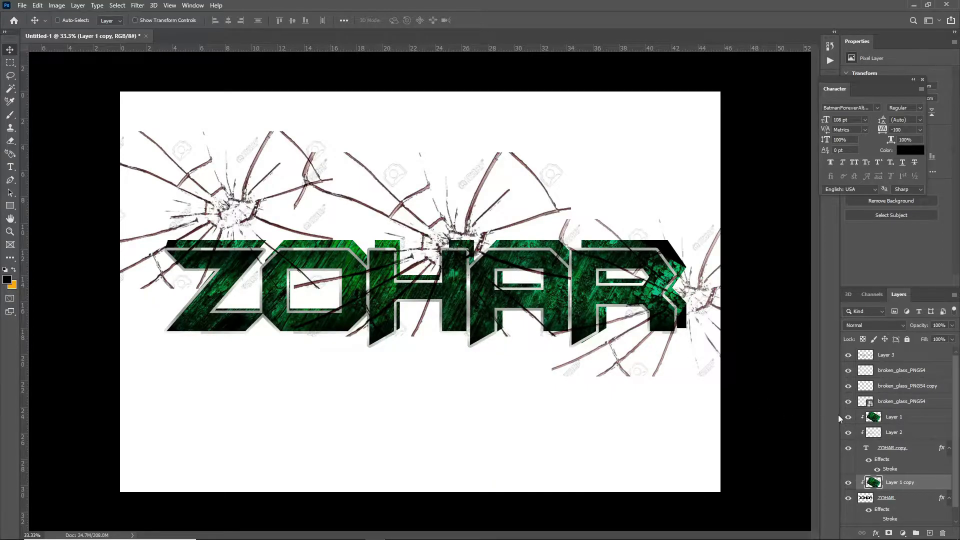
key(ctrl+z)
key(ctrl+z)
key(ctrl+z)
key(ctrl+z)
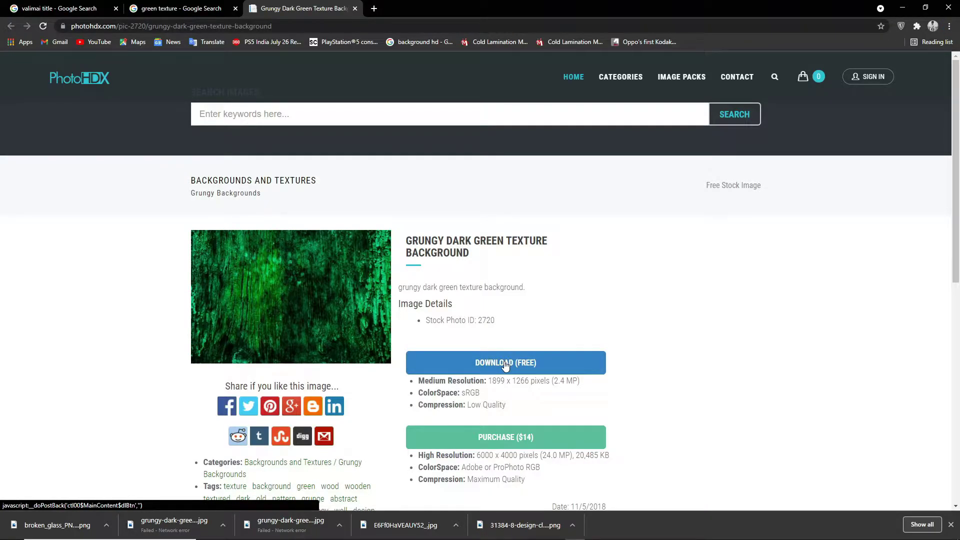
Step: Copy the grungy green texture from PhotoHDX and clip it to the lower ZOHAR layer, rotated to cover all the depth edges
click(308, 300)
right_click(399, 279)
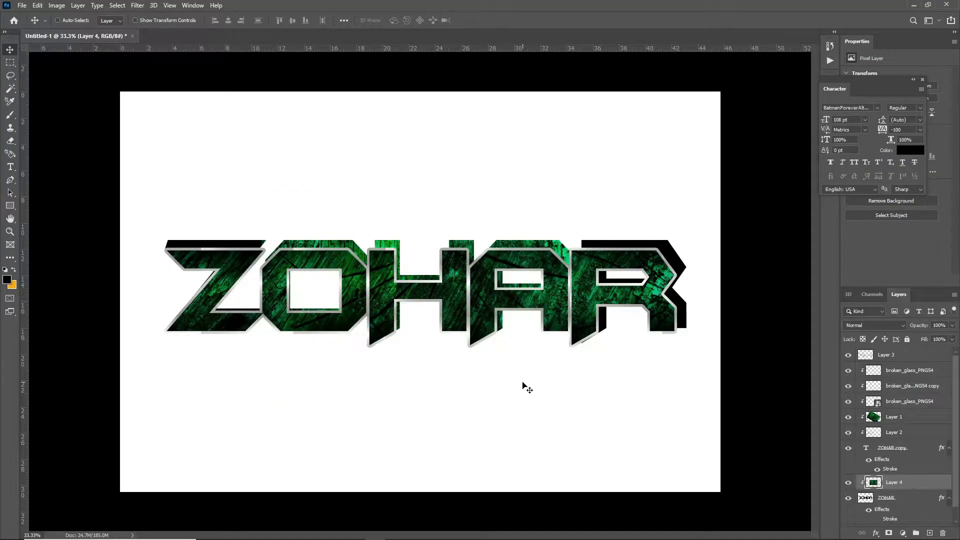
key(alt+Tab)
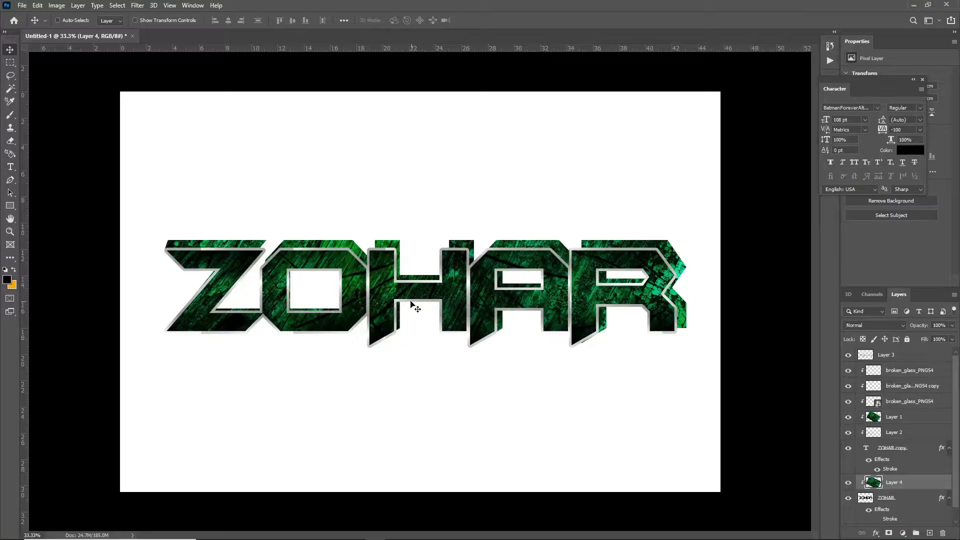
key(alt+Tab)
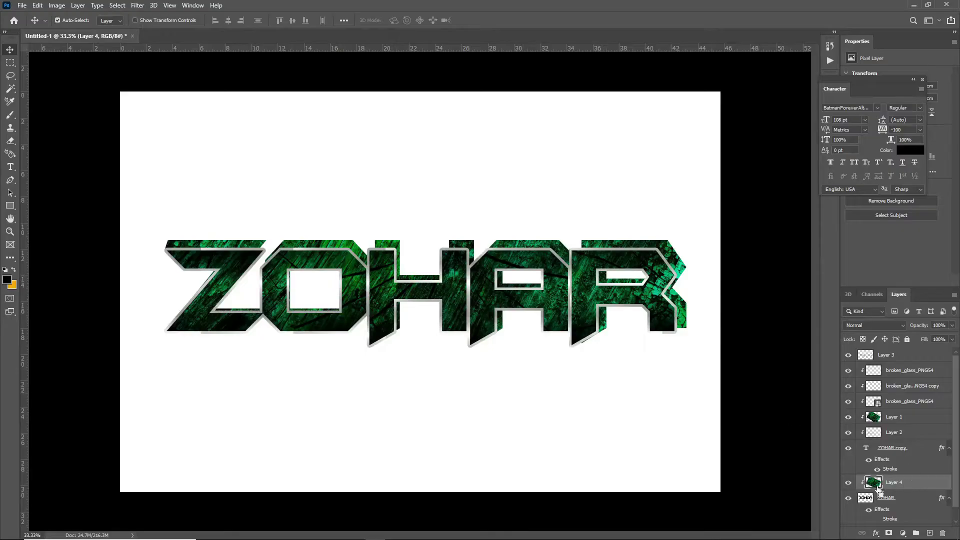
Step: Add an empty layer above the clipped depth texture and darken that texture with Levels, input black 41 and midtone 0.46
ctrl+click(877, 487)
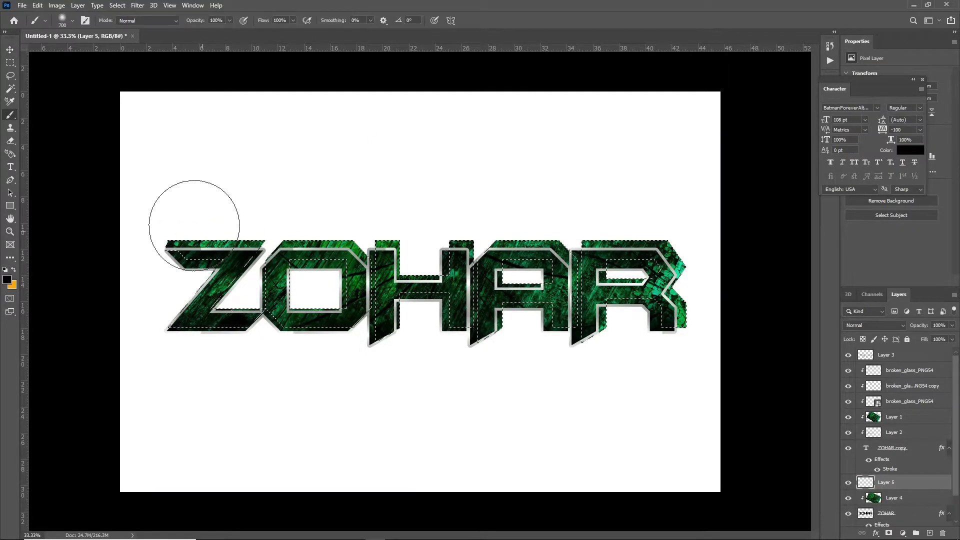
drag(453, 194, 472, 247)
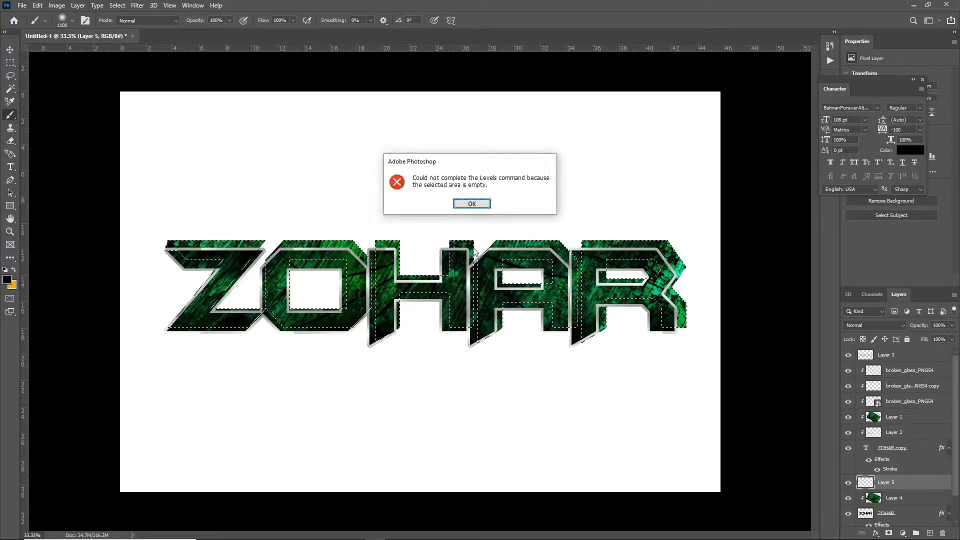
click(900, 497)
key(ctrl+l)
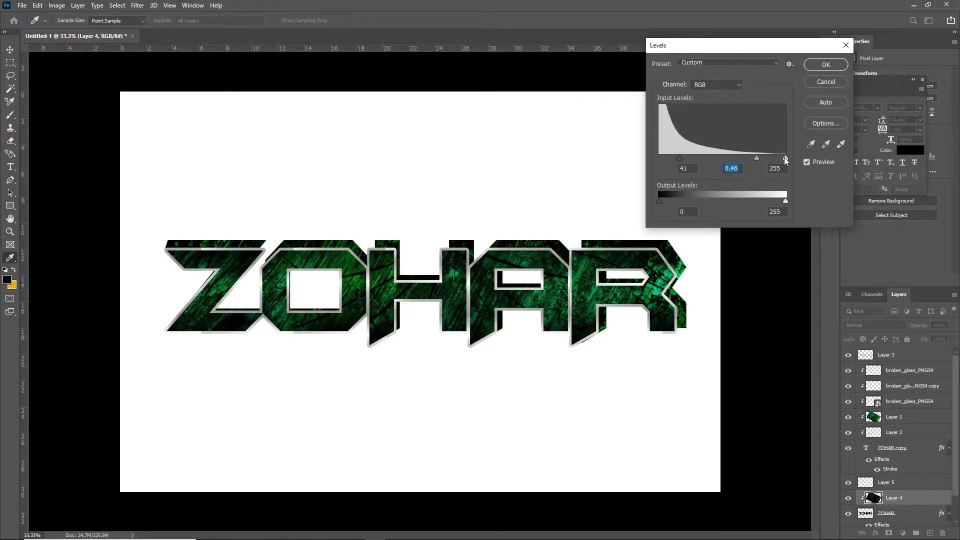
Step: Compare with the VALIMAI reference image and search Google Images for "pngs glitters"
key(alt+Tab)
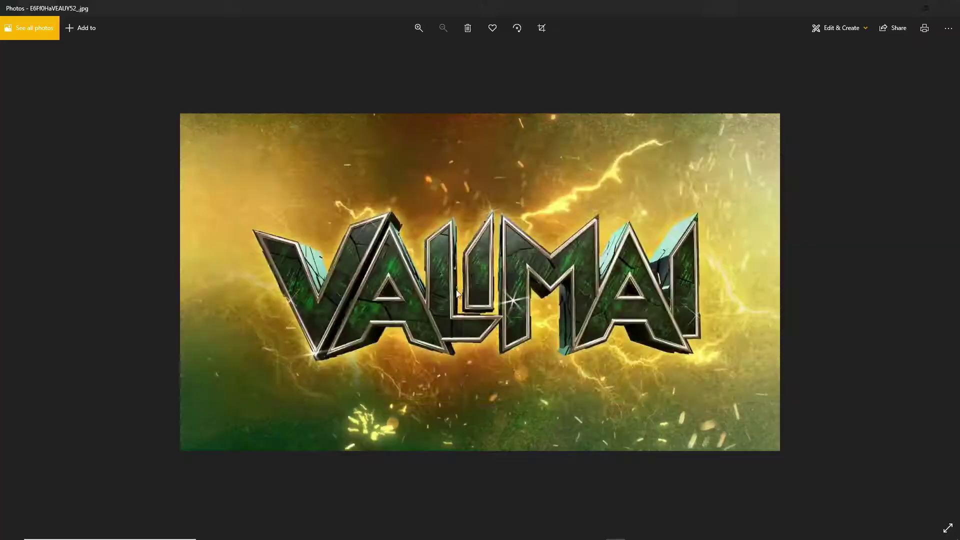
key(alt+Tab)
key(alt+Tab)
click(584, 190)
drag(140, 65, 17, 55)
text(pngs gli)
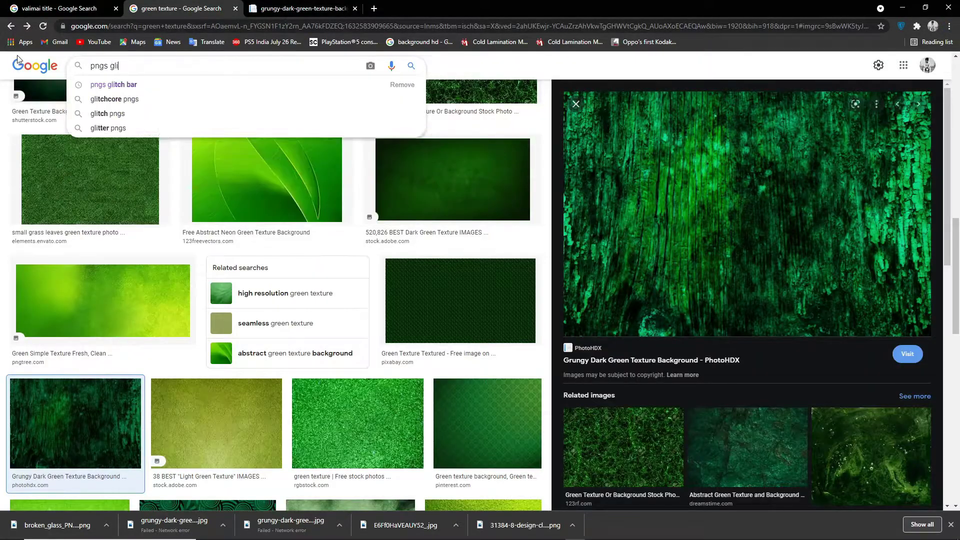
text(tters)
key(Return)
Step: Refine the image search to "pngs silver glitter" and "pngs silver sparkle" and browse for a star flare
text(silver g)
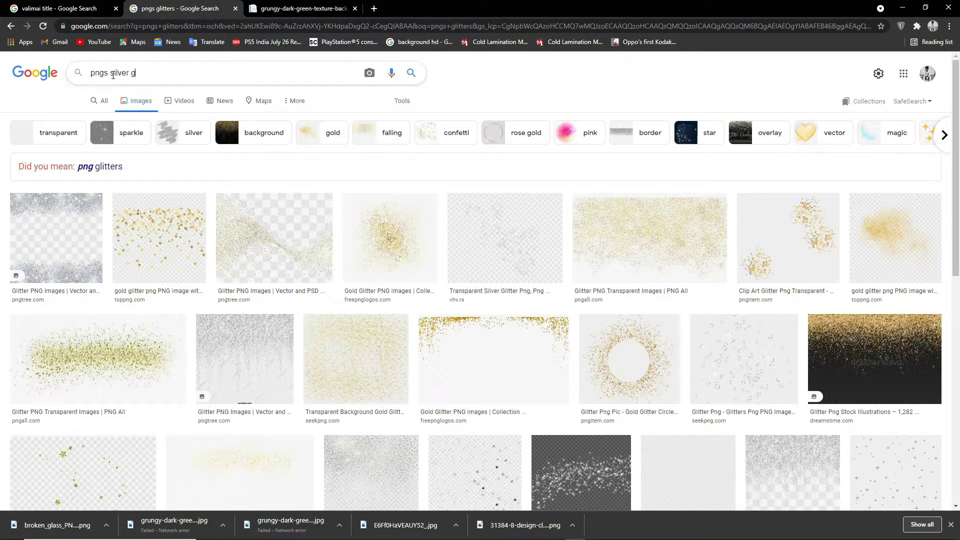
text(litter)
key(Return)
text(spark)
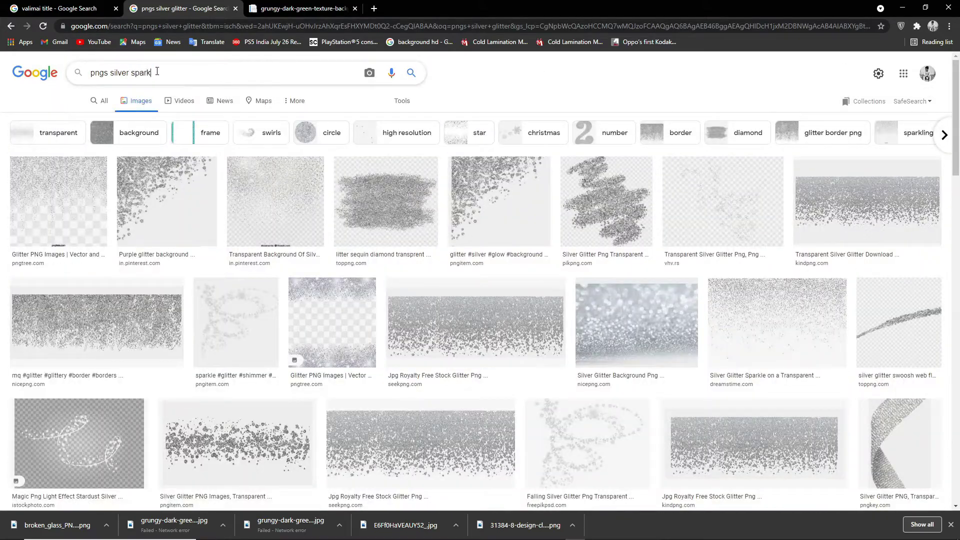
text(le)
key(Return)
scroll(239, 286, down, 10)
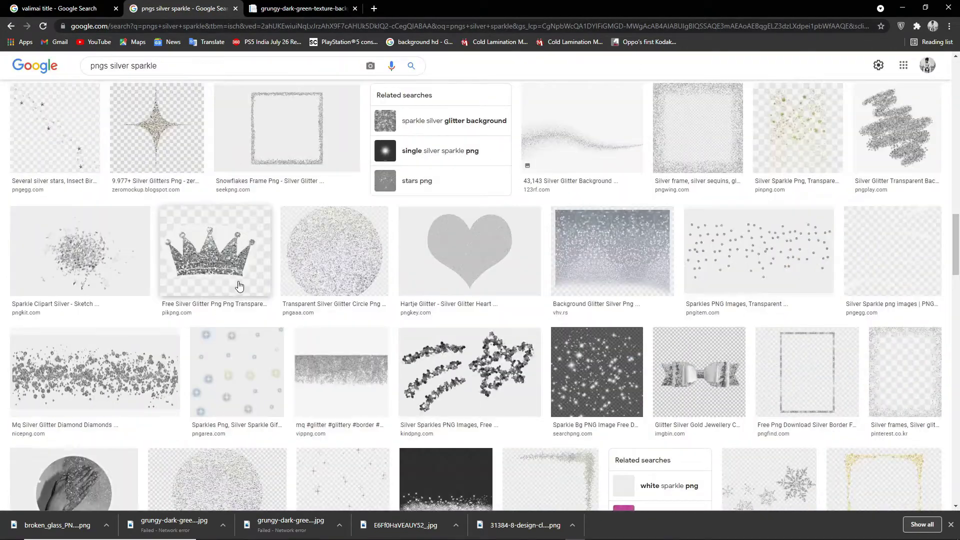
Step: Search for "pngs silver shine" and browse the related star light-effect images
scroll(179, 74, up, 10)
text(shine)
key(Return)
click(265, 200)
scroll(649, 296, down, 5)
click(842, 355)
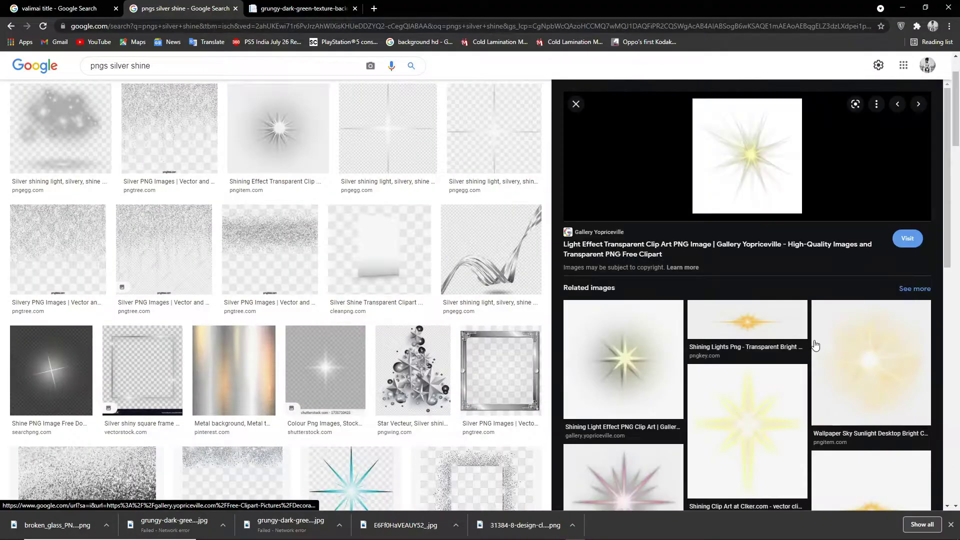
click(738, 350)
click(739, 366)
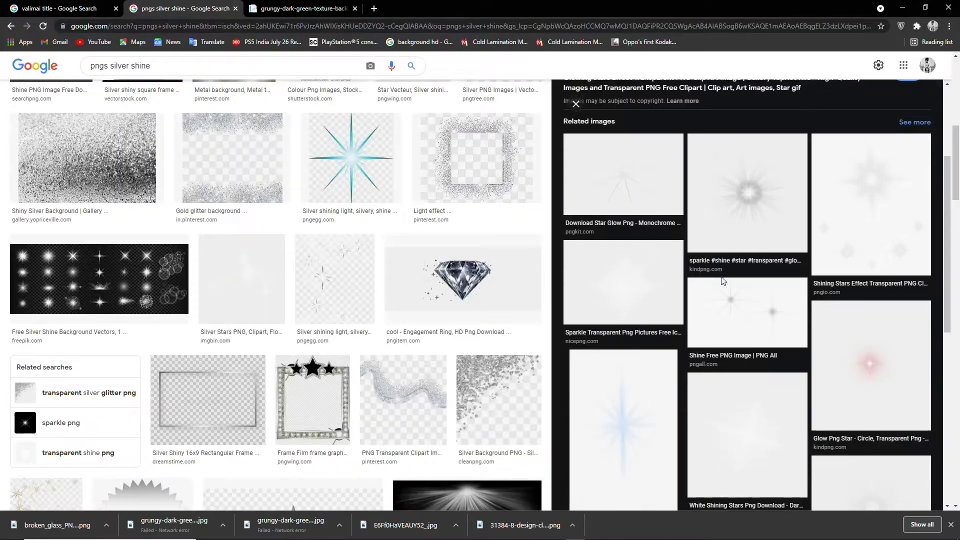
scroll(783, 268, up, 5)
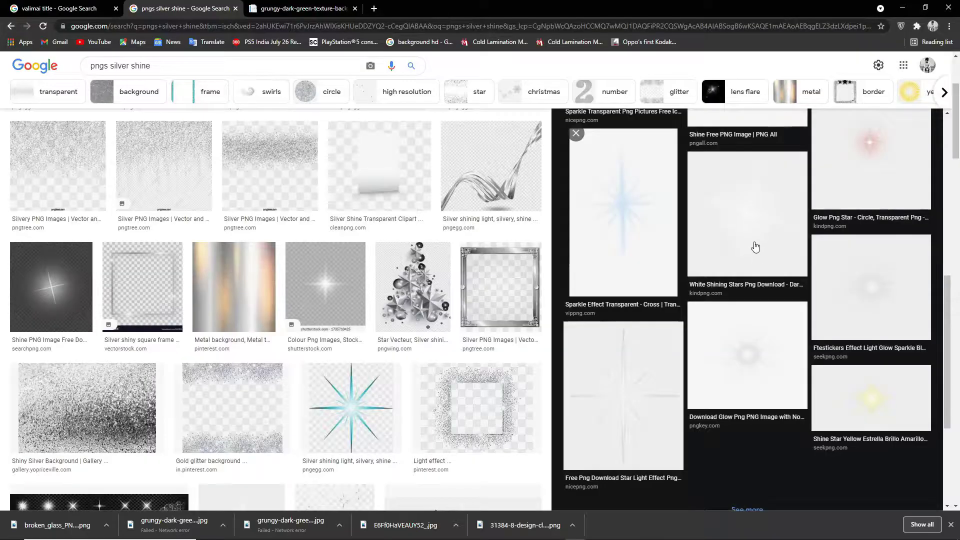
Step: Try to download the White Shining Stars PNG from kindpng
click(755, 248)
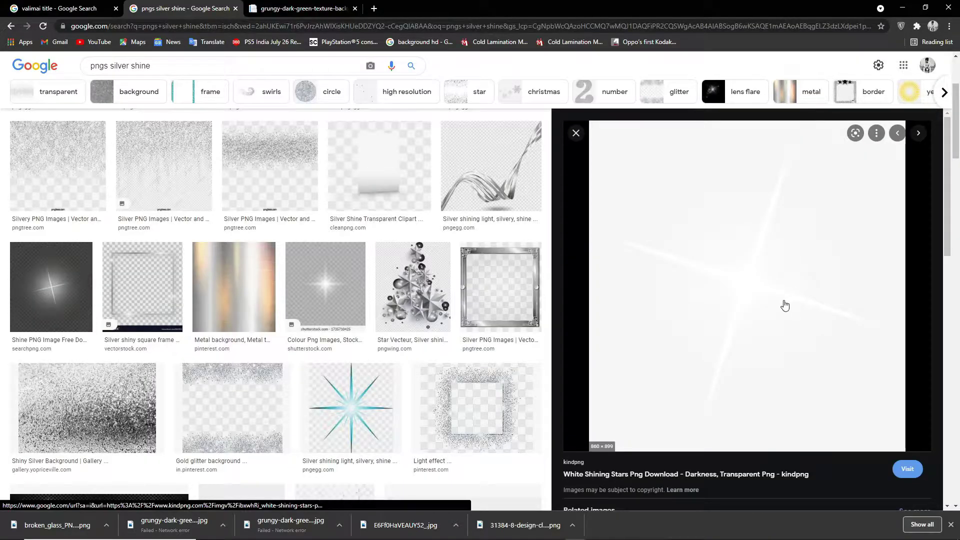
click(783, 304)
click(662, 231)
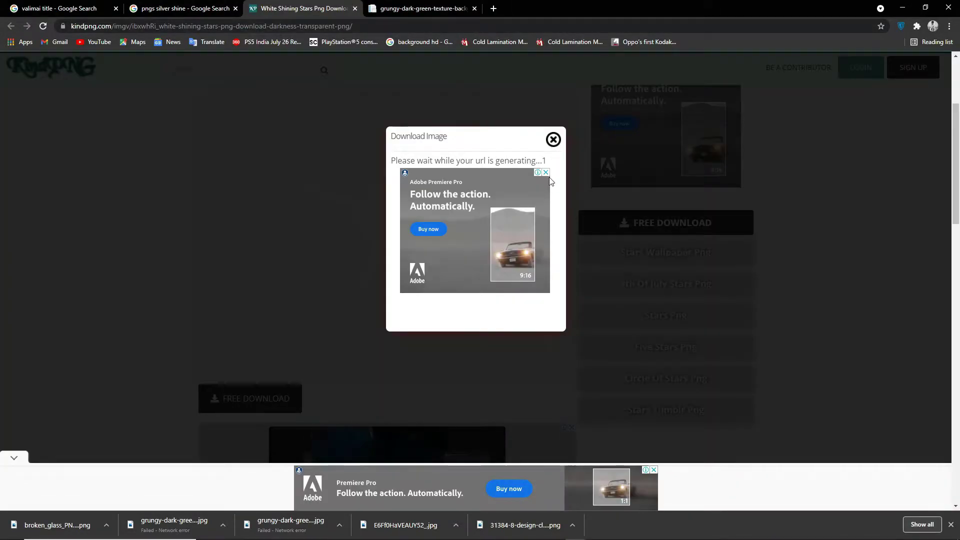
click(452, 317)
click(624, 111)
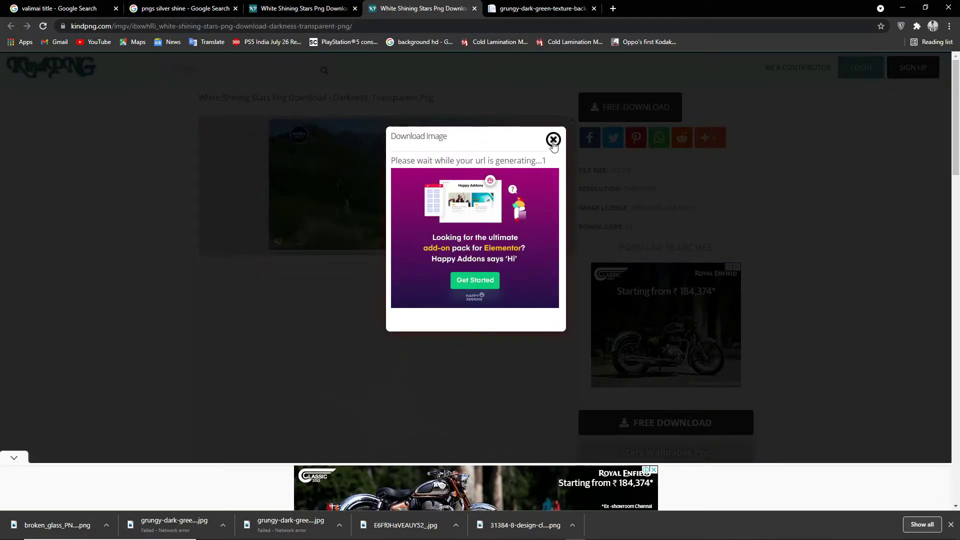
click(435, 324)
click(474, 9)
click(473, 9)
click(270, 9)
click(355, 8)
Step: Download the Glowing Stars Effect Transparent PNG Clip Art Image and place it in the ZOHAR document
scroll(771, 353, down, 5)
scroll(768, 322, down, 3)
scroll(765, 318, up, 7)
scroll(397, 356, down, 7)
scroll(756, 336, up, 3)
click(747, 182)
click(439, 242)
scroll(490, 215, down, 8)
click(495, 257)
click(520, 341)
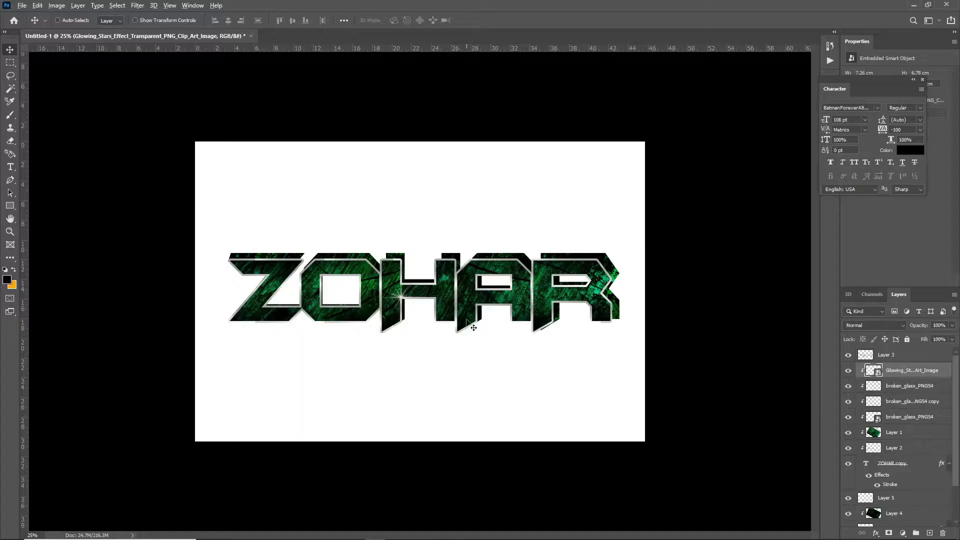
Step: Position the star flare above all layers on the A's inner left edge and duplicate it onto the Z's upper-right corner
key(ctrl+plus)
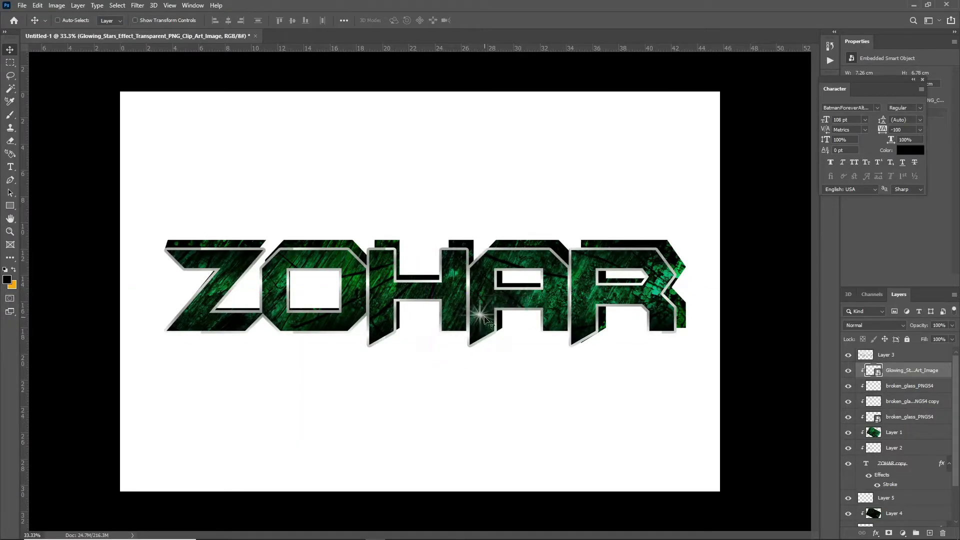
alt+drag(475, 316, 458, 335)
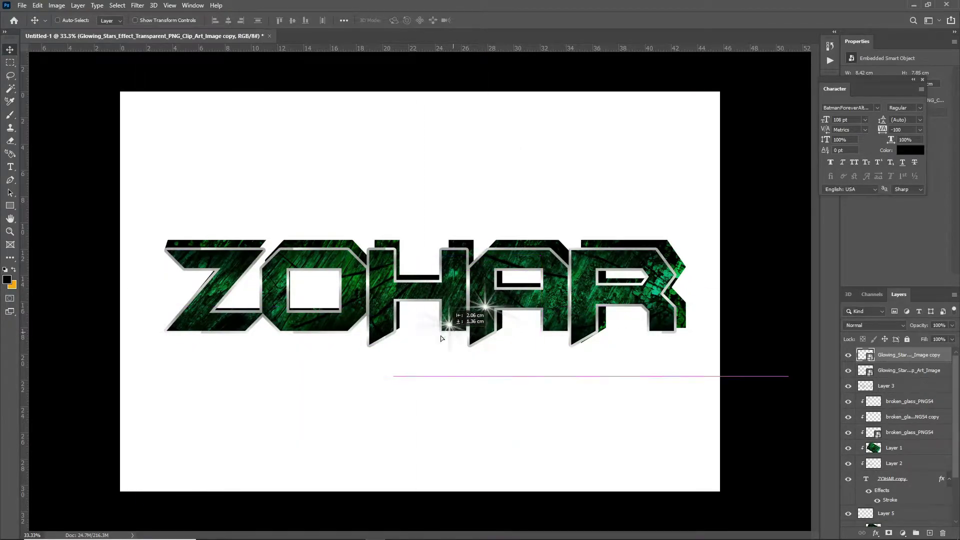
Step: Search Google Images in a new browser tab for "green texture" and copy a rough green background image
key(alt+Tab)
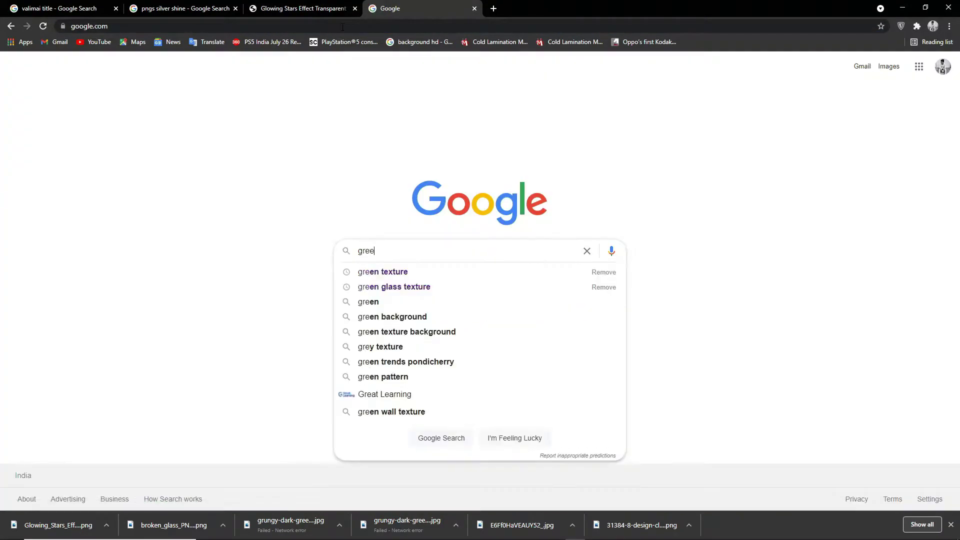
text(en texture)
key(Return)
click(137, 106)
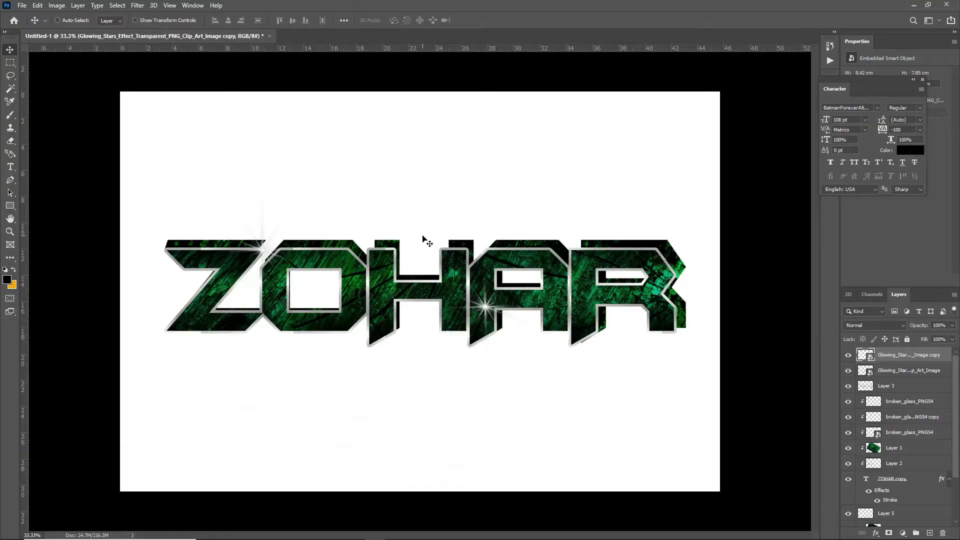
Step: Paste the green texture, send it behind the ZOHAR lettering and enlarge it to fill the canvas
key(ctrl+v)
key(ctrl+shift+bracketleft)
drag(541, 218, 827, 106)
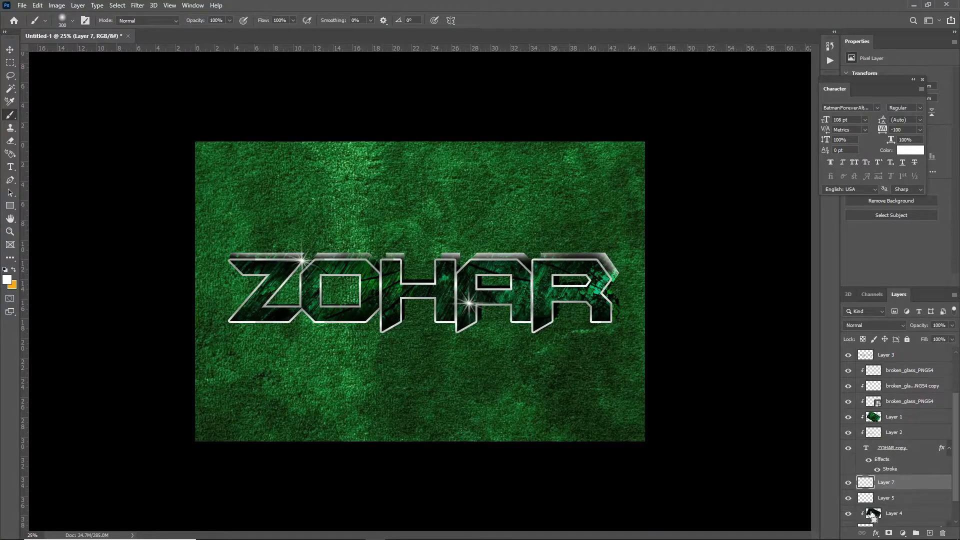
Step: Duplicate the star flare onto the Z's lower-right corner, the upper A–R junction and the R's lower-right corner
scroll(872, 514, down, 3)
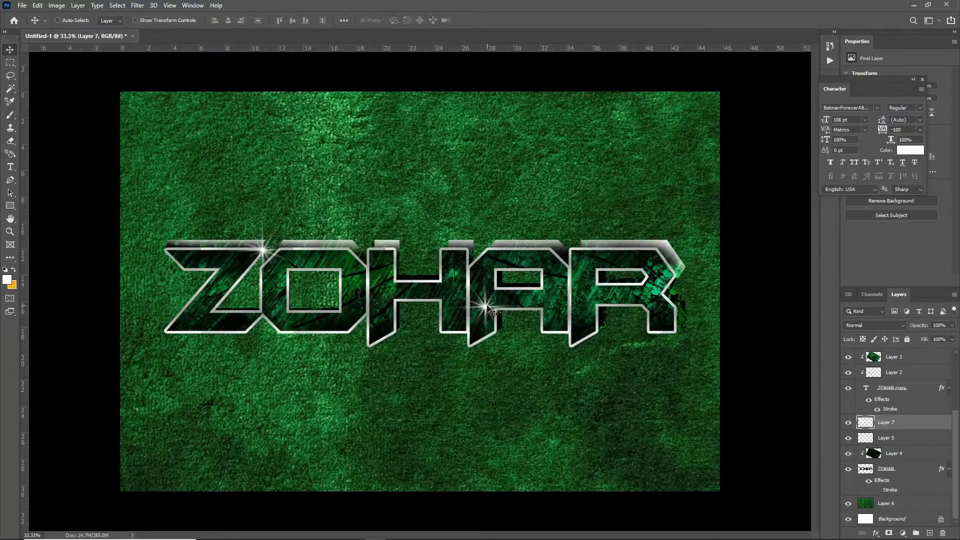
drag(310, 350, 577, 280)
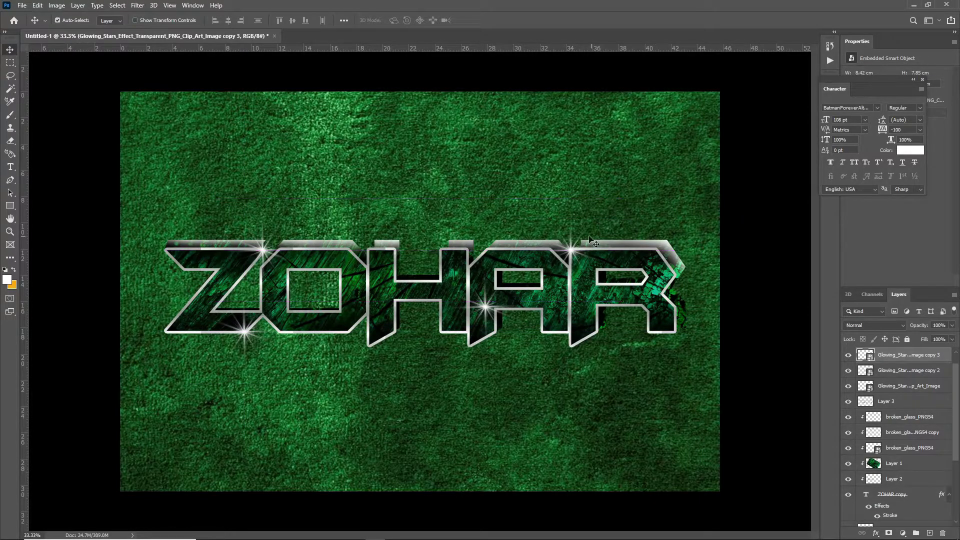
drag(639, 188, 681, 317)
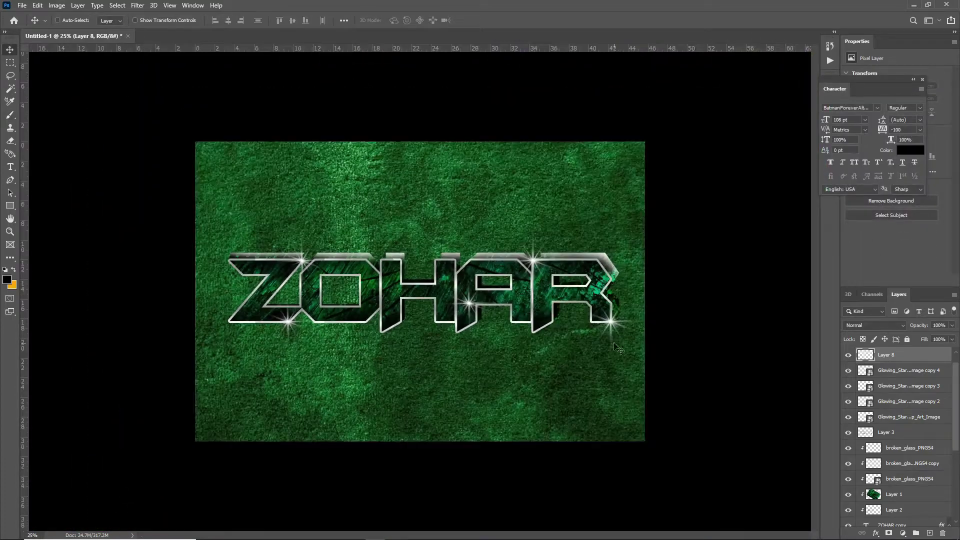
Step: Add a drop shadow to the rear ZOHAR layer and try an orange-yellow outer glow colour
scroll(907, 513, down, 5)
double_click(907, 501)
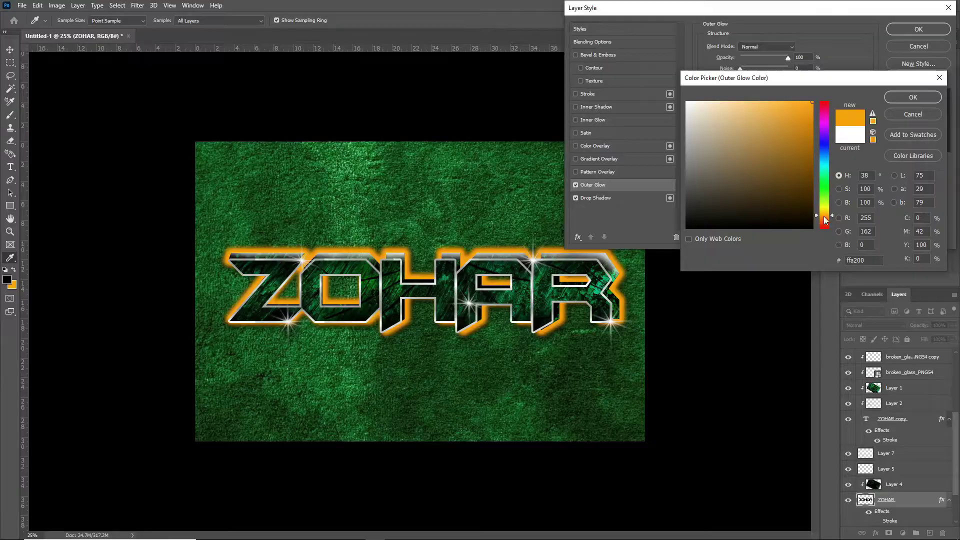
drag(825, 220, 824, 211)
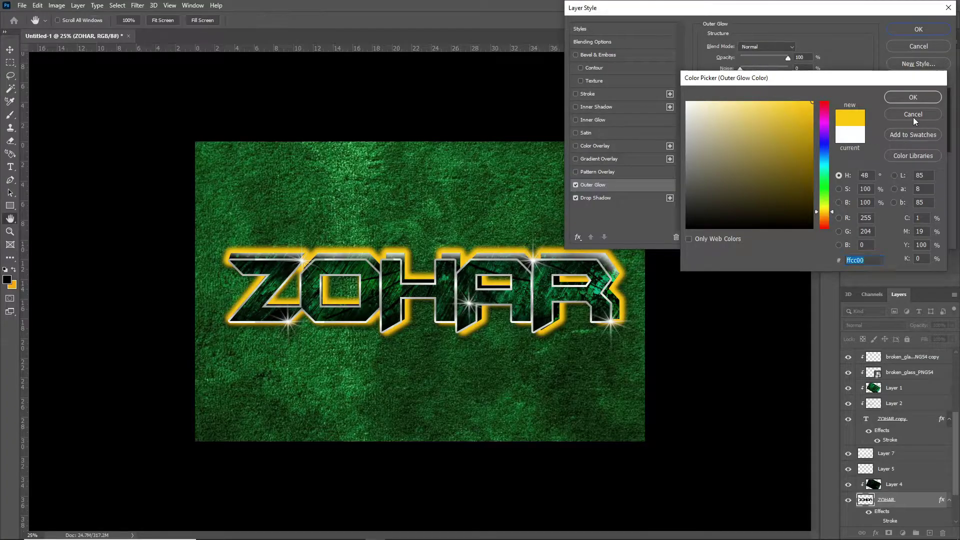
click(912, 115)
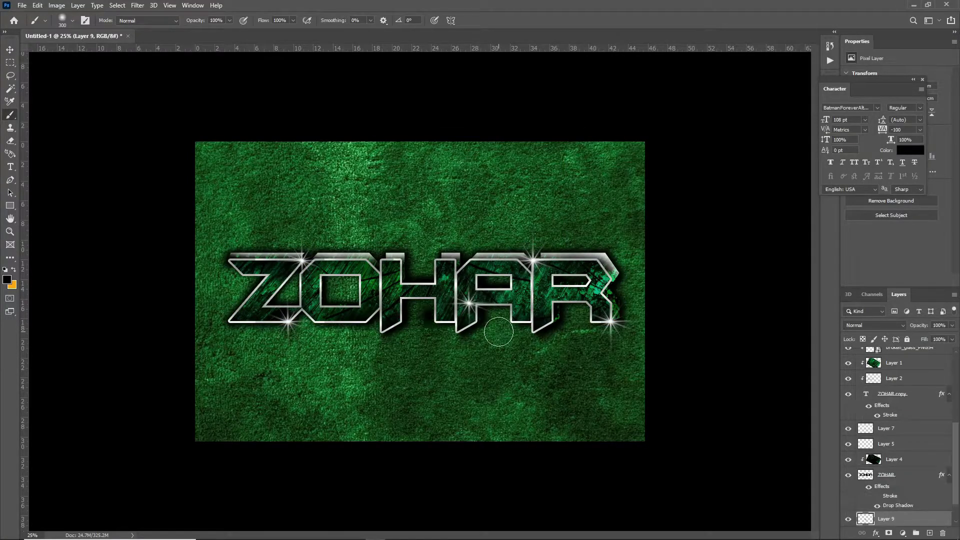
Step: Paint a soft orange glow closely around the ZOHAR lettering with a 600 px brush on the new layer beneath it
key(ctrl+bracketleft)
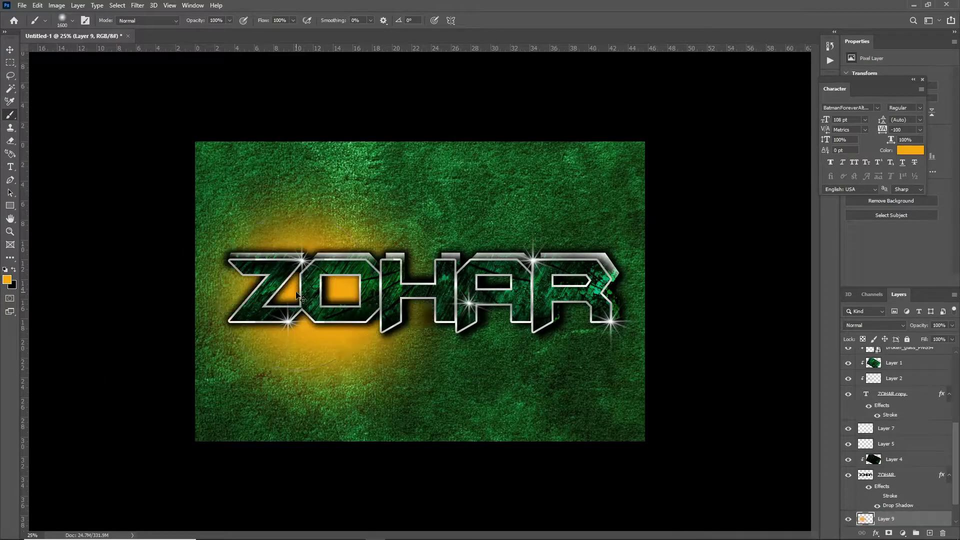
key(e)
drag(268, 289, 357, 309)
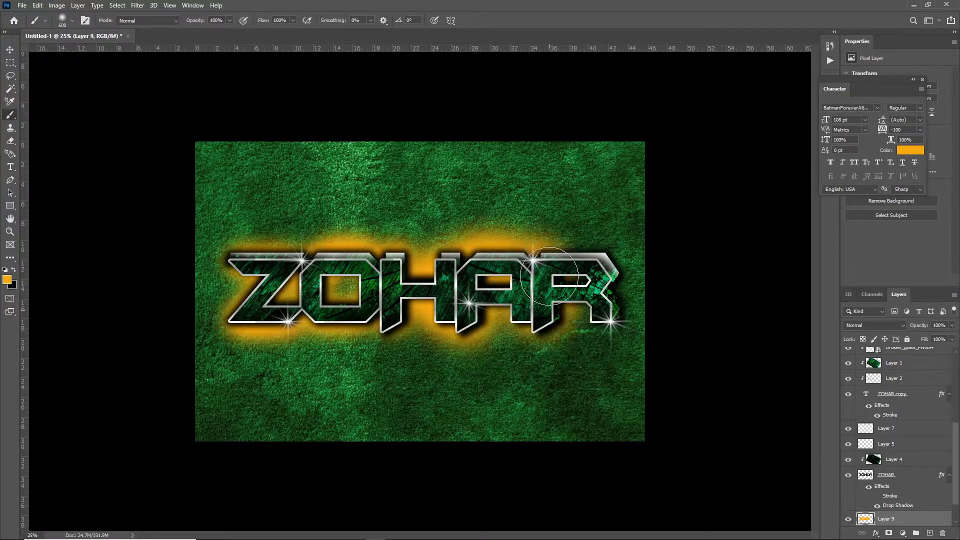
click(597, 288)
key(ctrl+z)
click(592, 290)
Step: Enlarge the soft brush to 2400 px and paint a broad orange glow behind the Z, H and R
key(bracketright)
key(bracketright)
key(bracketright)
key(bracketright)
key(bracketright)
key(bracketright)
key(bracketright)
key(bracketright)
key(bracketright)
key(bracketright)
key(bracketright)
key(bracketright)
key(bracketright)
key(bracketright)
key(bracketright)
key(bracketright)
key(bracketright)
key(bracketright)
click(253, 297)
click(407, 287)
click(582, 289)
key(ctrl+minus)
key(v)
Step: Switch to the browser, search Google Images for "pngs thunder" and browse the related lightning images
key(alt+Tab)
click(531, 232)
drag(176, 63, 28, 76)
text(pngs )
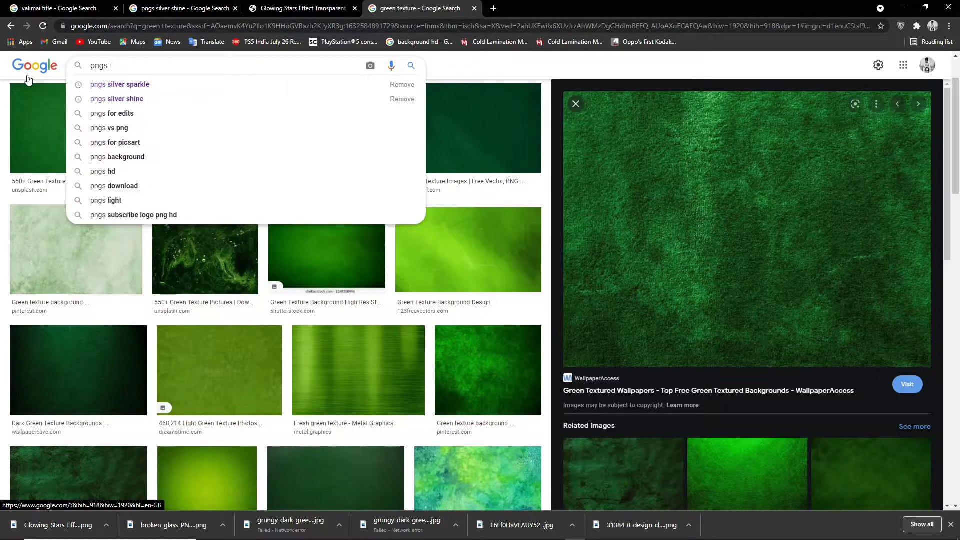
text(thunder)
key(Return)
click(124, 243)
scroll(587, 292, down, 5)
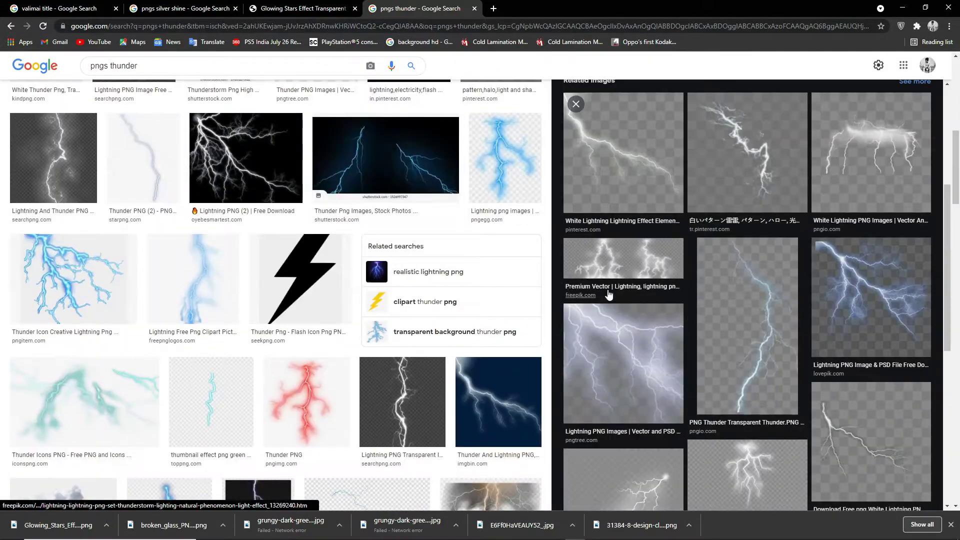
Step: Preview a transparent white lightning result and save its PNG image
scroll(587, 291, up, 4)
click(277, 328)
right_click(749, 196)
click(768, 303)
key(Return)
Step: Place the downloaded lightning PNG in the Photoshop document beneath the ZOHAR lettering, above the orange glow
key(alt+Tab)
drag(156, 481, 404, 220)
key(alt+Tab)
key(Tab)
key(alt+Tab)
key(alt+Tab)
key(Tab)
click(403, 220)
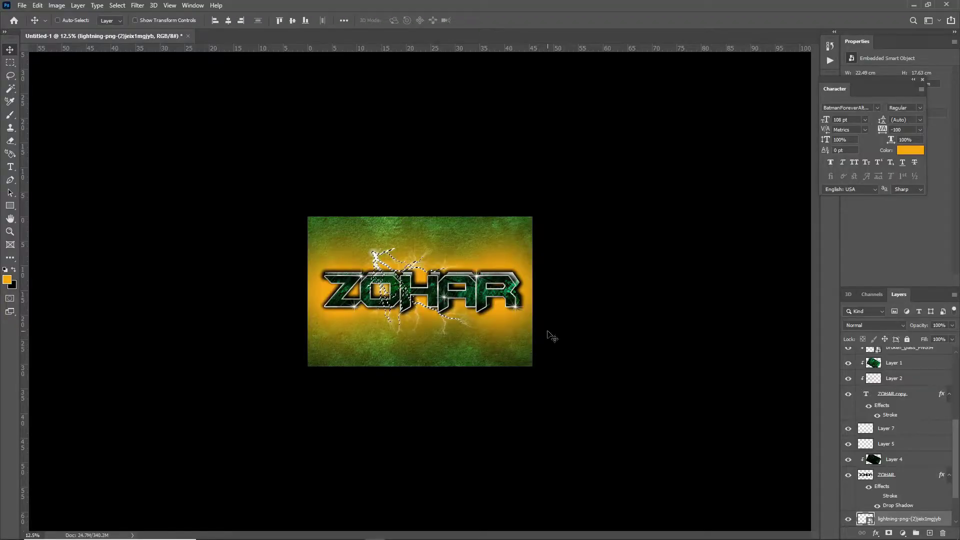
Step: Rasterize the lightning, tint it on a new layer with a changed blend mode and merge the two layers
key(ctrl+plus)
key(alt+Tab)
click(723, 224)
key(alt+Tab)
scroll(884, 501, down, 2)
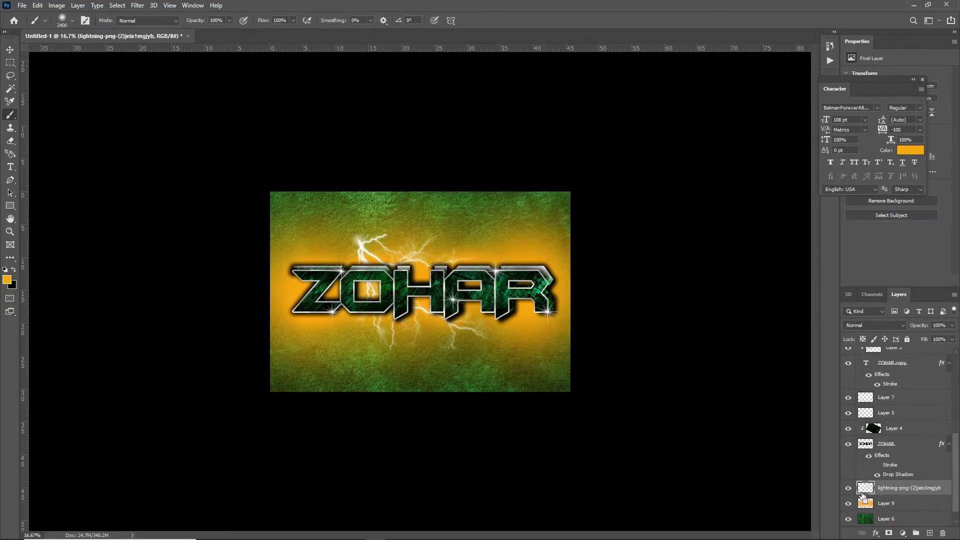
key(ctrl+plus)
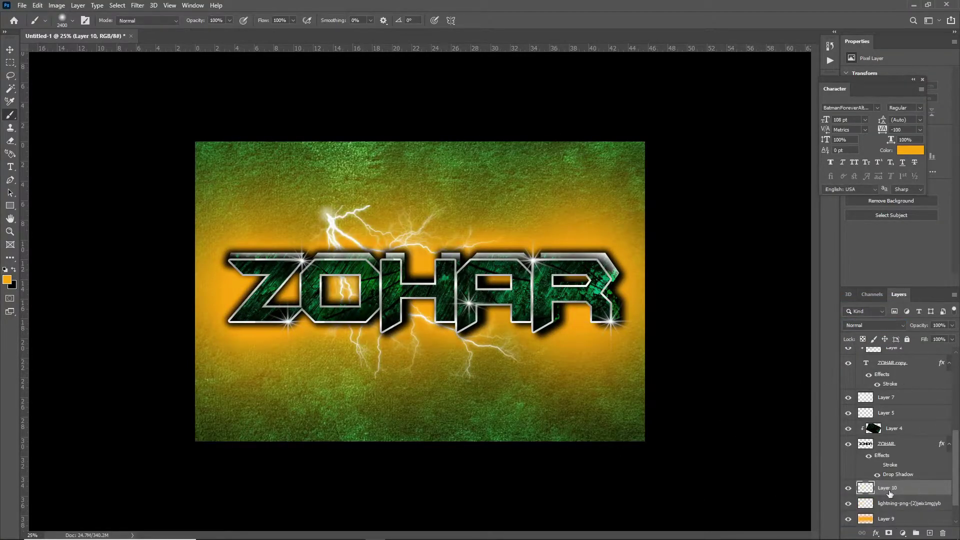
click(875, 325)
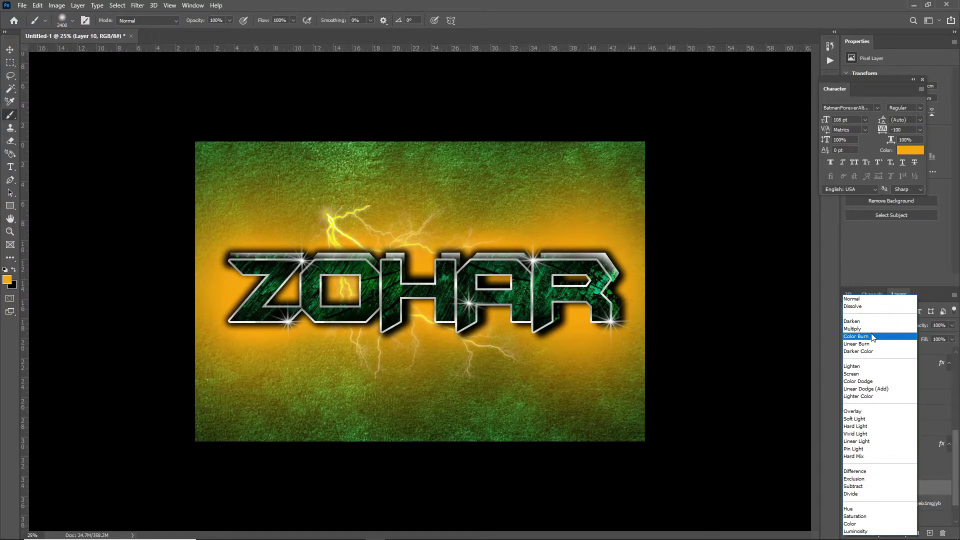
click(872, 336)
key(Delete)
key(ctrl+e)
Step: Reposition the lightning above the lettering and flip it with Free Transform, using the Valimai title as reference
drag(378, 244, 433, 231)
key(alt+Tab)
key(alt+Tab)
key(ctrl+t)
right_click(529, 229)
click(560, 398)
key(Return)
Step: Move the bolt above the A and R and erase its unwanted branches with a large soft eraser
drag(577, 393, 593, 334)
key(alt+Tab)
key(alt+Tab)
key(e)
click(453, 142)
drag(646, 181, 603, 225)
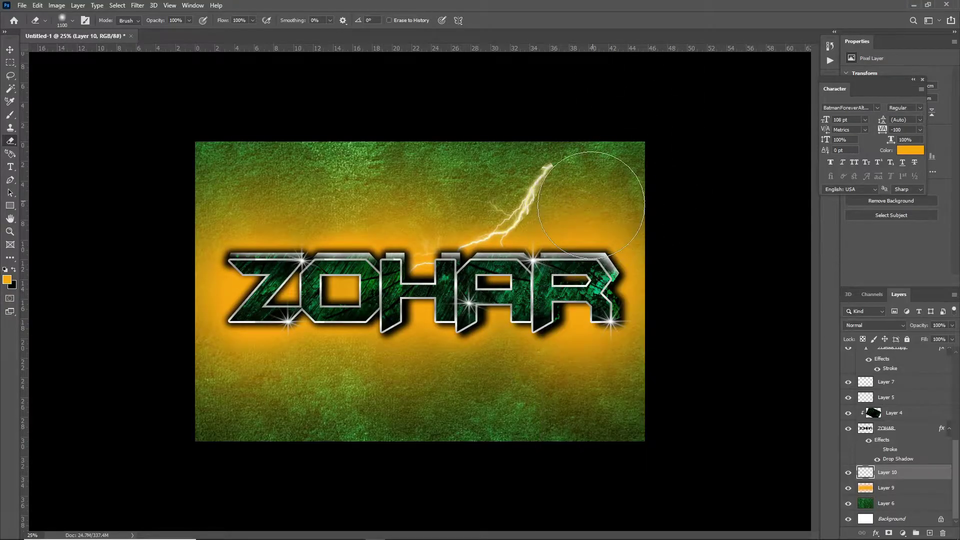
key(v)
Step: Return to the browser and search Google Images for "pngs yellow thunder"
key(alt+Tab)
key(alt+Tab)
key(alt+Tab)
click(699, 220)
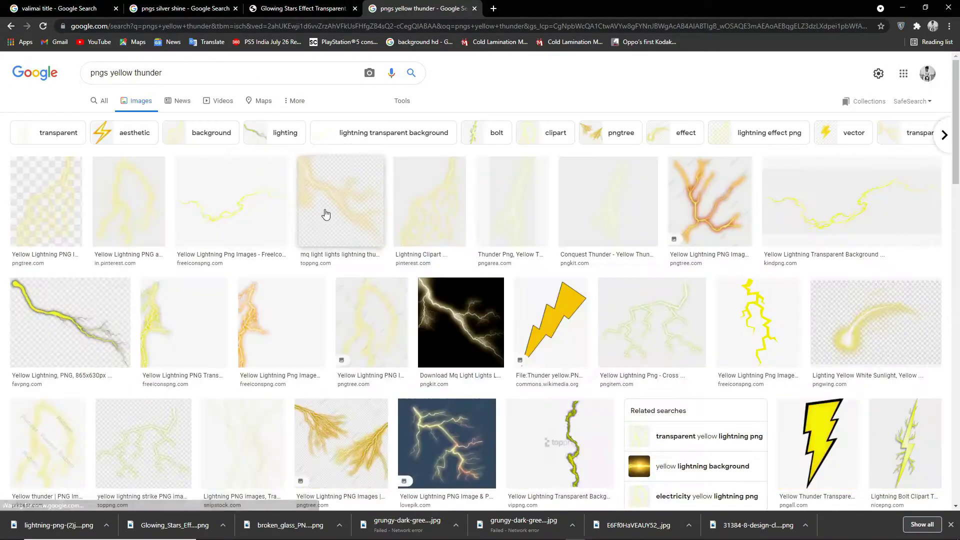
Step: Save the pale yellow lightning PNG and place it behind the lettering, running from the canvas's upper-left corner to the Z
click(458, 340)
right_click(734, 307)
click(763, 416)
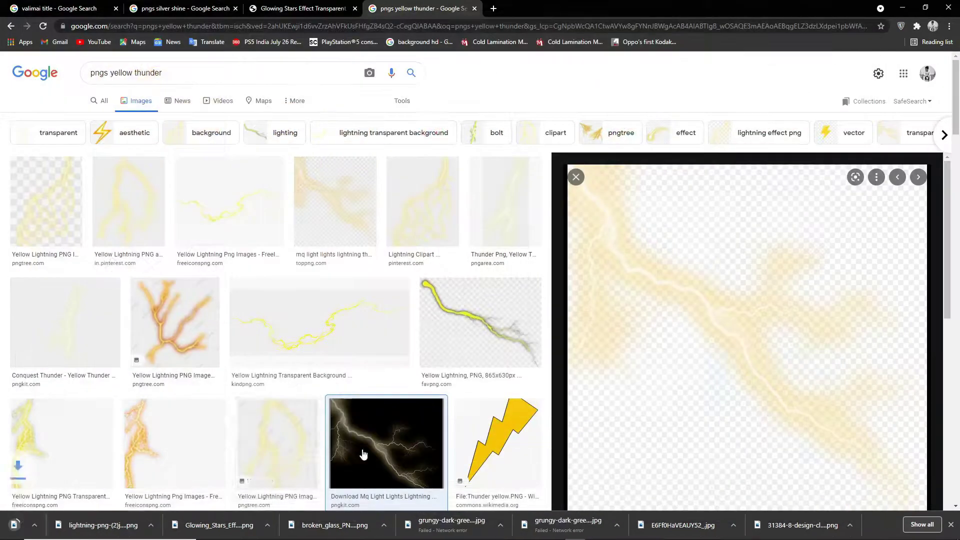
click(148, 496)
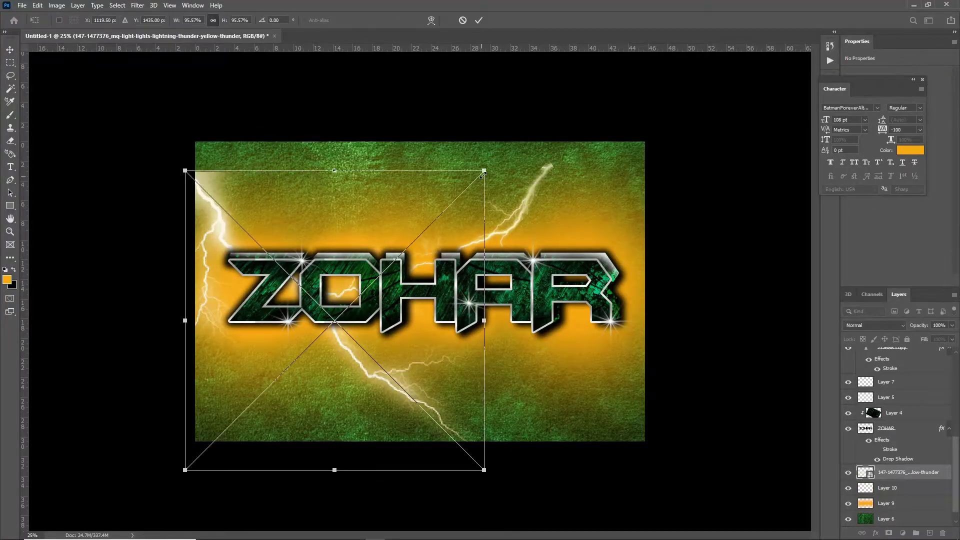
key(Return)
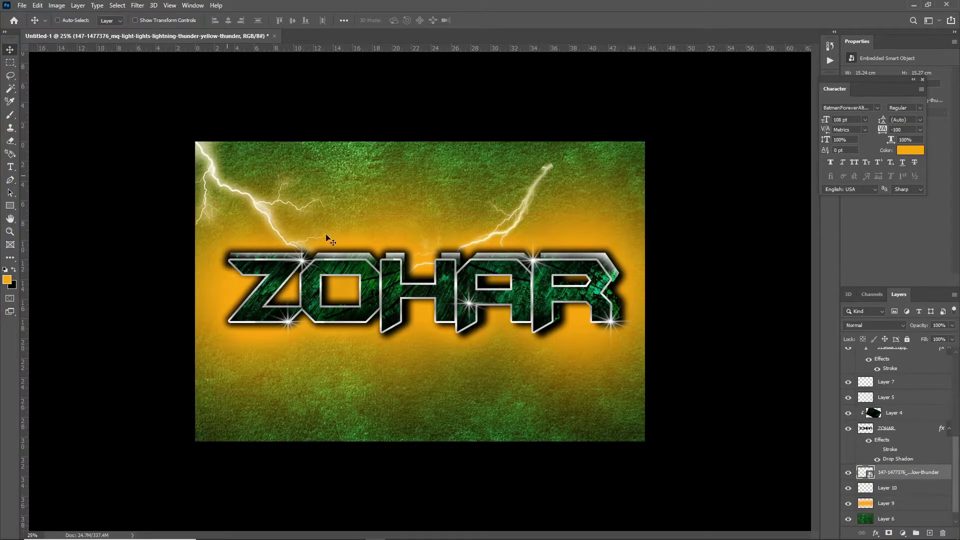
Step: Find the Yellow Thunder Lighting Effect image in the search results and open its CityPNG page in a new tab
key(alt+Tab)
key(Escape)
click(210, 307)
click(751, 226)
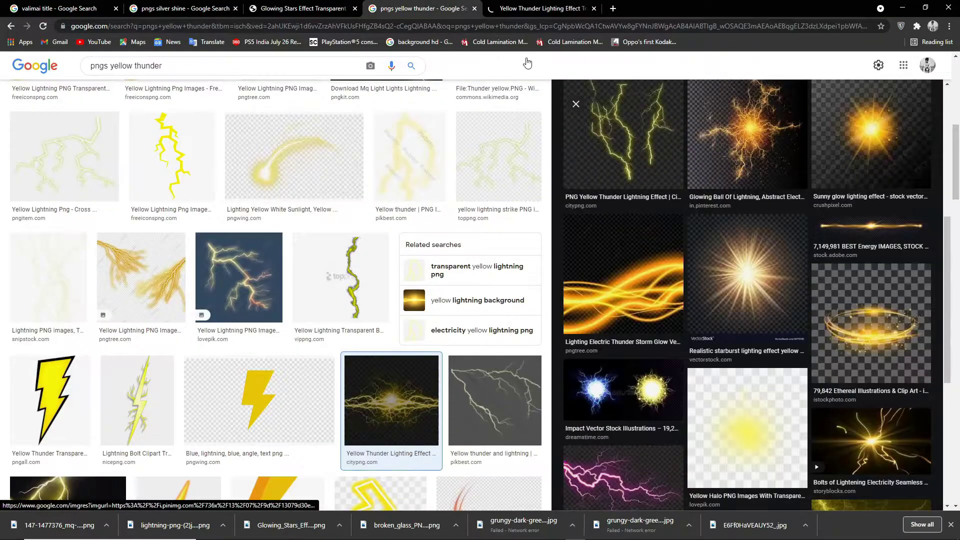
key(ctrl+Tab)
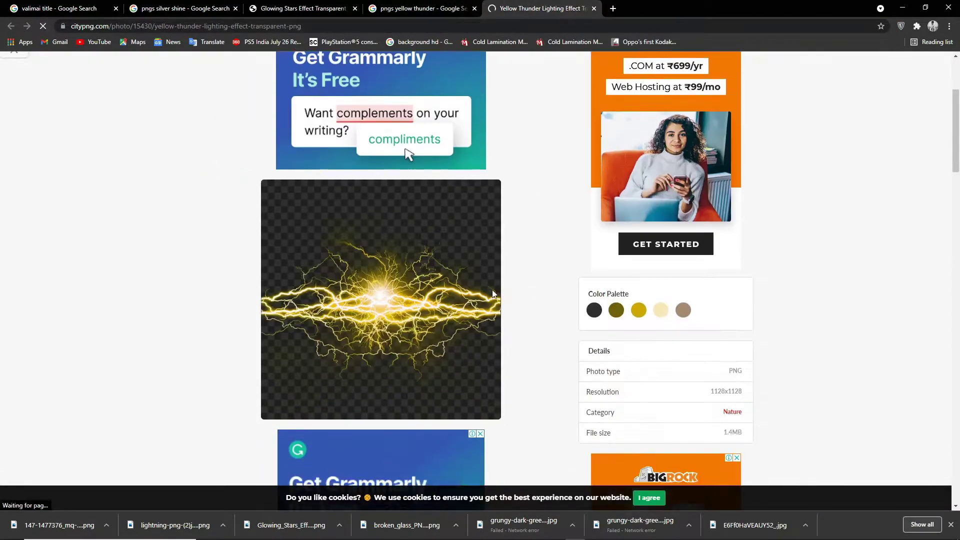
Step: Download the Yellow Thunder Lighting Effect PNG from CityPNG and browse the image results for more lightning meanwhile
scroll(523, 281, down, 4)
scroll(449, 300, down, 15)
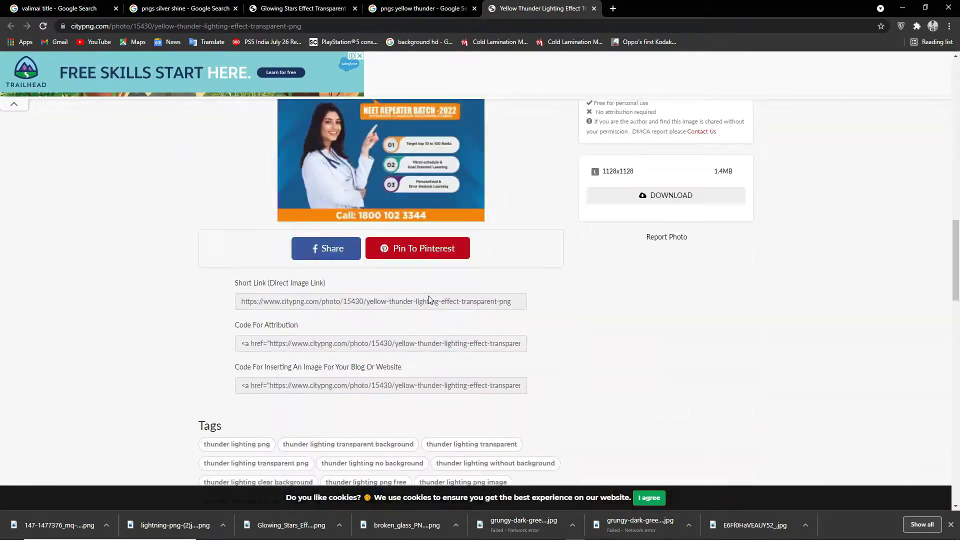
scroll(428, 295, up, 20)
scroll(428, 299, down, 10)
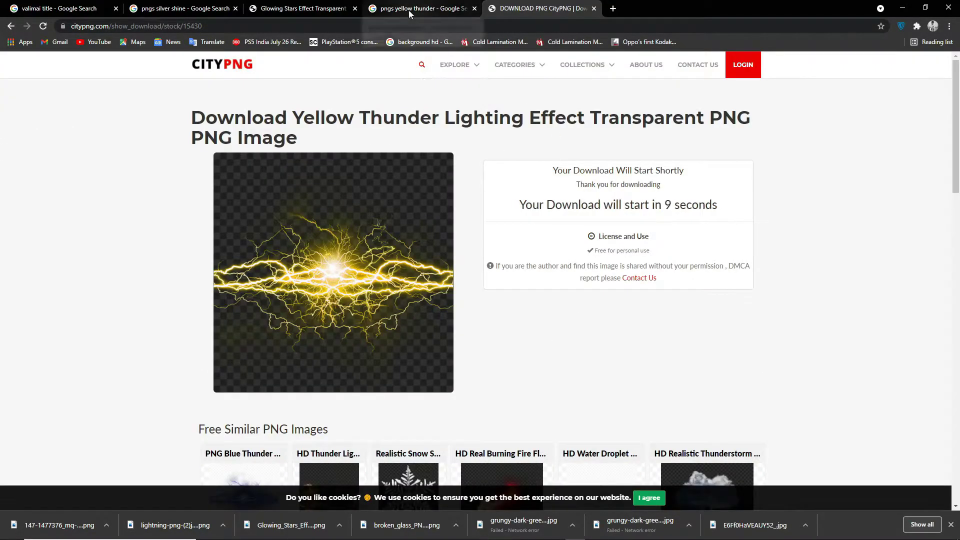
click(409, 10)
scroll(259, 270, down, 4)
click(464, 259)
scroll(464, 259, up, 4)
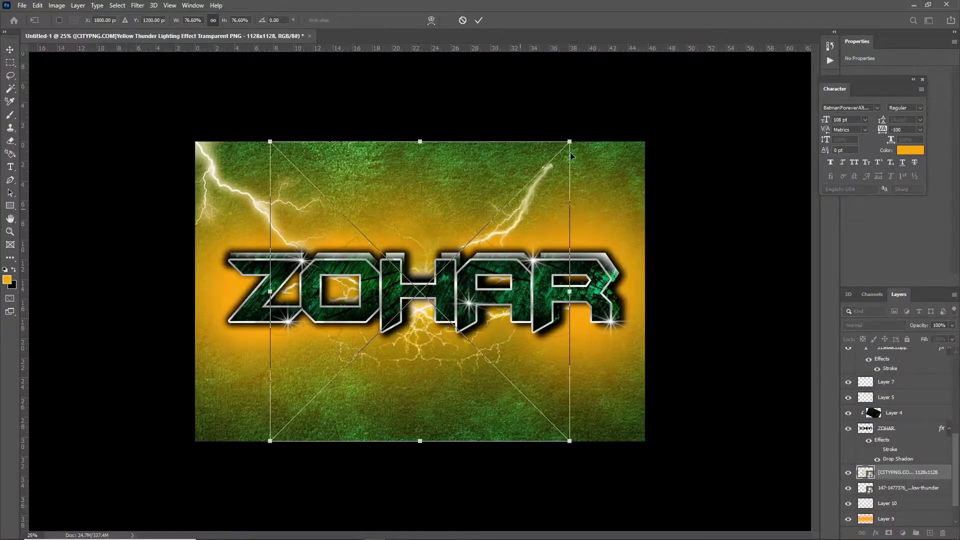
Step: Place the CityPNG lightning across the canvas behind ZOHAR, set its blend mode to Hard Light and compare with the reference
key(Return)
key(ctrl+minus)
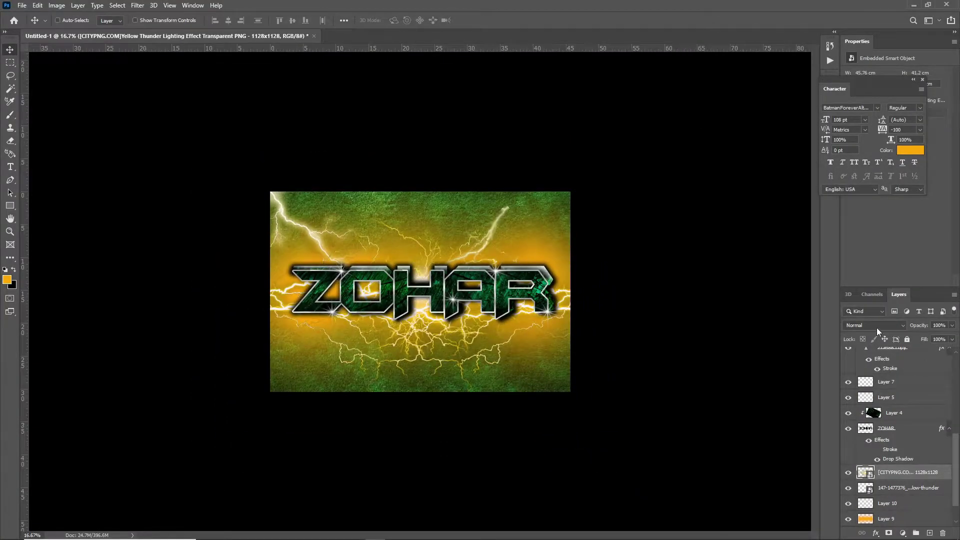
click(877, 326)
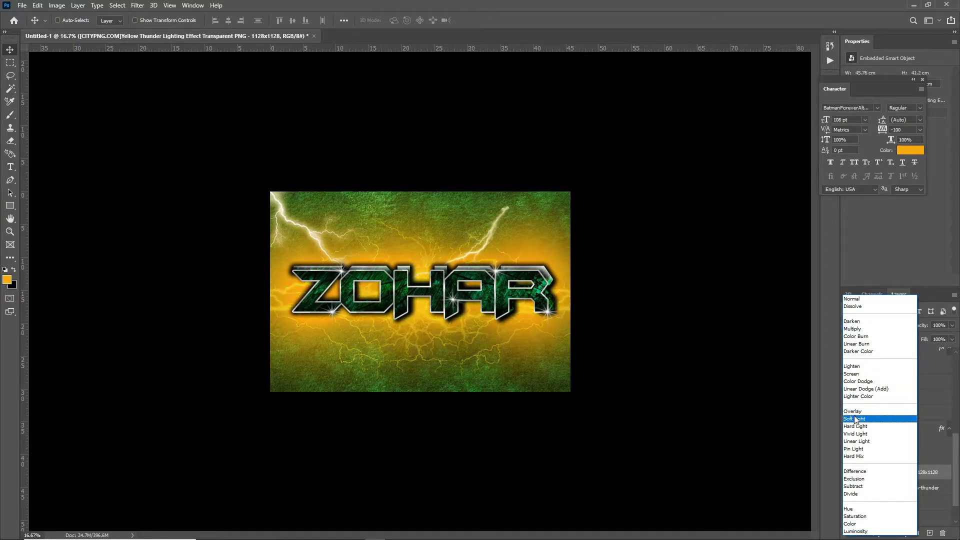
click(858, 396)
click(876, 326)
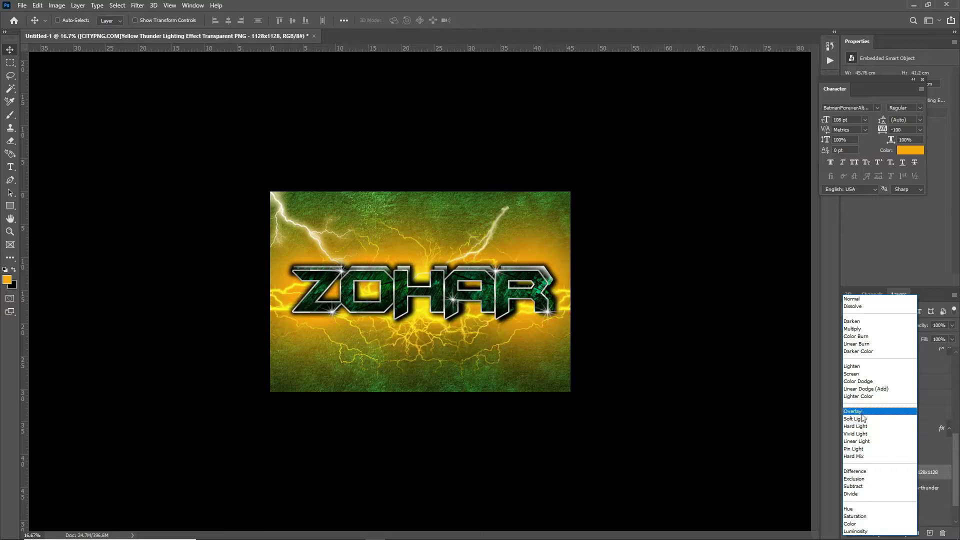
click(862, 425)
key(alt+Tab)
key(Escape)
key(ctrl+plus)
key(alt+Tab)
key(alt+Tab)
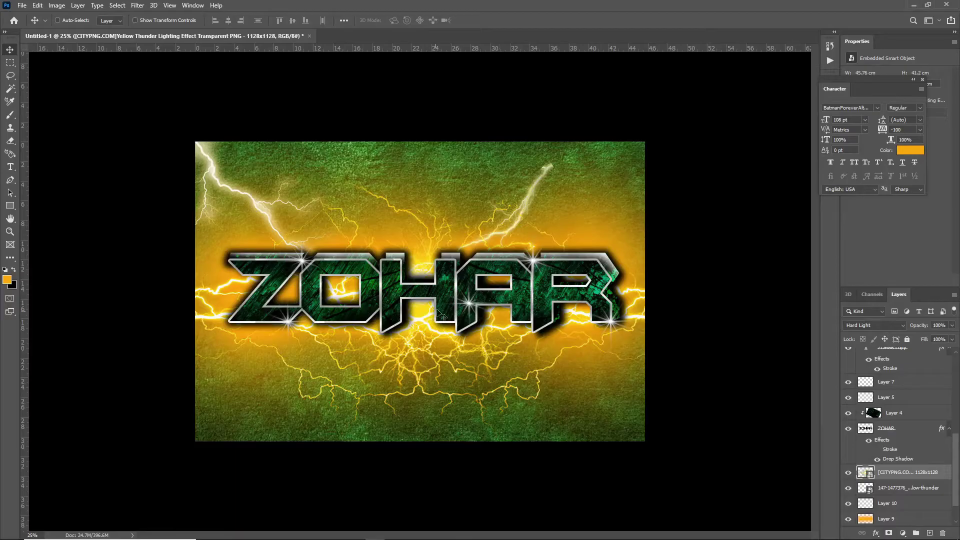
Step: Move Layer 11 beneath the lightning layers and brush black shading onto the lettering's 3D depth on Layer 7
key(Return)
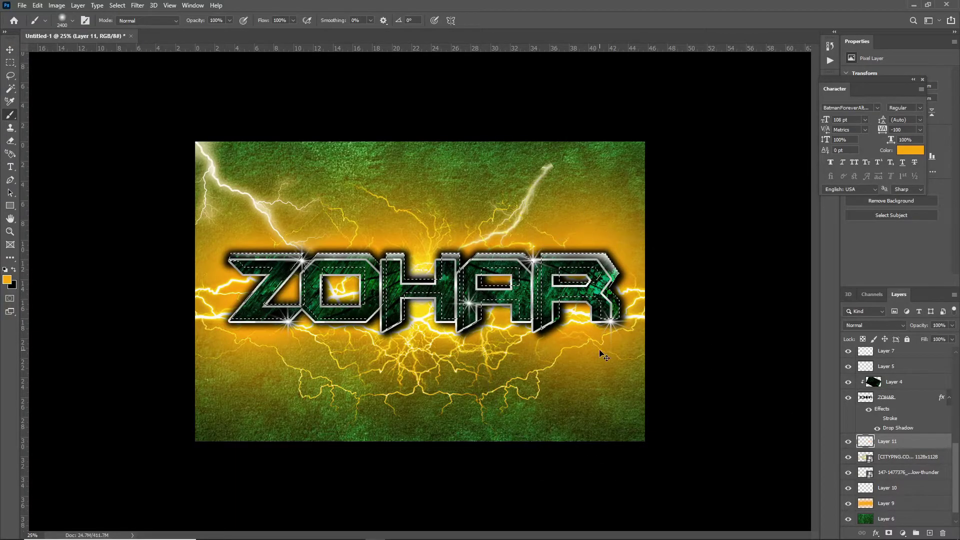
key(v)
scroll(864, 373, up, 1)
click(864, 355)
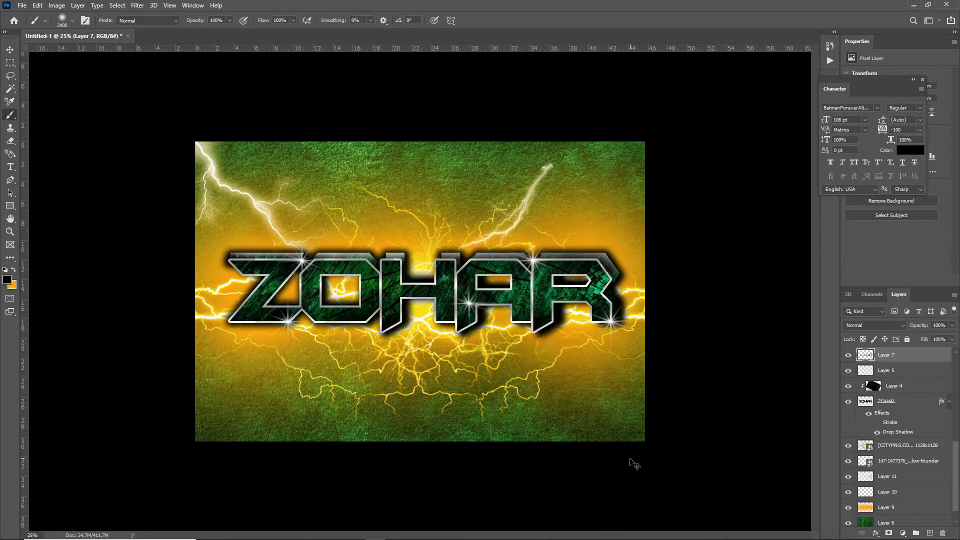
key(v)
key(ctrl+minus)
key(ctrl+plus)
Step: Try to erase the lower branches of the CityPNG lightning with a 250 px soft eraser
click(450, 364)
key(e)
click(365, 407)
key(Return)
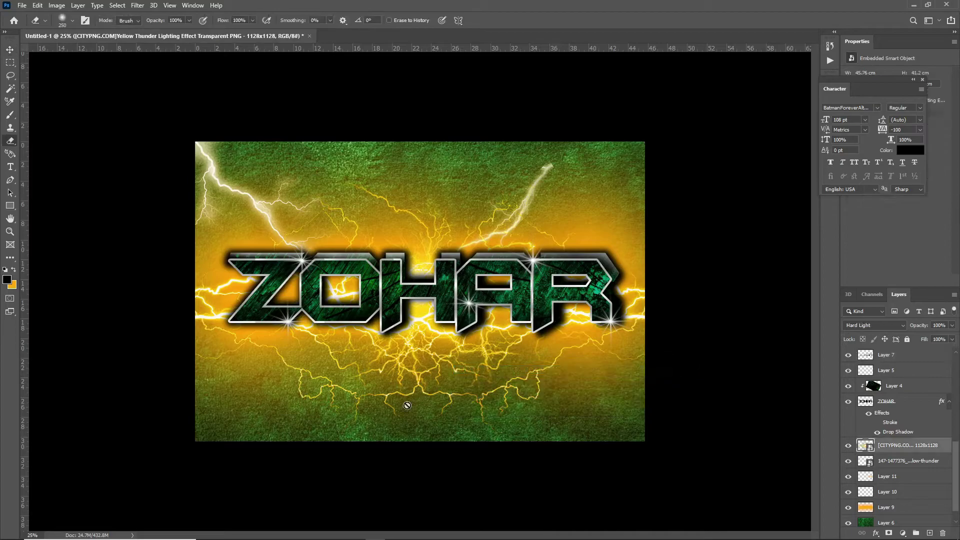
Step: Check the Valimai reference image, search Google Images for "pngs yellow saparkle" and preview the scattered yellow particle results
key(alt+Tab)
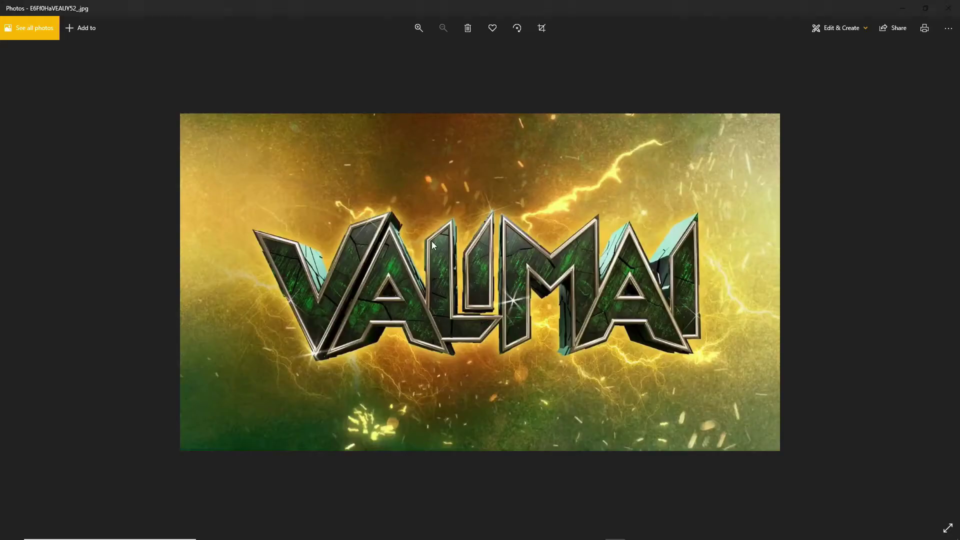
key(alt+Tab)
key(Tab)
key(Tab)
text(aparkle)
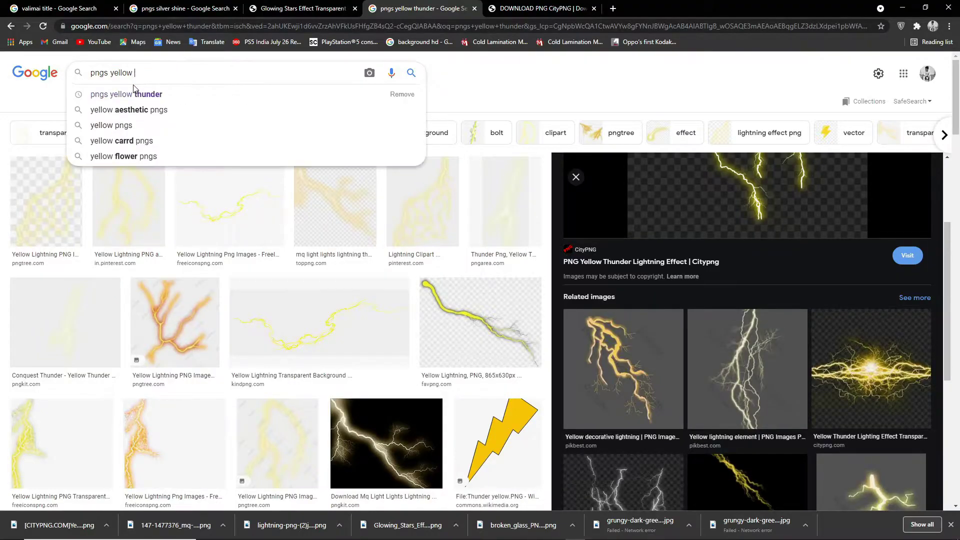
key(Return)
scroll(461, 298, down, 2)
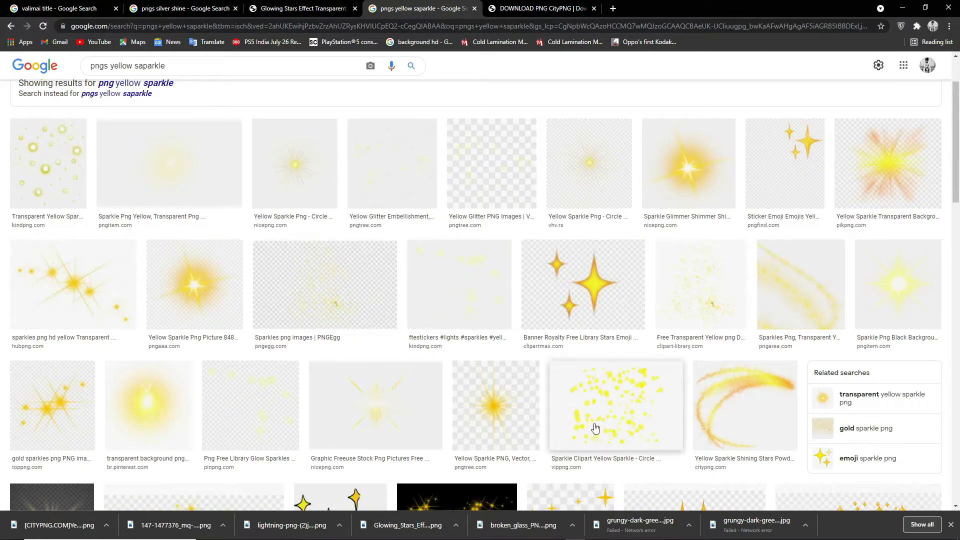
click(595, 426)
scroll(638, 310, down, 4)
click(639, 310)
scroll(340, 285, down, 5)
scroll(341, 285, up, 11)
Step: Search Google Images for "pngs fire spartk"
click(190, 74)
key(BackSpace)
key(BackSpace)
key(BackSpace)
key(BackSpace)
key(BackSpace)
key(BackSpace)
key(BackSpace)
key(BackSpace)
key(BackSpace)
key(BackSpace)
key(BackSpace)
key(BackSpace)
key(BackSpace)
key(BackSpace)
key(BackSpace)
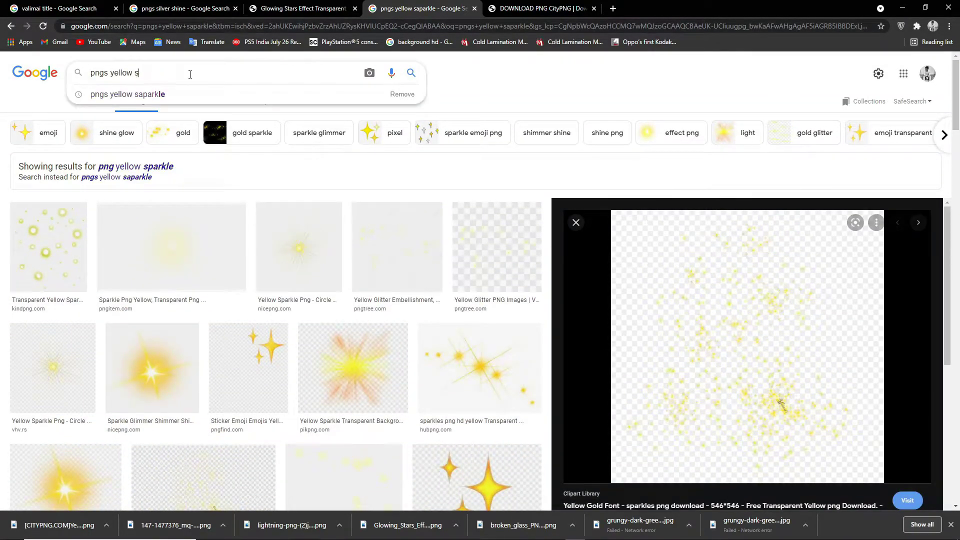
text(fire spartk)
key(Return)
Step: Preview several fire spark images and try to download the Fire Welding Sparks PNG
click(298, 130)
click(326, 246)
scroll(370, 349, down, 2)
scroll(368, 346, down, 3)
click(380, 350)
scroll(357, 292, up, 7)
click(80, 235)
right_click(661, 294)
click(687, 395)
Step: Try the yellow "Explosion Fire Spark Effects" image as a new Photoshop layer over ZOHAR and preview darkening blend modes such as Color Burn
scroll(688, 404, down, 3)
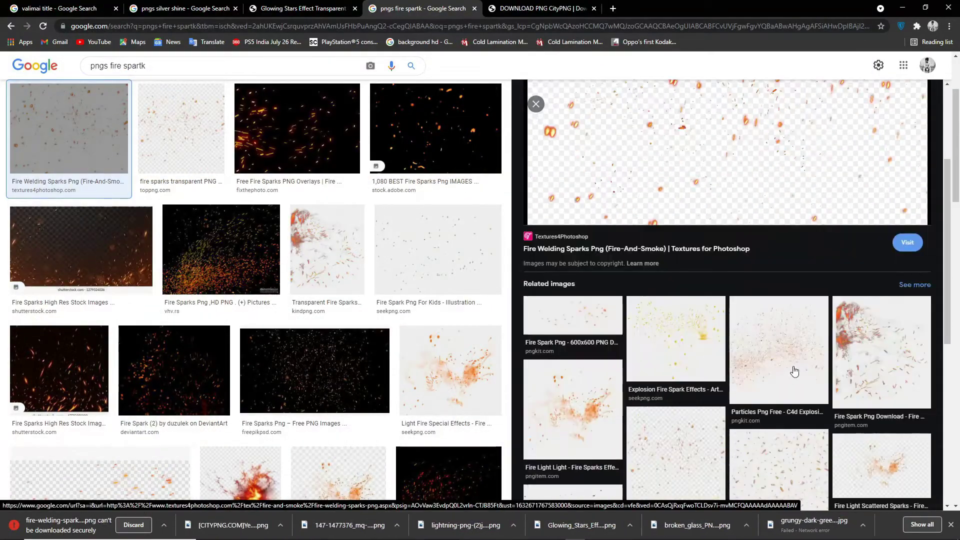
click(690, 357)
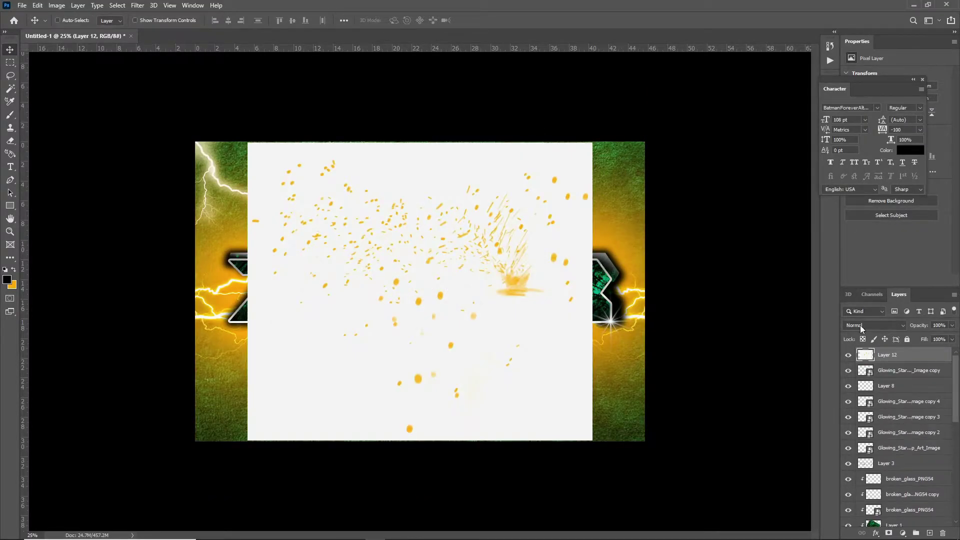
click(864, 324)
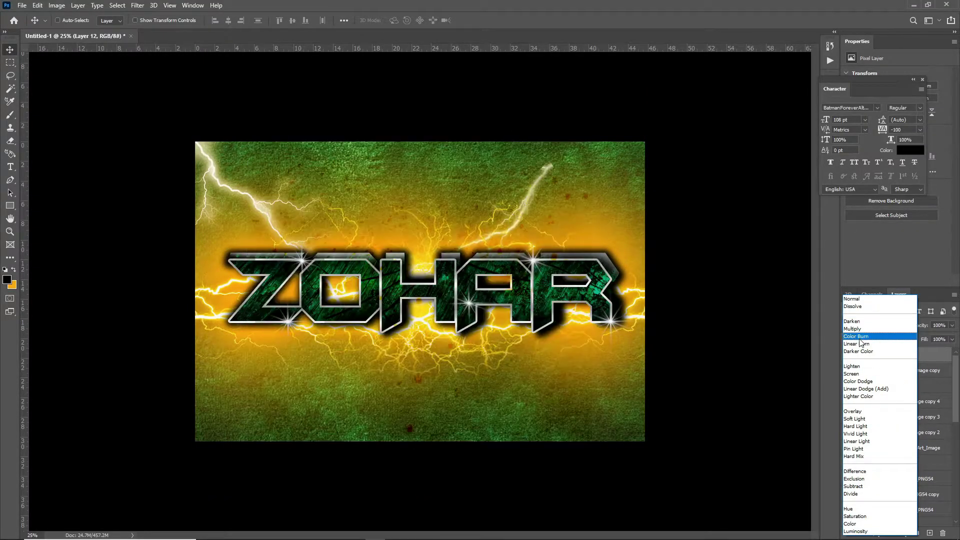
key(Escape)
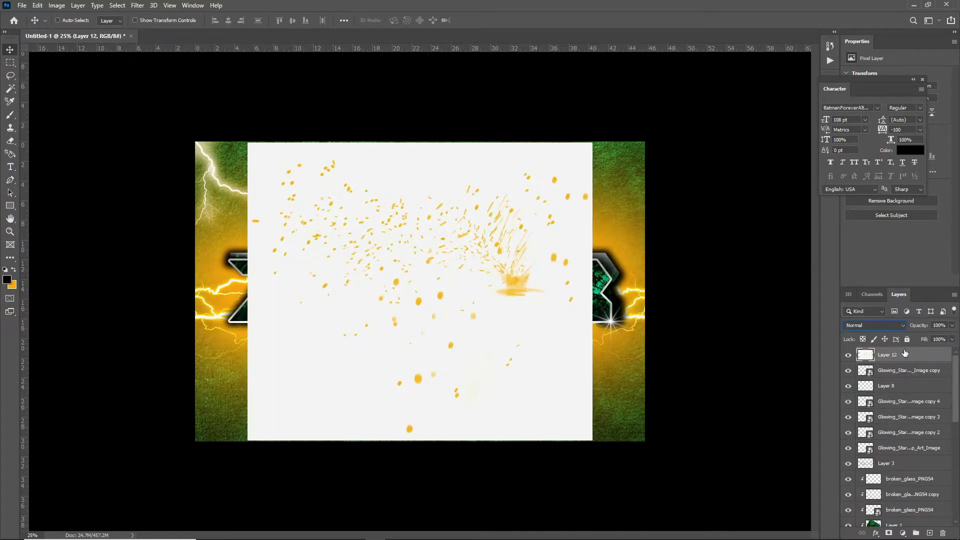
Step: Check the ZOHAR copy layer's blending options without changing them and look through the open reference windows
key(alt+Tab)
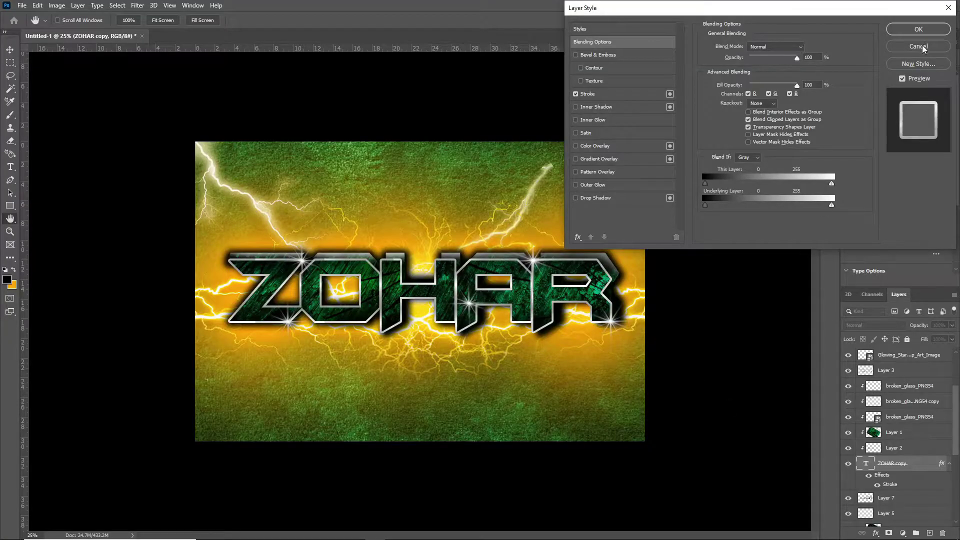
click(918, 46)
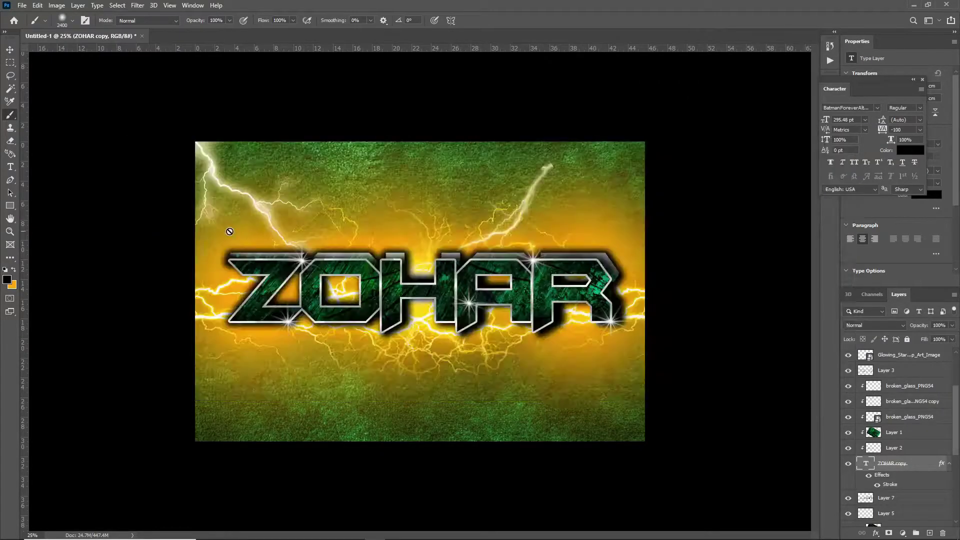
key(alt+Tab)
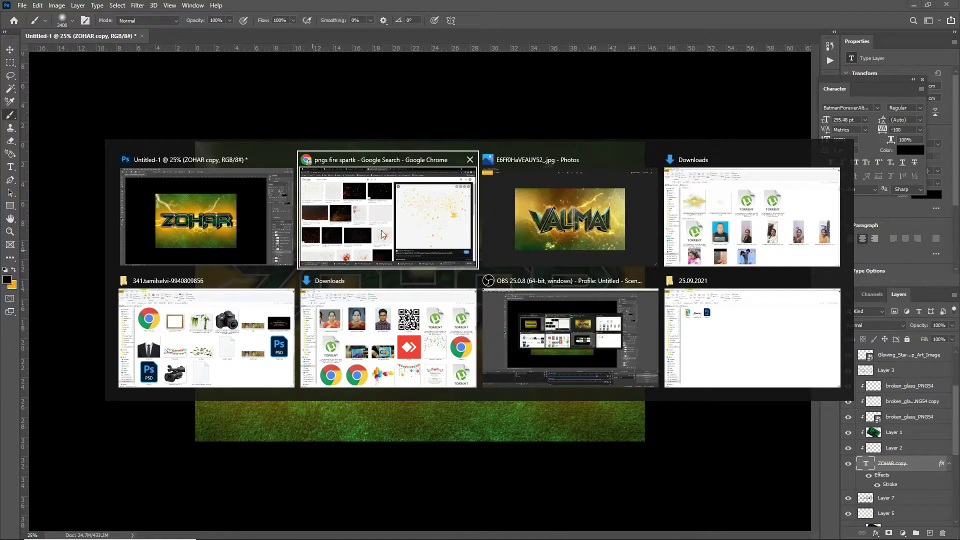
key(alt+Tab)
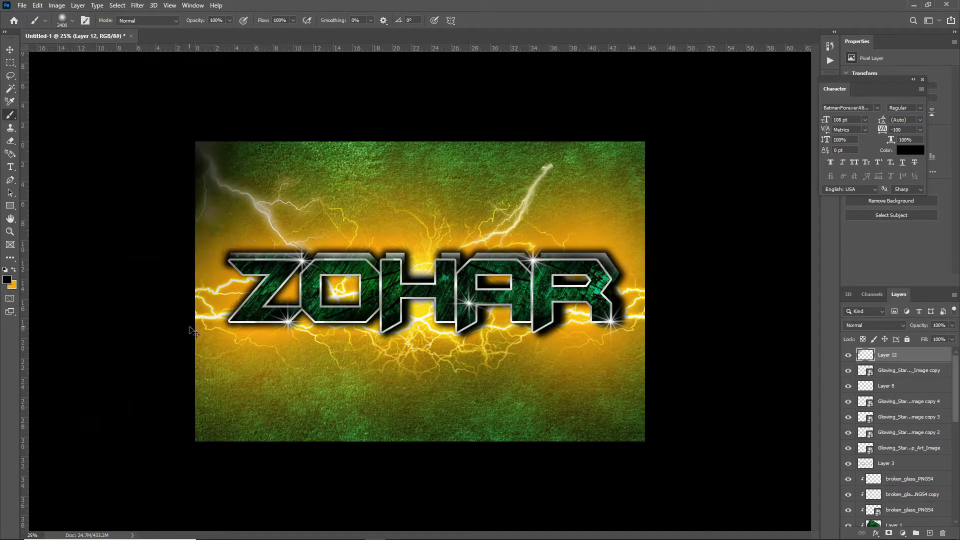
Step: Brush soft yellow glows into the canvas's upper-left and lower-right corners on Layer 12 and move that layer beneath the CityPNG lightning
key(x)
click(7, 280)
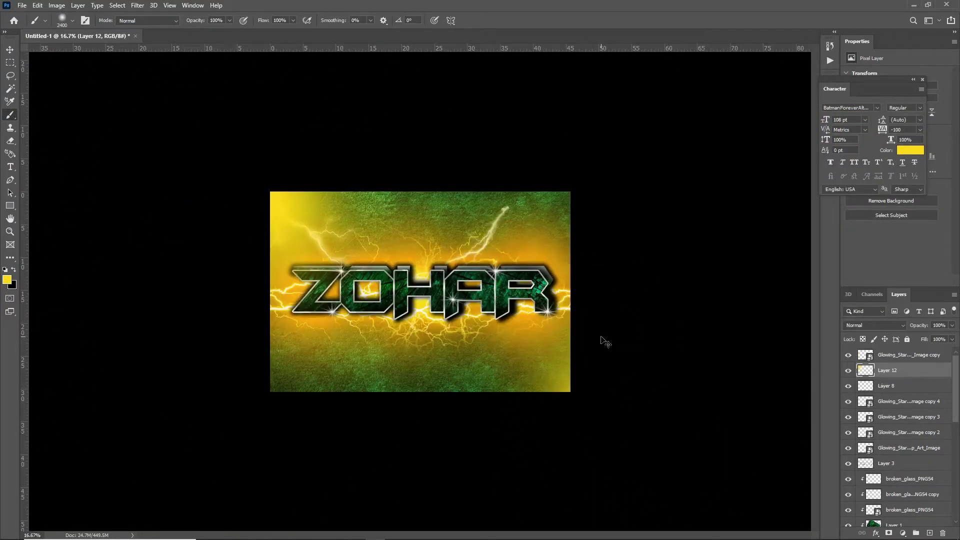
key(ctrl+[)
key(ctrl+[)
key(ctrl+[)
key(ctrl+[)
key(ctrl+[)
key(ctrl+[)
key(ctrl+[)
key(ctrl+[)
key(ctrl+[)
key(ctrl+[)
key(ctrl+[)
key(ctrl+[)
key(ctrl+[)
key(ctrl+[)
key(ctrl+[)
key(ctrl+[)
key(ctrl+[)
key(alt+Tab)
key(alt+Tab)
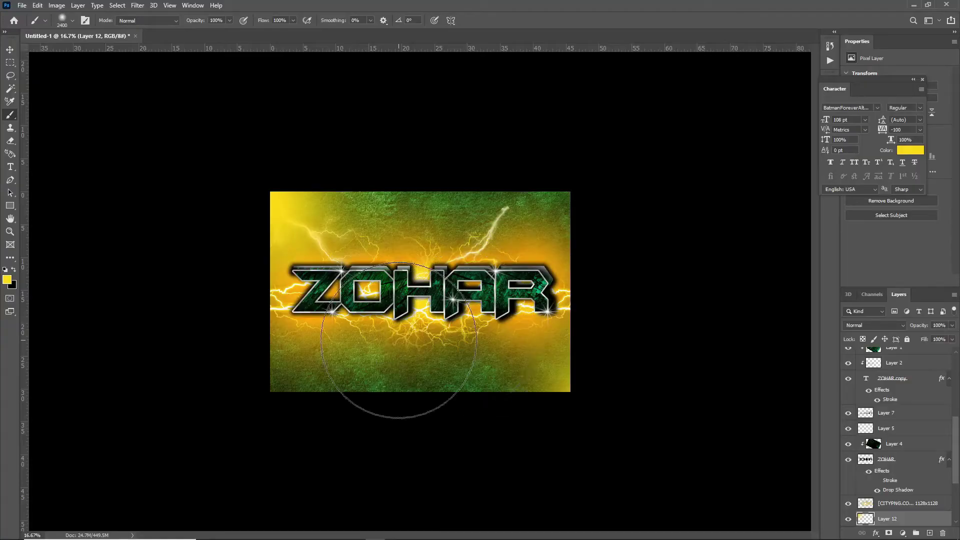
Step: Browse the fire spark results in Chrome, copy an orange spark image on a black background and paste it into the ZOHAR document
key(alt+Tab)
click(80, 372)
scroll(300, 249, up, 2)
click(320, 209)
click(395, 229)
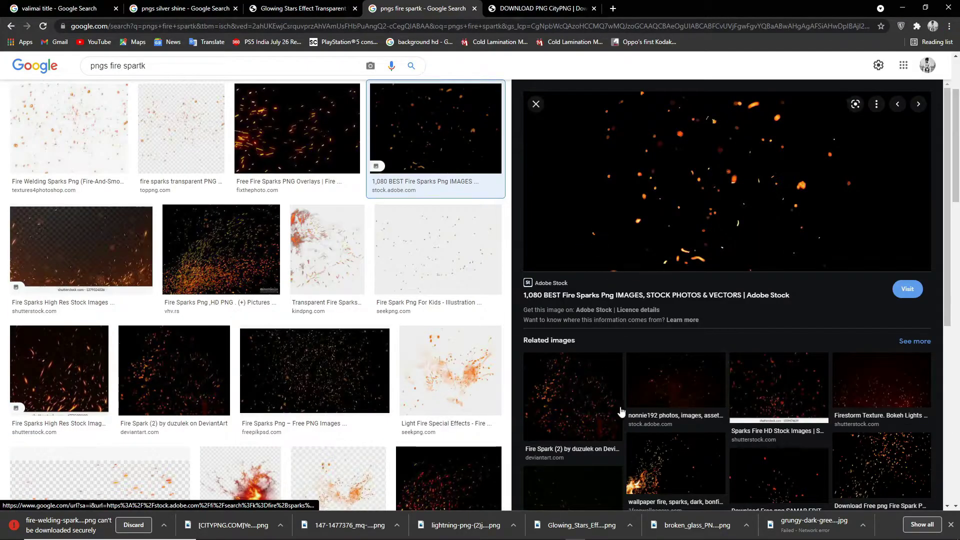
click(675, 462)
click(696, 462)
right_click(753, 218)
click(785, 329)
key(alt+Tab)
key(ctrl+v)
Step: Bring the pasted spark layer to the top of the stack and set its blend mode to Lighten
key(ctrl+shift+[)
key(ctrl+shift+])
click(863, 326)
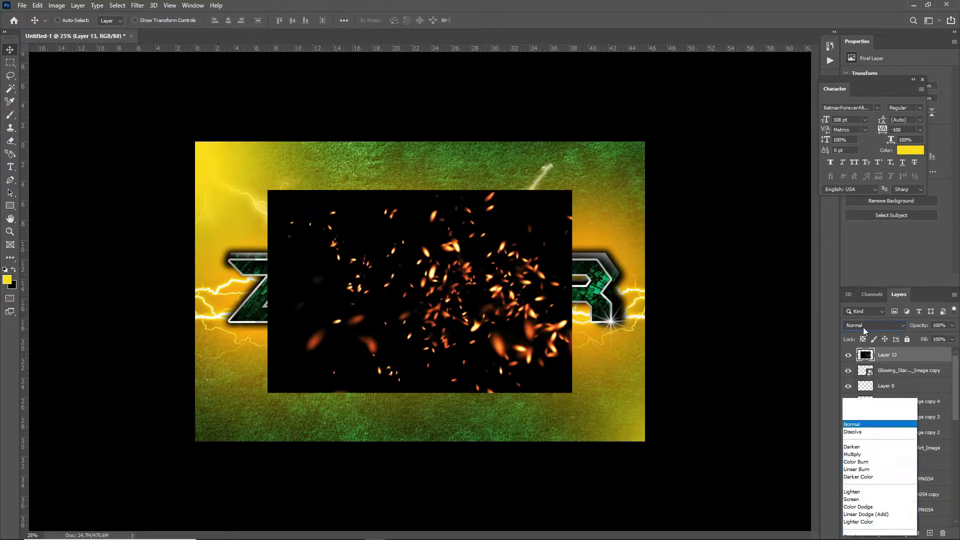
click(865, 368)
Step: Flip the spark layer horizontally and position it over the canvas's lower-left area beneath the lettering
drag(520, 323, 293, 427)
key(ctrl+t)
right_click(251, 355)
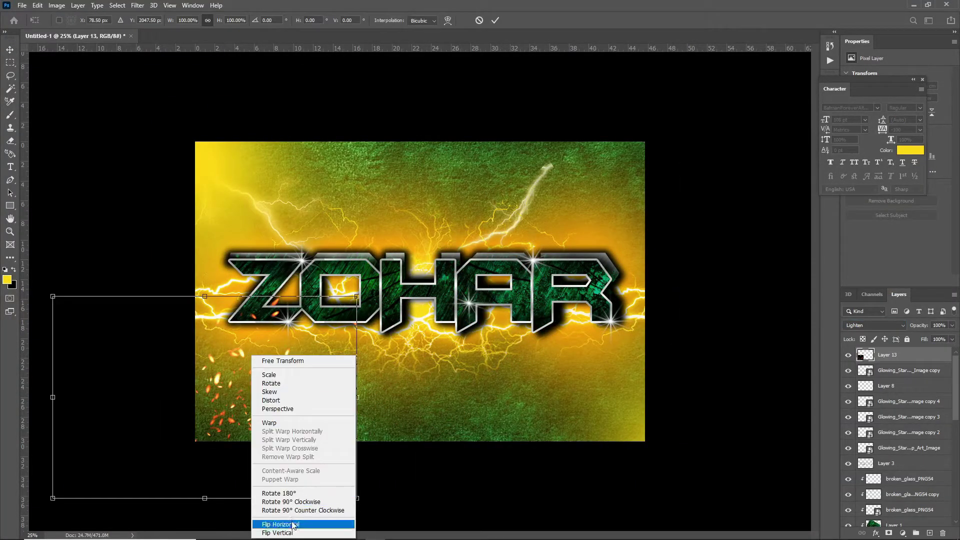
click(283, 522)
key(Return)
drag(257, 399, 339, 402)
drag(427, 412, 418, 404)
Step: Compare the artwork and its new sparks with the Valimai reference image
key(alt+Tab)
click(575, 185)
key(alt+Tab)
click(404, 236)
key(alt+Tab)
key(alt+Tab)
key(ctrl+plus)
scroll(889, 433, down, 4)
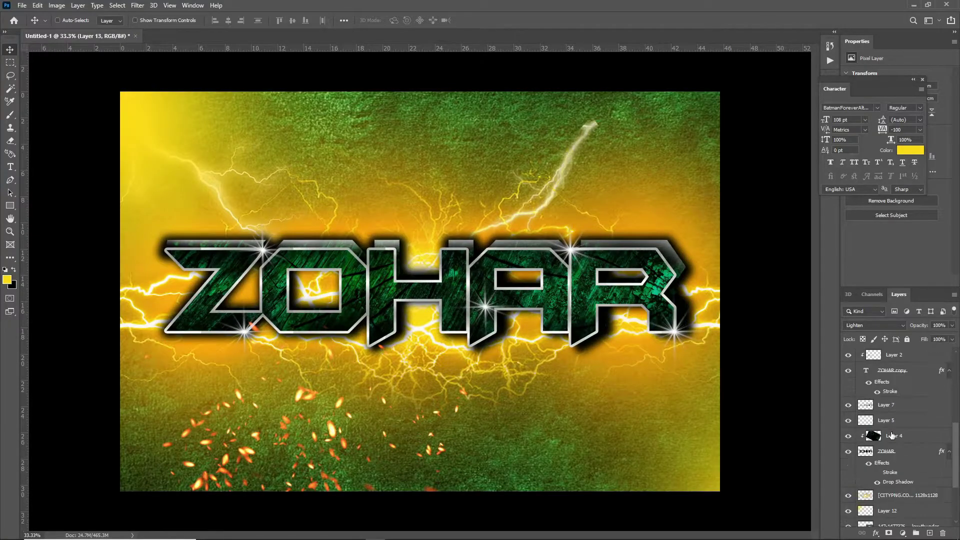
Step: Open broken_glass_PNG54.png from its folder as a separate Photoshop document and return to the ZOHAR document
key(alt+Tab)
click(250, 338)
scroll(688, 379, up, 2)
drag(315, 445, 371, 31)
key(alt+Tab)
click(114, 40)
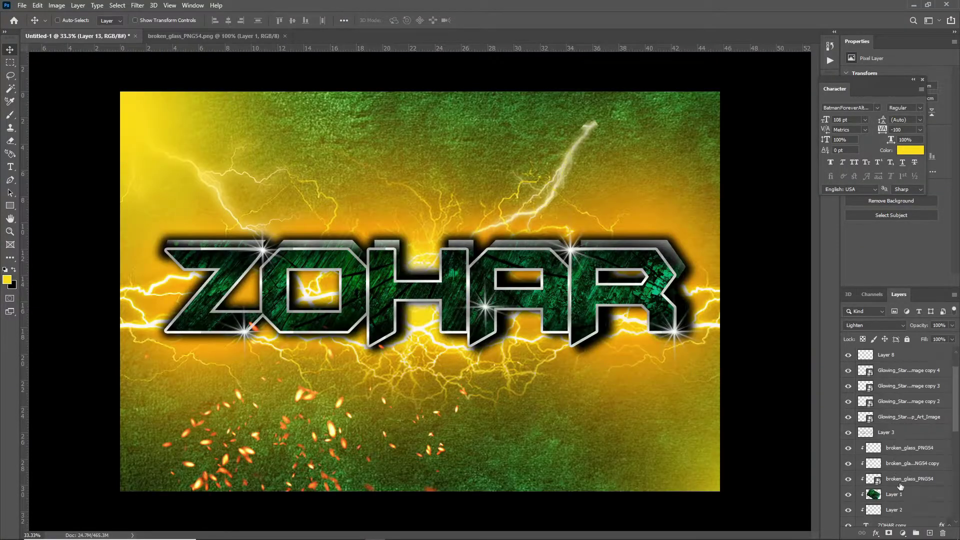
Step: Place the broken glass as a layer clipped above Layer 4 and set its blend mode to Saturation
key(Return)
click(872, 325)
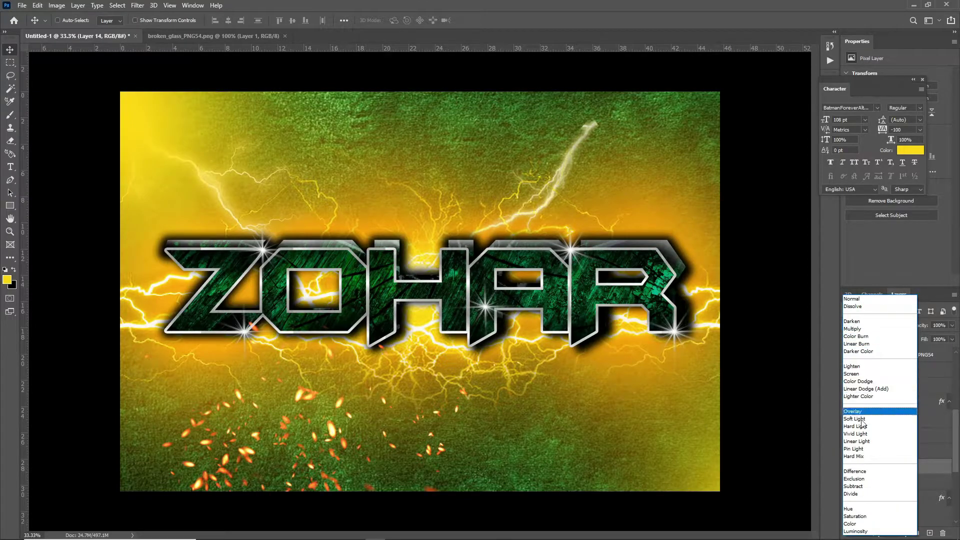
click(857, 516)
key(ctrl+minus)
key(ctrl+minus)
key(ctrl+minus)
key(ctrl+plus)
key(ctrl+plus)
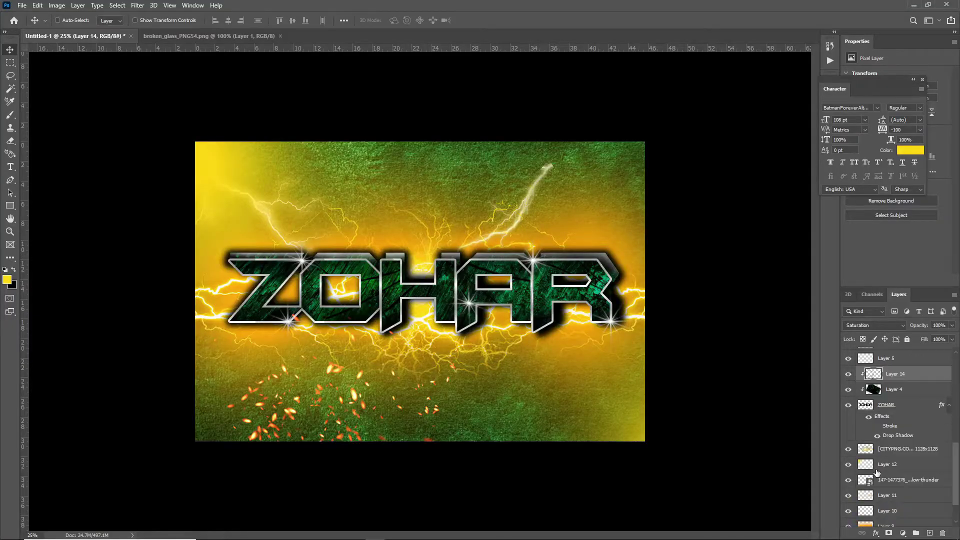
Step: Apply a Gaussian Blur with a 9.4 pixel radius to the green background texture on Layer 6
scroll(900, 435, down, 3)
click(137, 5)
click(293, 157)
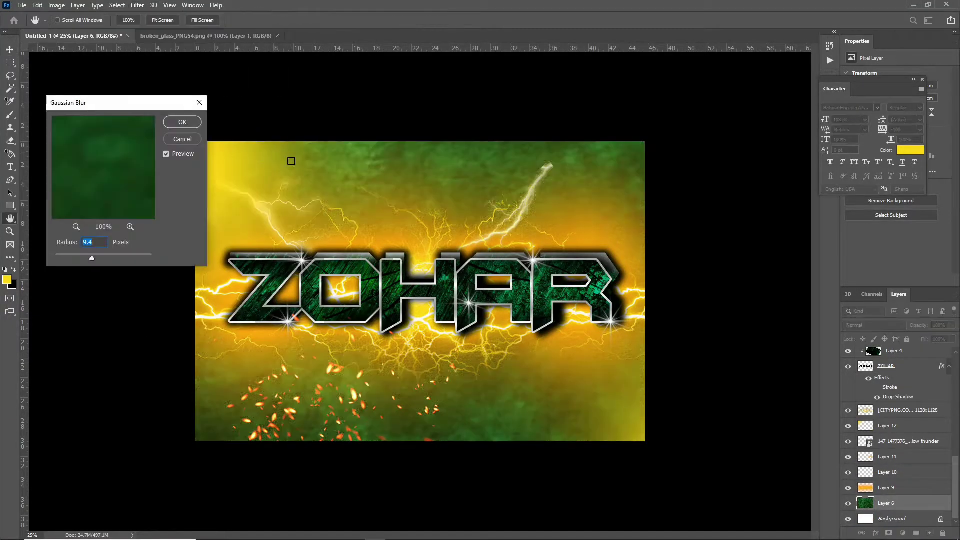
click(182, 122)
scroll(188, 124, down, 1)
Step: Save the layered document as the Photoshop file valimaiz in the 25.09.2021 folder
key(ctrl+s)
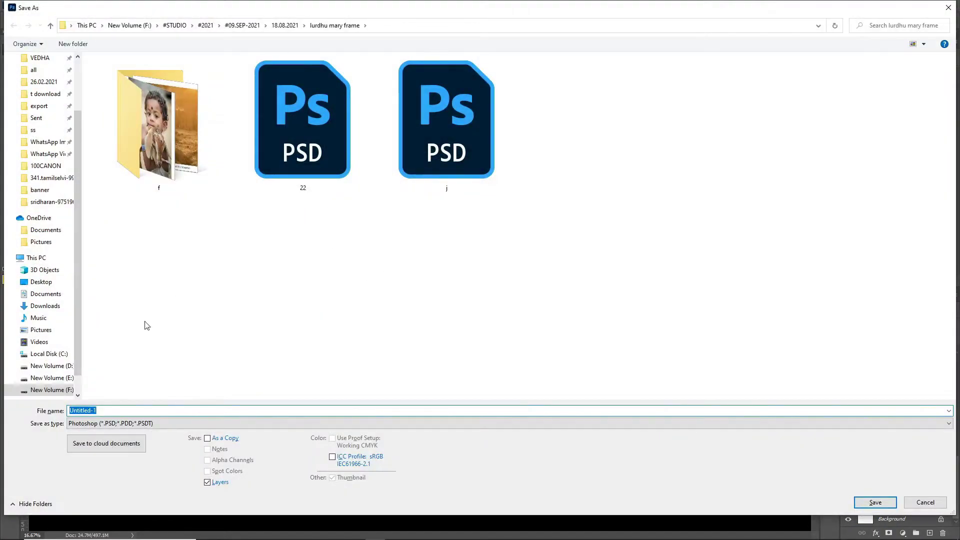
double_click(303, 130)
double_click(300, 265)
double_click(256, 350)
text(valimaiz)
click(874, 502)
click(591, 161)
Step: Save a JPEG version of the artwork as valimaiz and open valimaiz.jpg in Photoshop
key(ctrl+shift+s)
click(453, 423)
click(452, 251)
key(alt+Tab)
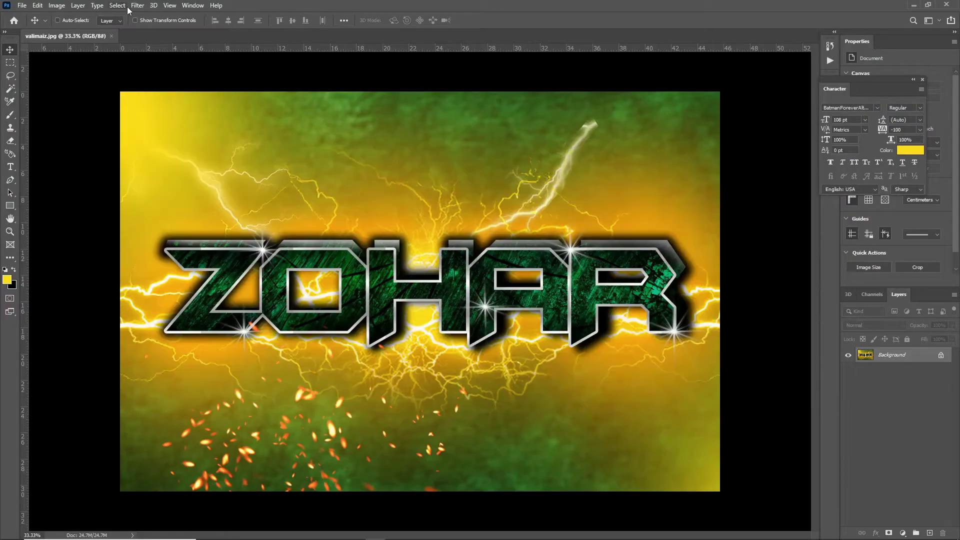
click(137, 5)
click(190, 65)
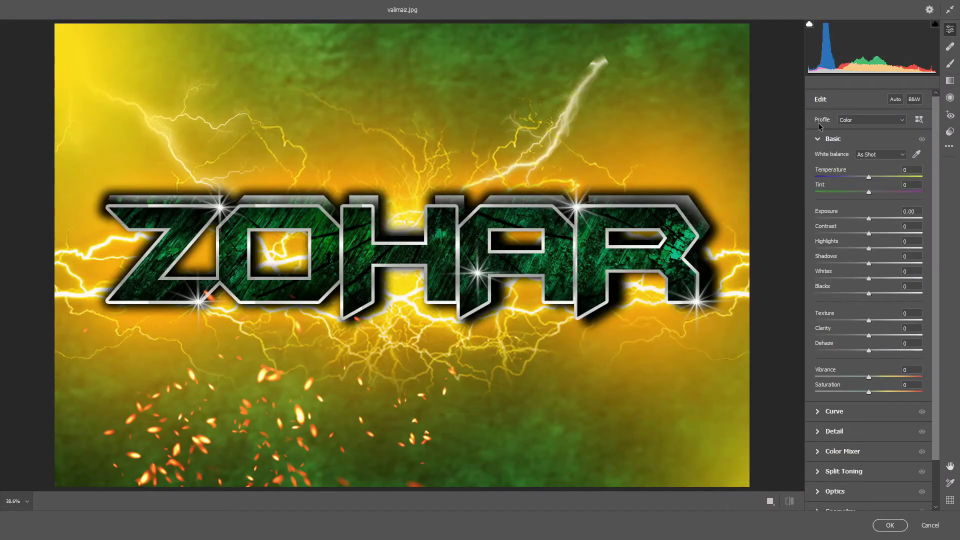
drag(868, 177, 876, 176)
key(alt+Tab)
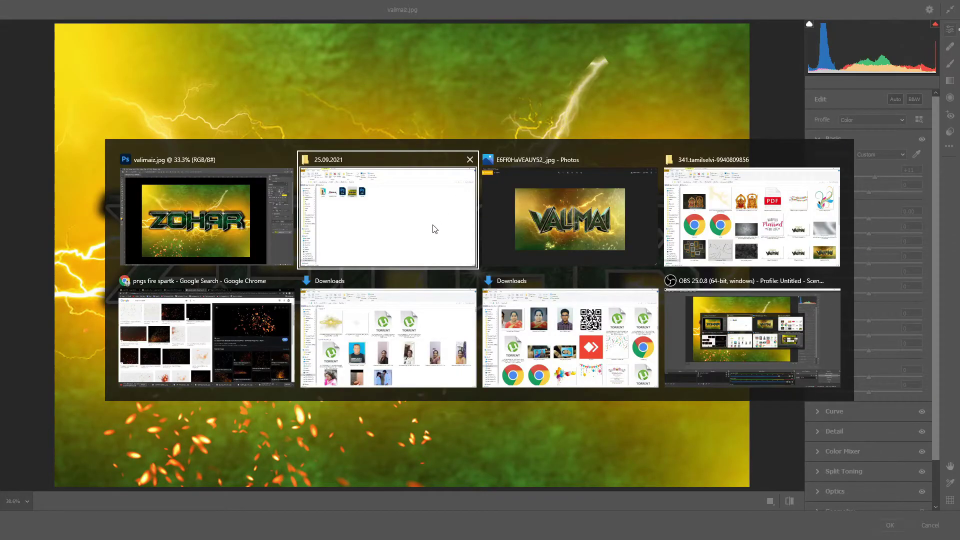
key(alt+Tab)
click(930, 526)
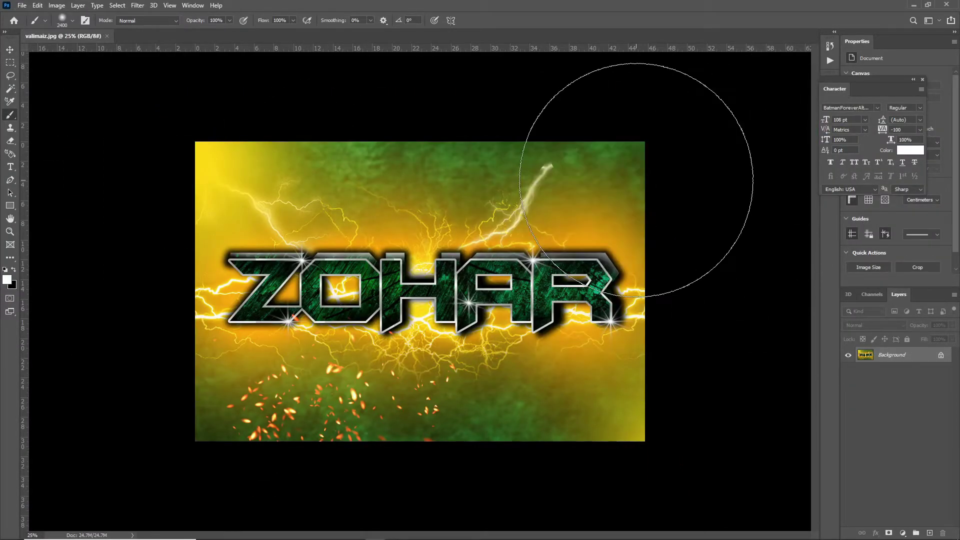
Step: Brush a soft white glow into the canvas's upper-right corner at 50% opacity with the 2400 px brush
key(5)
key(ctrl+minus)
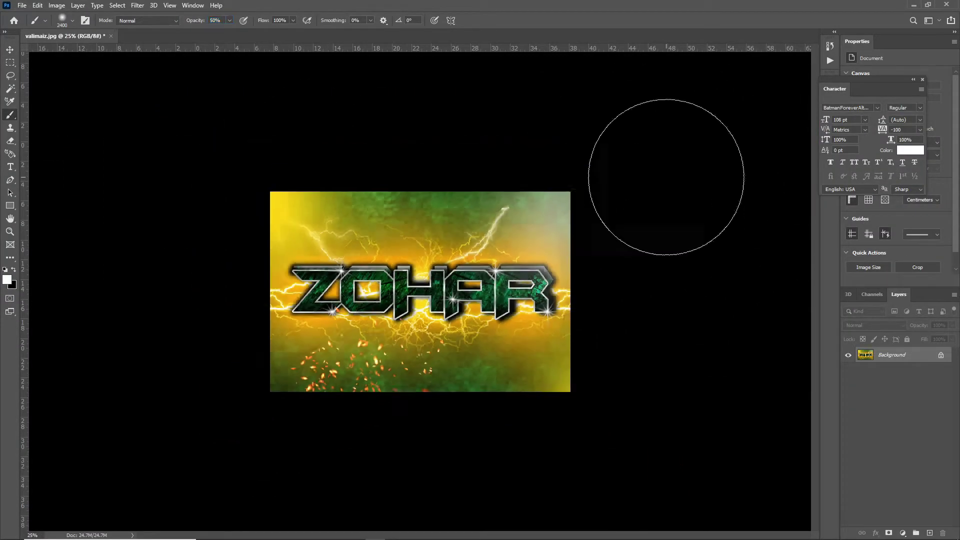
key(alt+Tab)
key(Escape)
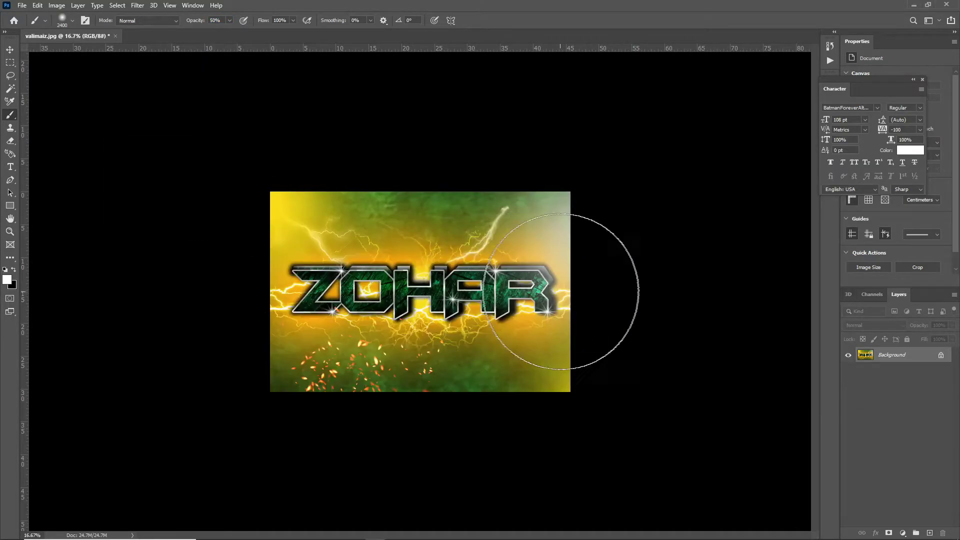
Step: In Camera Raw, set Temperature +4, Exposure +0.30, Contrast, Highlights and Whites +7, Shadows -7, Blacks -9 and Texture -50
click(136, 6)
click(167, 65)
drag(874, 177, 869, 176)
drag(868, 218, 842, 317)
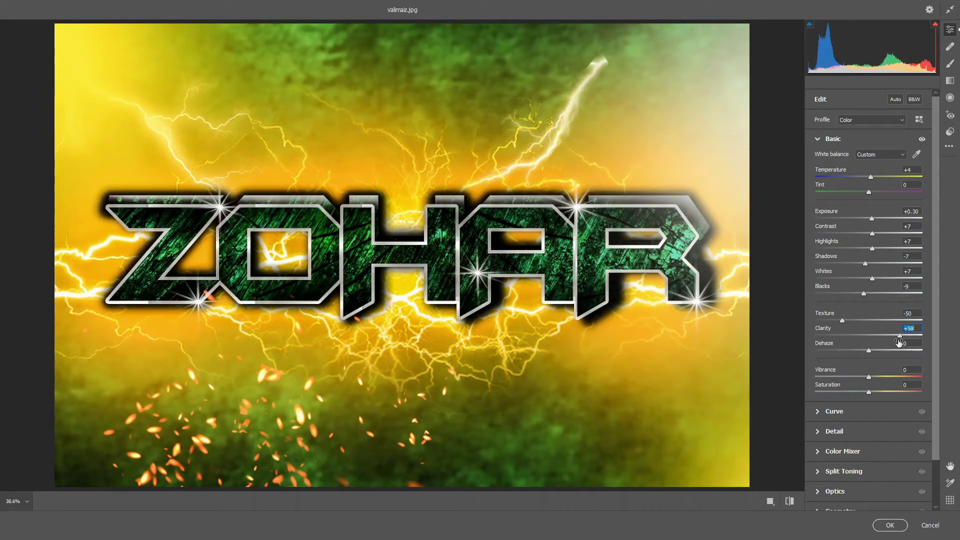
Step: Test Dehaze and Vibrance, adjust the yellow hue in the Color Mixer and apply the Camera Raw adjustments
drag(871, 349, 866, 352)
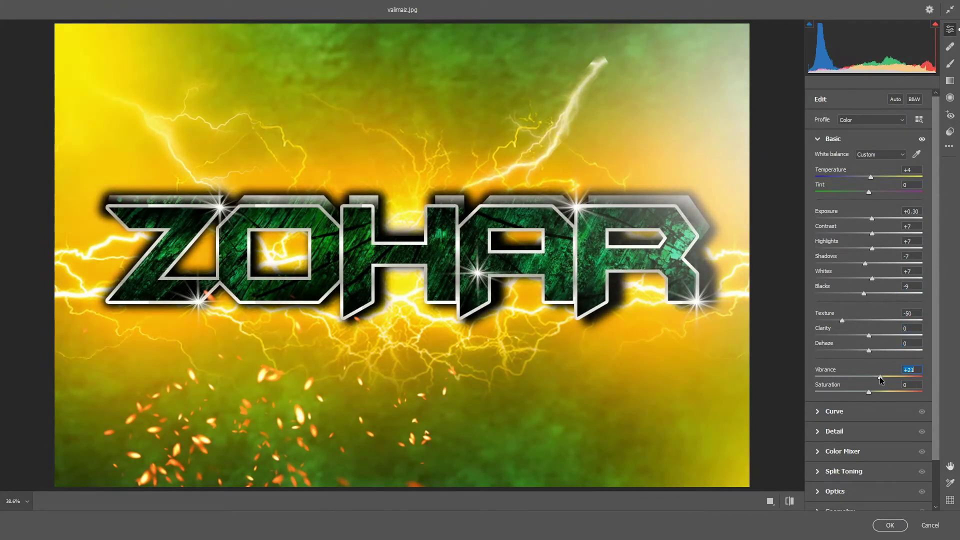
click(820, 412)
click(824, 419)
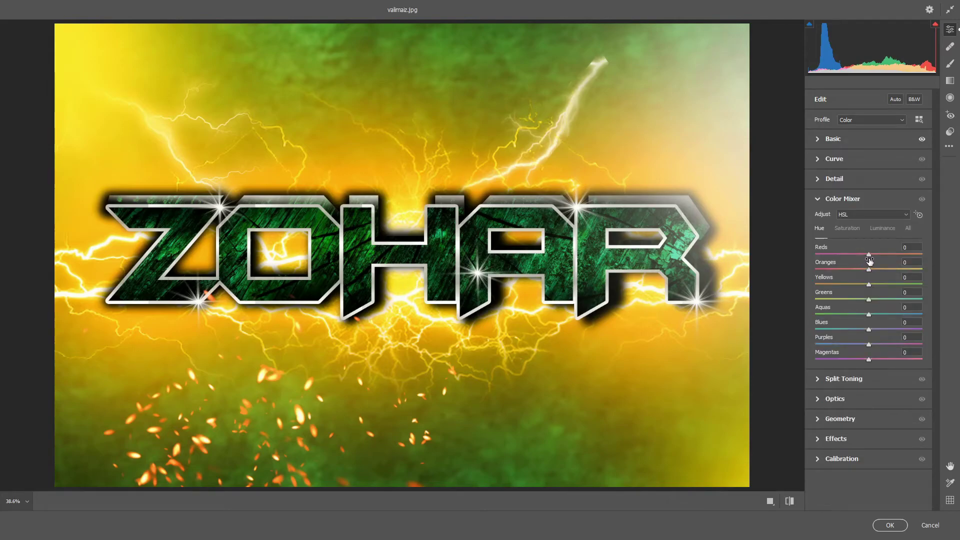
drag(868, 284, 870, 319)
key(Return)
key(alt+Tab)
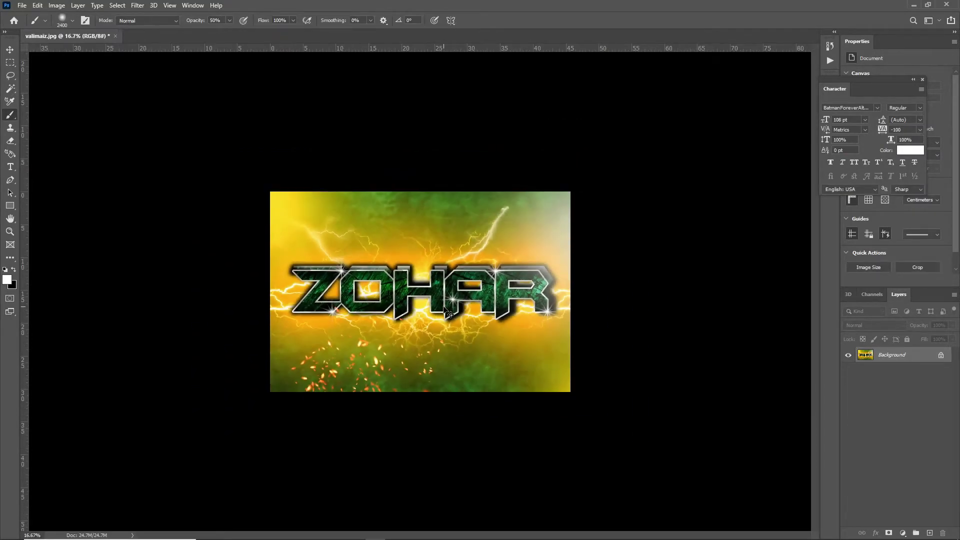
Step: Try brushing black shading along the canvas's lower and upper edges on a new layer at 50% opacity, and undo the strokes
drag(269, 441, 581, 444)
drag(255, 135, 725, 134)
key(ctrl+z)
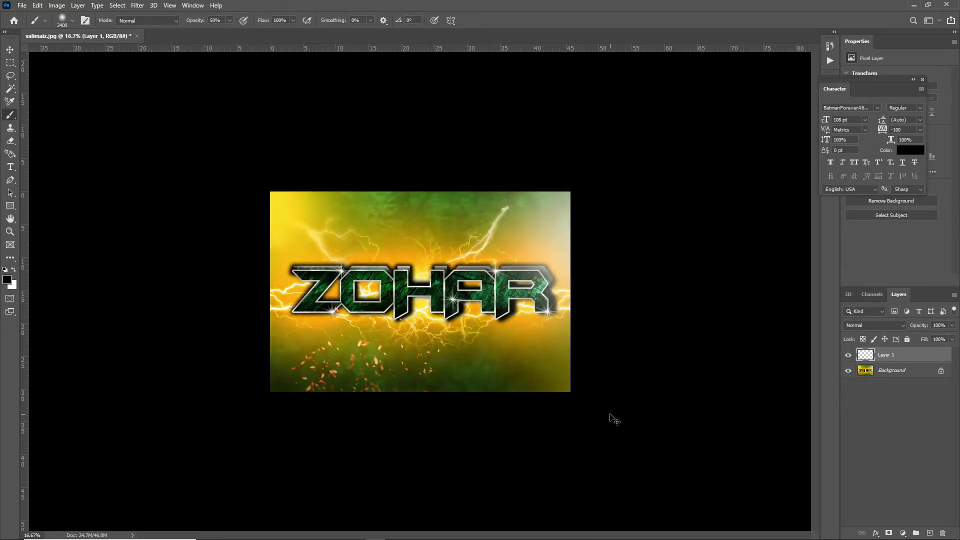
key(ctrl+z)
Step: Reset the brush opacity to 100% and open the valimaiz image from the 25.09.2021 folder for viewing
key(Return)
key(0)
key(ctrl+minus)
key(ctrl+minus)
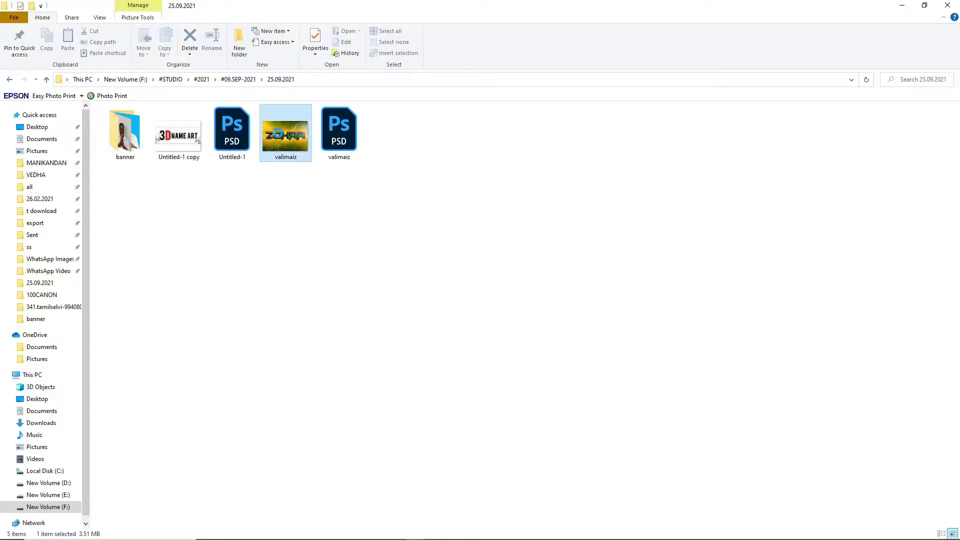
double_click(278, 133)
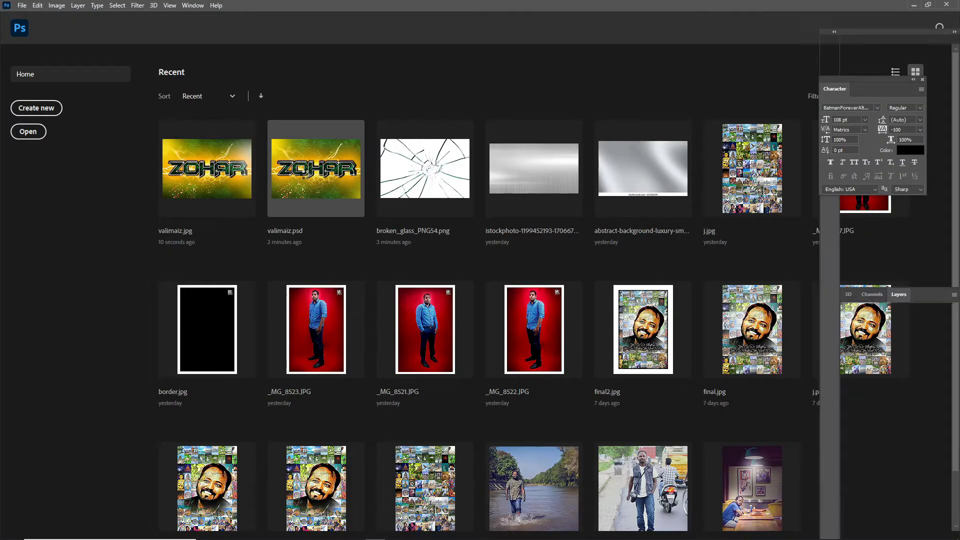
Step: Reopen valimaiz.psd and apply a Gaussian Blur with a 9.4 pixel radius to the lettering's green texture on Layer 1
click(306, 176)
scroll(911, 457, up, 1)
mouse_move(190, 117)
click(282, 156)
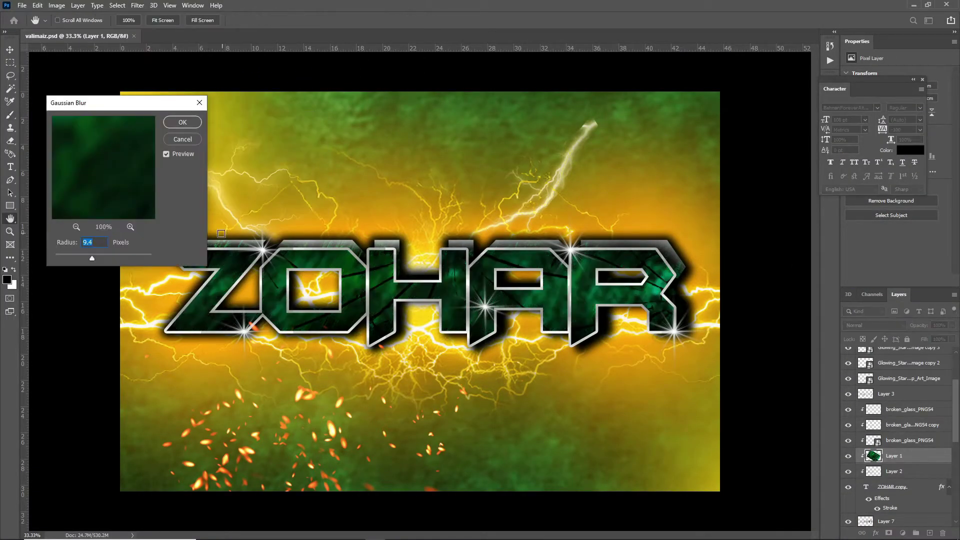
click(183, 122)
key(b)
key(ctrl+minus)
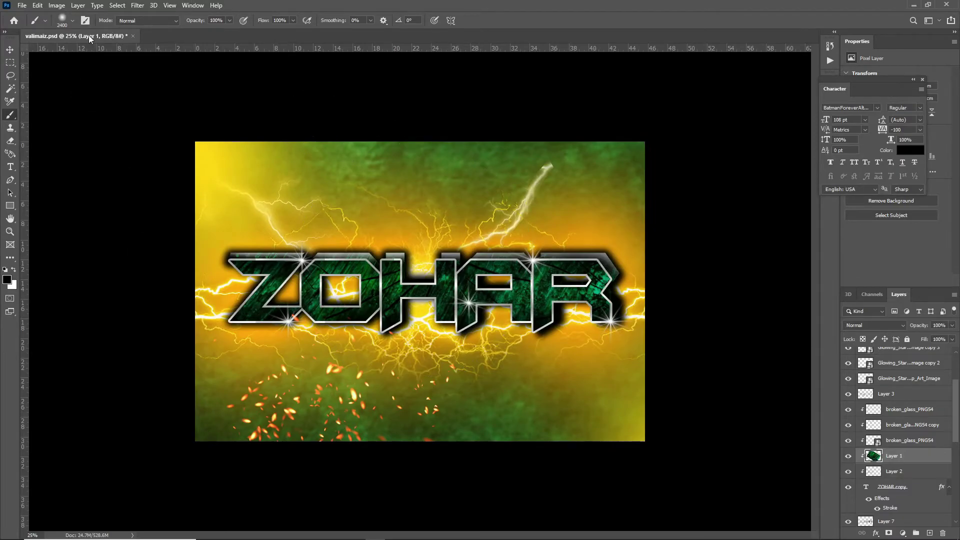